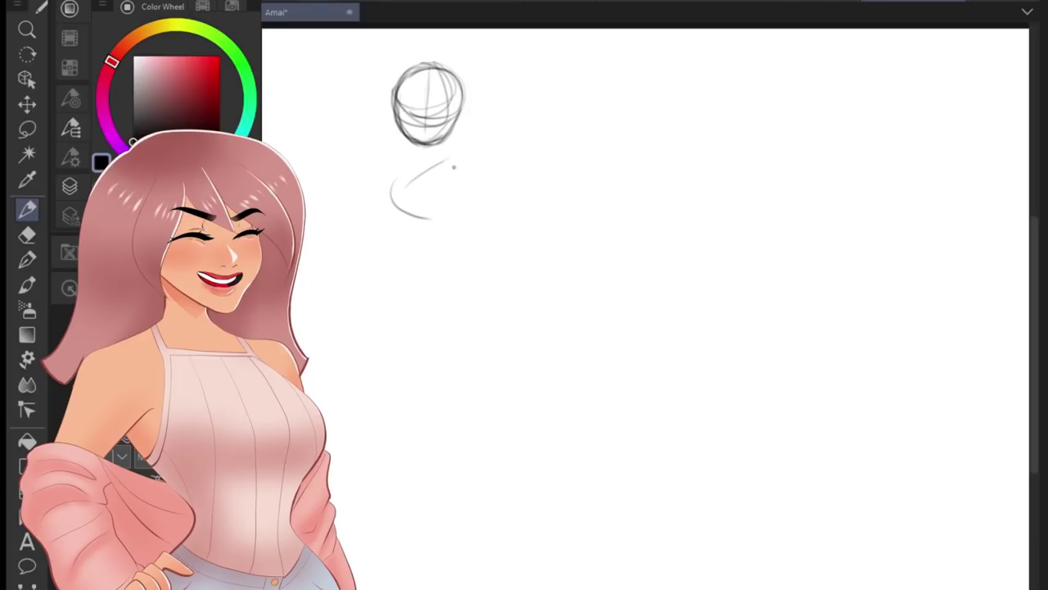
Sketch the figure's torso side, hips, leg guide lines and the thigh and calf contours below the head.
left_click_drag(456, 169, 466, 218)
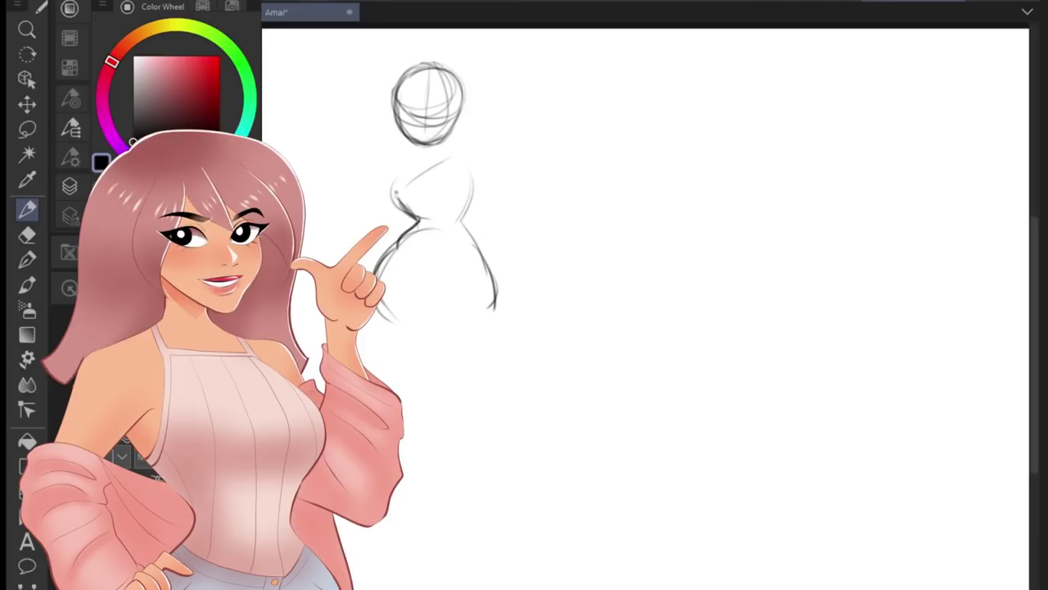
left_click_drag(446, 287, 458, 574)
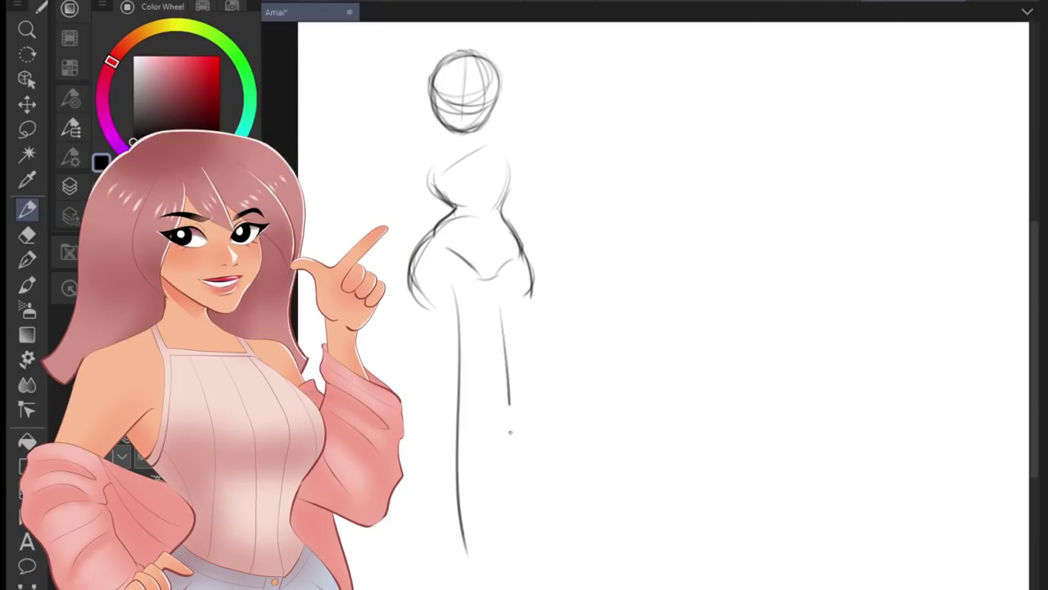
left_click_drag(448, 407, 423, 466)
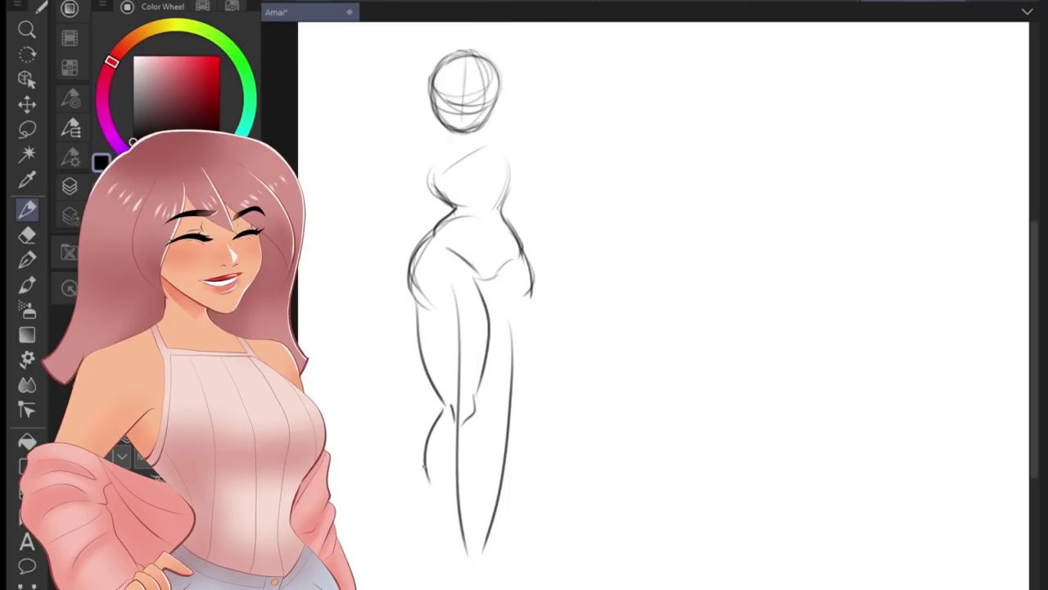
left_click_drag(518, 403, 537, 550)
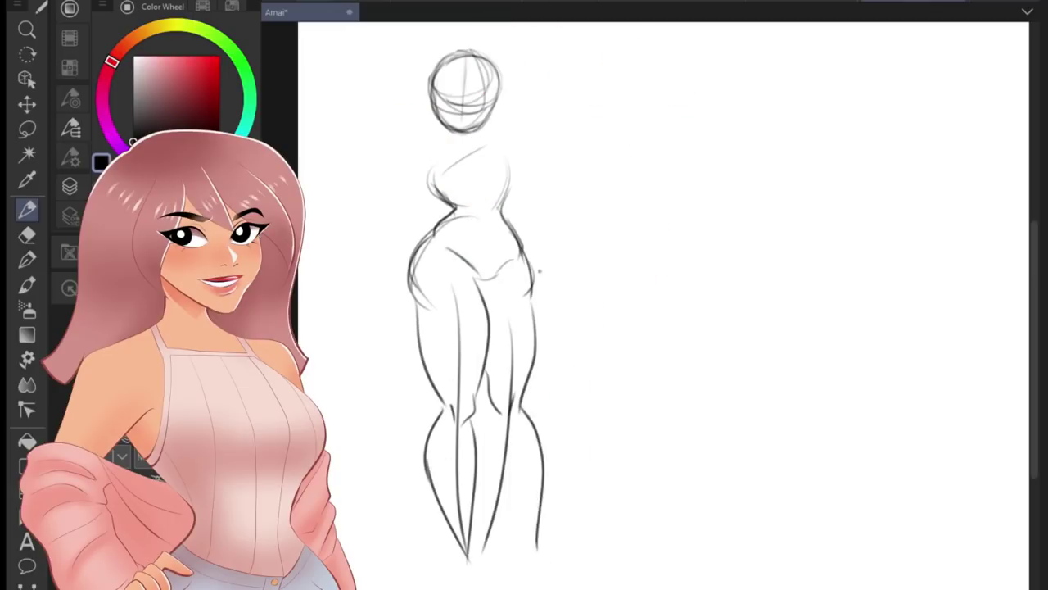
key("ctrl+z")
left_click_drag(520, 402, 534, 560)
left_click_drag(483, 381, 492, 401)
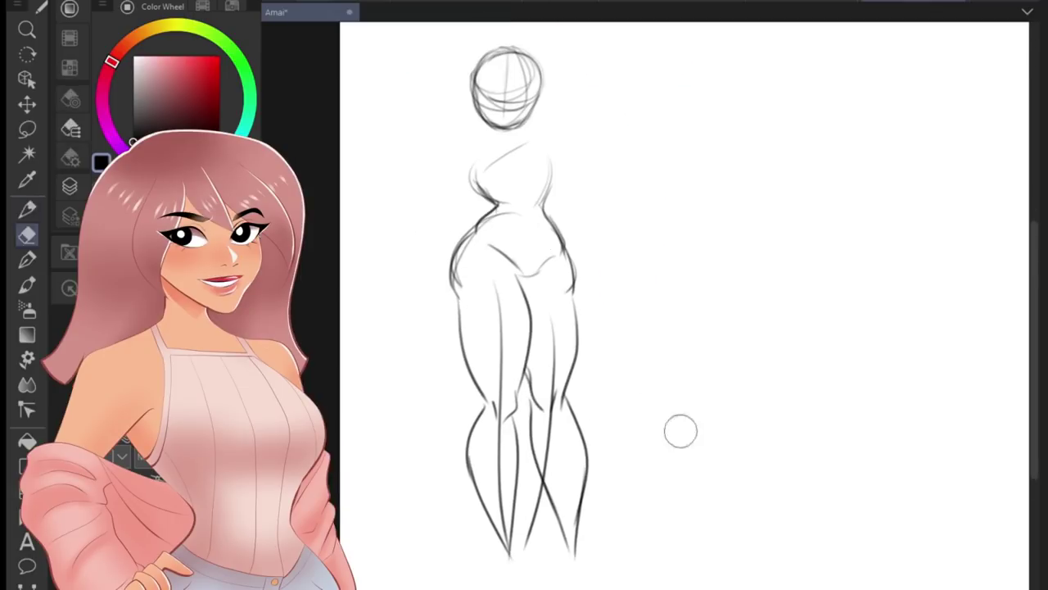
Sketch both ankles and feet under the legs and darken the inner calf line.
left_click_drag(578, 529, 595, 578)
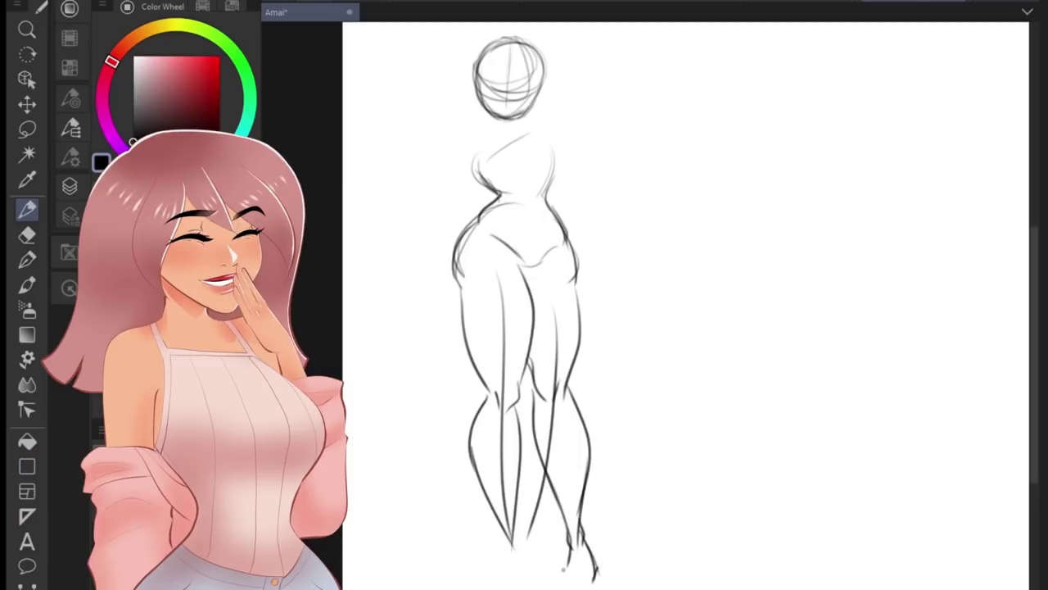
left_click_drag(587, 549, 601, 572)
scroll(573, 410, "up", 3)
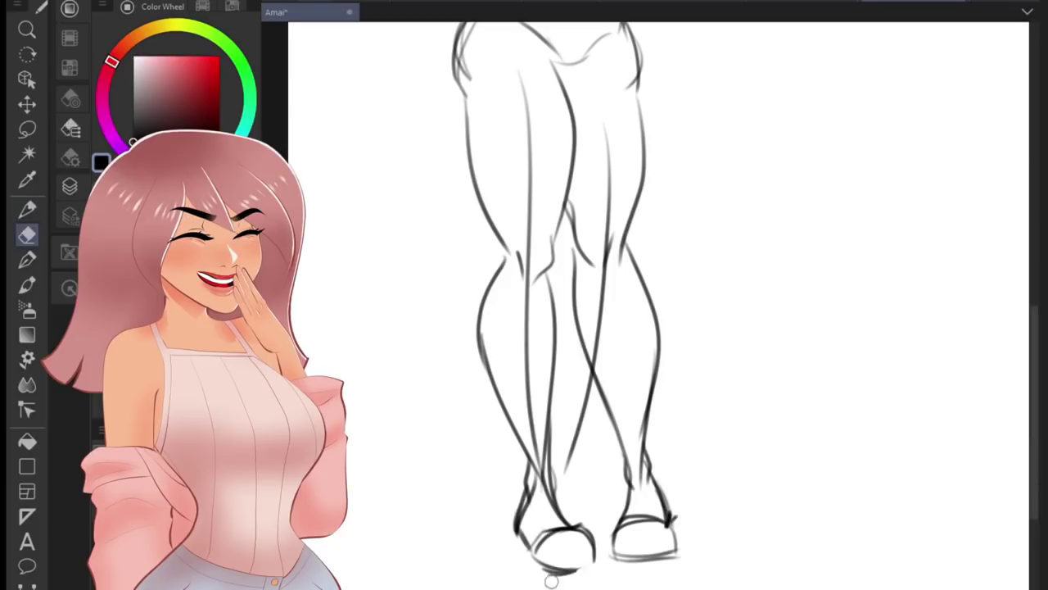
key("e")
key("p")
mouse_move(667, 491)
left_mouse_down()
mouse_move(655, 541)
mouse_move(668, 524)
left_mouse_up()
scroll(669, 533, "down", 5)
scroll(573, 287, "up", 5)
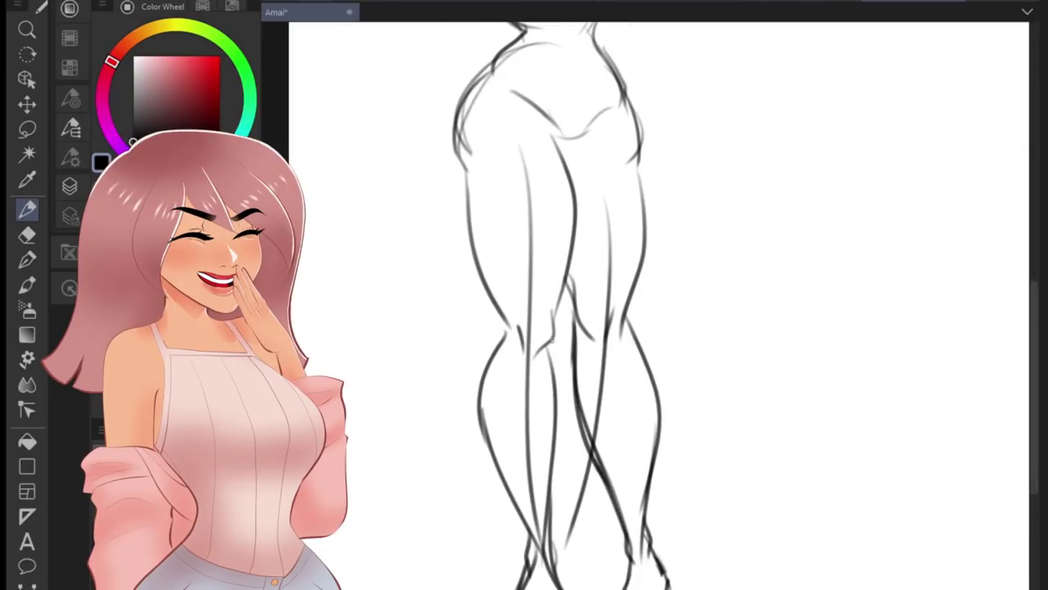
scroll(551, 357, "down", 4)
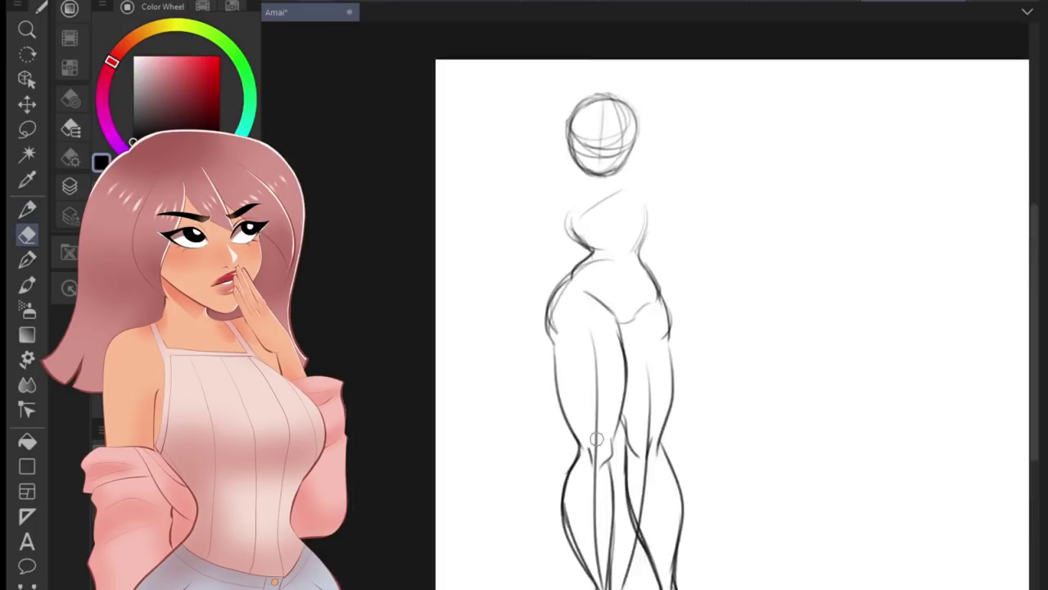
Sketch the neck, shoulders and both arms so the forearms meet in front of the hips.
scroll(600, 246, "up", 3)
left_click_drag(671, 246, 720, 393)
scroll(622, 286, "down", 4)
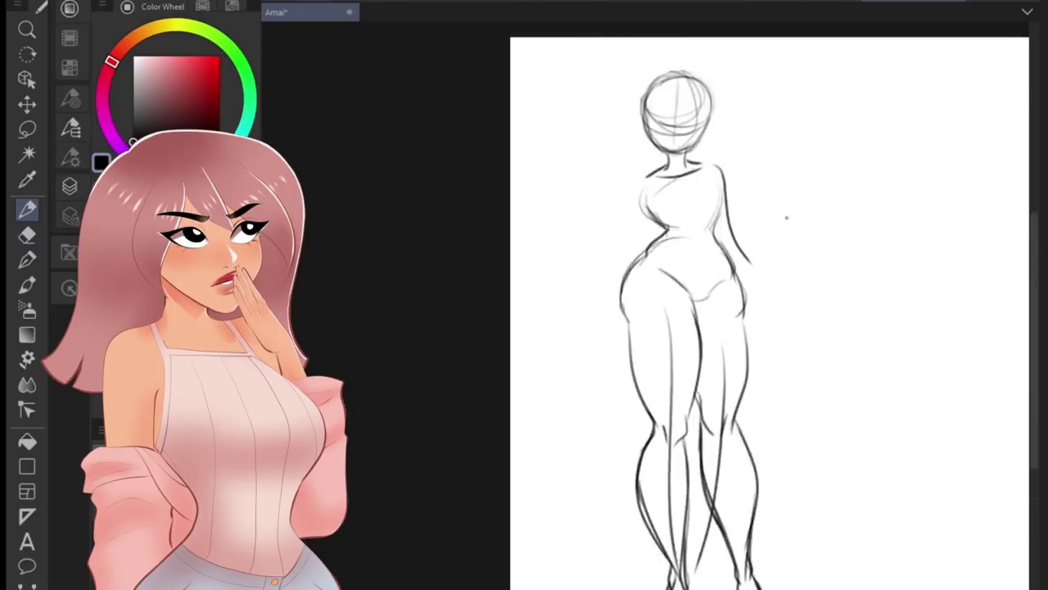
scroll(623, 286, "up", 4)
left_click_drag(677, 241, 668, 435)
left_click_drag(577, 254, 664, 435)
scroll(579, 289, "down", 1)
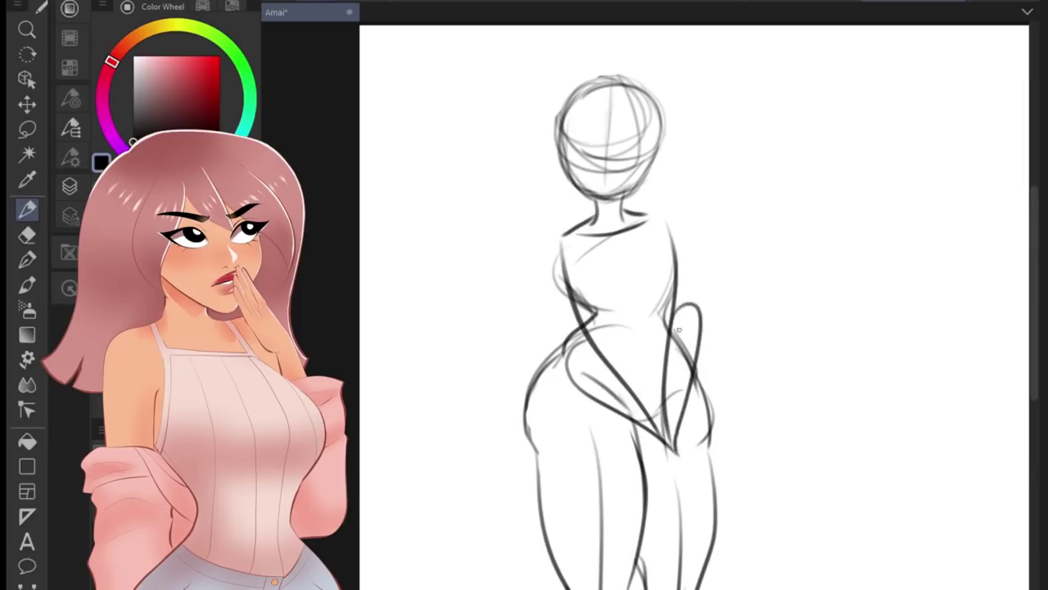
Redraw the shoulders and upper arms, add the inner torso sides, and sketch the clasped hands.
left_click_drag(648, 215, 693, 348)
left_click_drag(658, 259, 665, 335)
left_click_drag(662, 421, 668, 490)
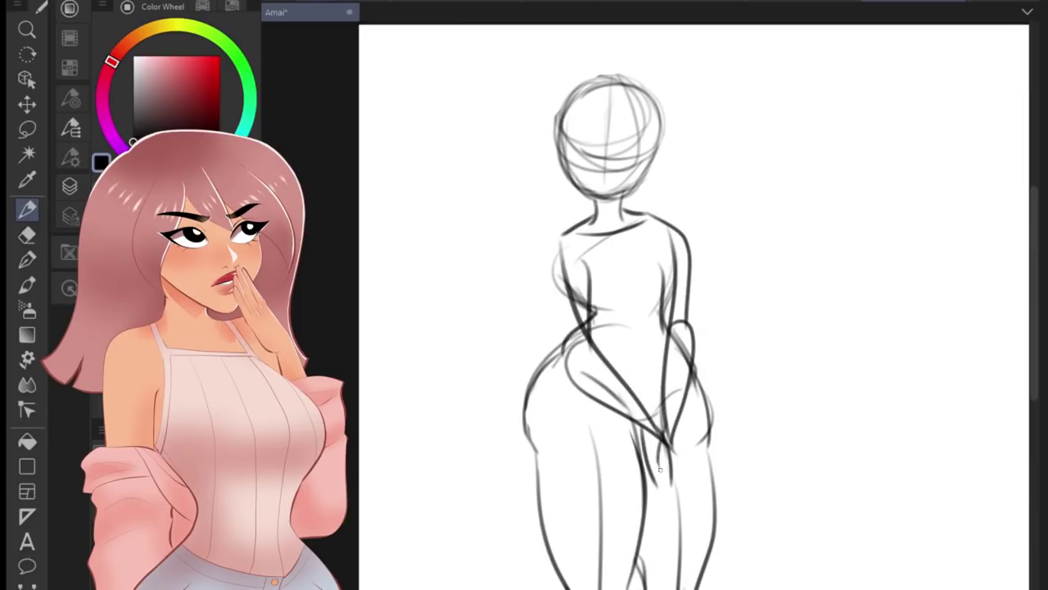
left_click_drag(562, 233, 573, 353)
mouse_move(590, 263)
left_mouse_down()
mouse_move(575, 315)
mouse_move(615, 311)
left_mouse_up()
Draw the small collarbone notch at the base of the neck and clean up the overlapping arm and torso lines.
scroll(631, 312, "up", 2)
left_click_drag(606, 234, 615, 237)
scroll(632, 311, "down", 2)
scroll(665, 350, "up", 1)
key("p")
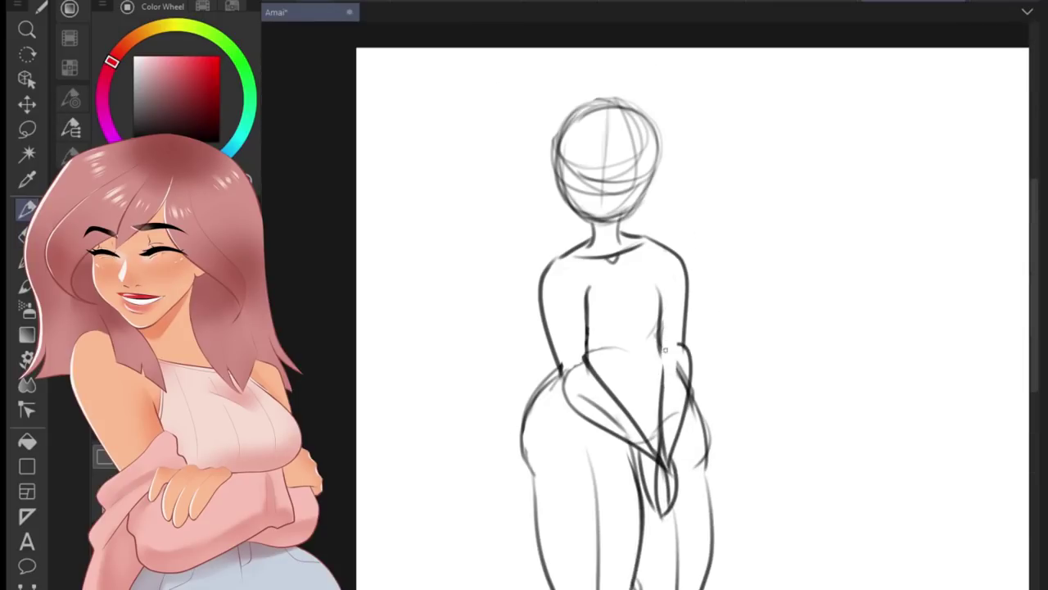
key("e")
scroll(603, 321, "up", 1)
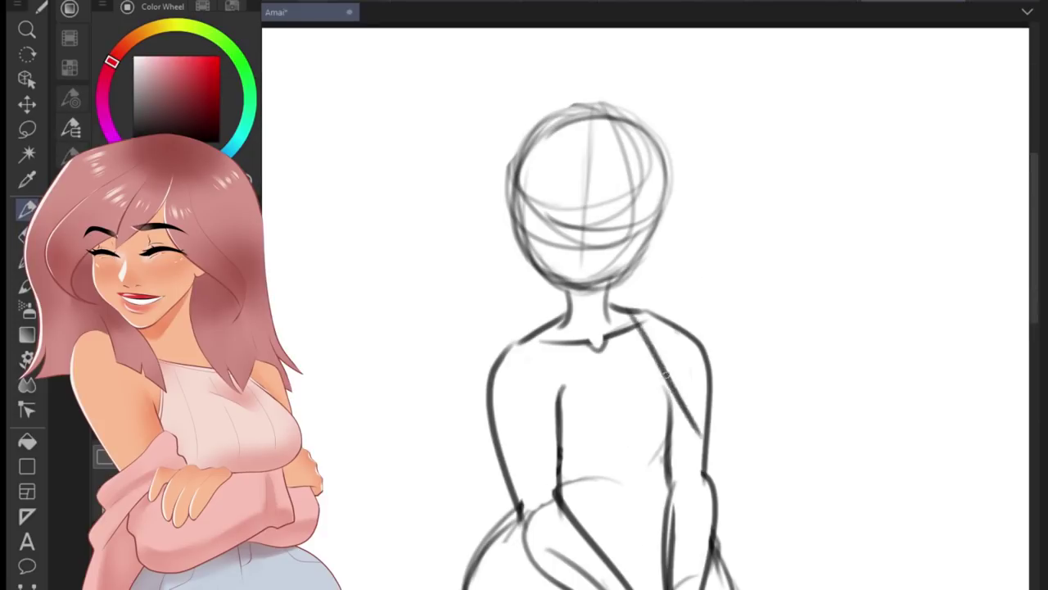
Sketch the two rounded bust shapes on the chest with construction lines running up to the shoulders.
mouse_move(647, 310)
left_mouse_down()
mouse_move(696, 459)
mouse_move(688, 430)
mouse_move(690, 446)
left_mouse_up()
left_click_drag(643, 344, 622, 455)
mouse_move(623, 455)
left_mouse_down()
mouse_move(616, 344)
mouse_move(610, 364)
left_mouse_up()
mouse_move(573, 229)
left_mouse_down()
mouse_move(611, 344)
mouse_move(573, 364)
left_mouse_up()
left_click_drag(524, 266, 610, 324)
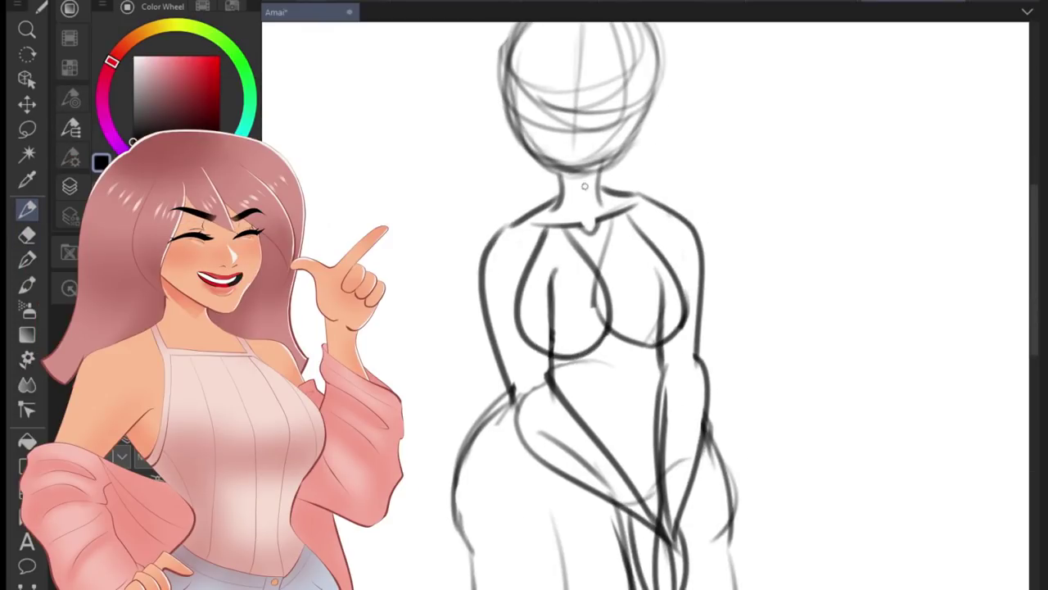
Erase the excess construction lines above and inside the bust and redraw its outer curve.
key("e")
left_click_drag(532, 242, 544, 278)
left_click_drag(610, 217, 598, 323)
key("p")
mouse_move(631, 336)
left_mouse_down()
mouse_move(681, 327)
mouse_move(686, 267)
left_mouse_up()
key("e")
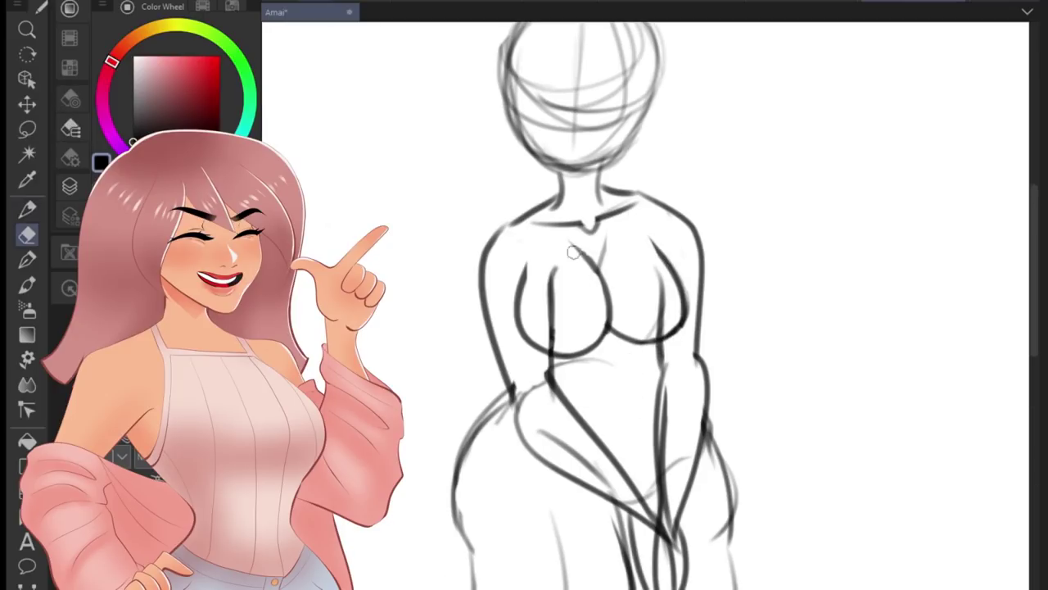
left_click_drag(573, 238, 551, 344)
Refine both outer contours of the bust, erasing and redrawing the strokes next to the arms.
key("p")
left_click_drag(528, 262, 516, 303)
key("e")
left_click_drag(686, 270, 683, 301)
key("p")
left_click_drag(656, 240, 673, 329)
scroll(684, 301, "down", 5)
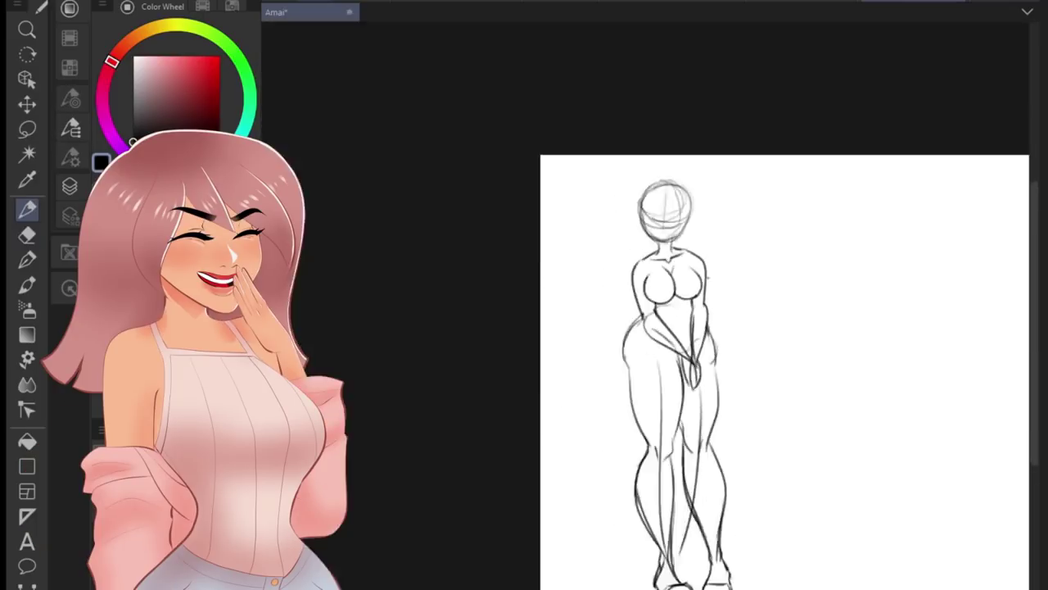
Clean up the line between the bust shapes and add a short armpit crease beside the arm.
scroll(684, 301, "up", 5)
key("e")
left_click_drag(586, 242, 602, 299)
key("p")
left_click_drag(516, 260, 524, 274)
scroll(713, 246, "down", 3)
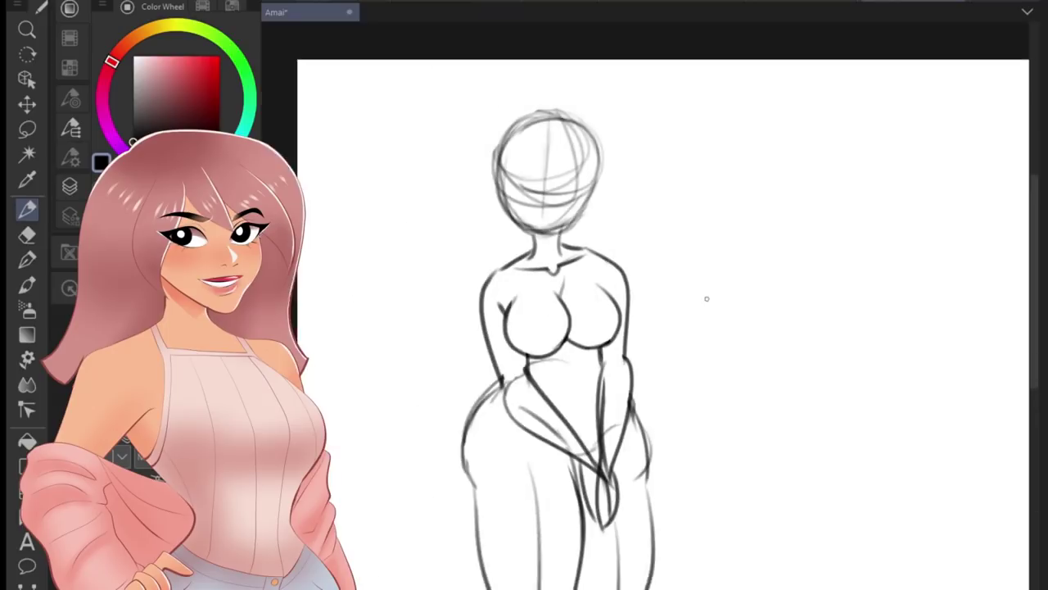
Draw two large head circles in the empty canvas area beside the figure, adjusting their placement with a transform.
scroll(707, 297, "down", 3)
scroll(656, 246, "up", 3)
scroll(620, 211, "up", 2)
scroll(655, 328, "down", 3)
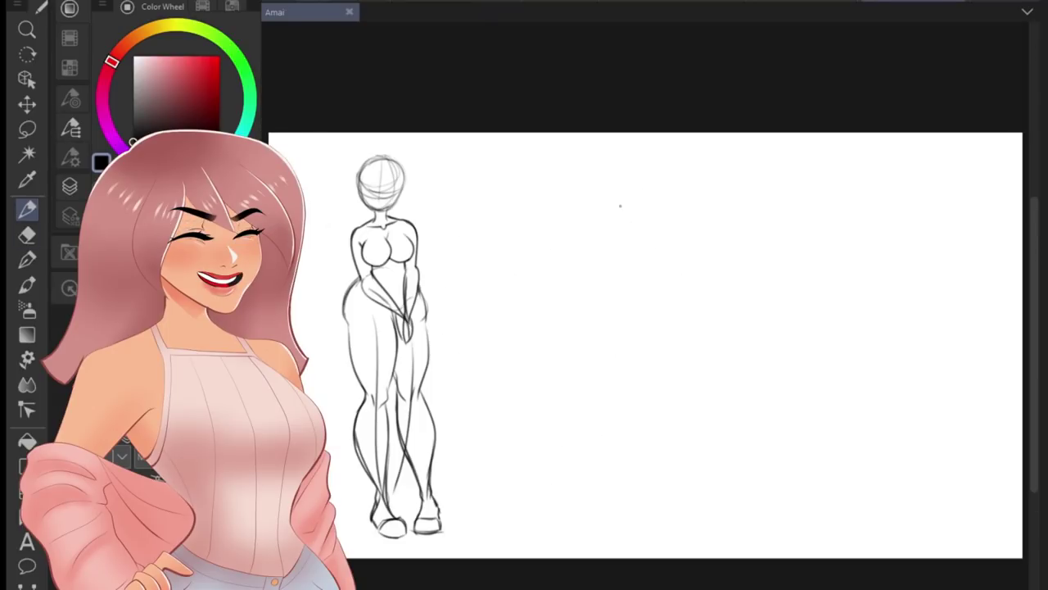
left_click_drag(622, 155, 540, 270)
key("ctrl+t")
left_click_drag(811, 299, 807, 303)
key("Return")
left_click_drag(532, 245, 594, 342)
scroll(622, 328, "up", 1)
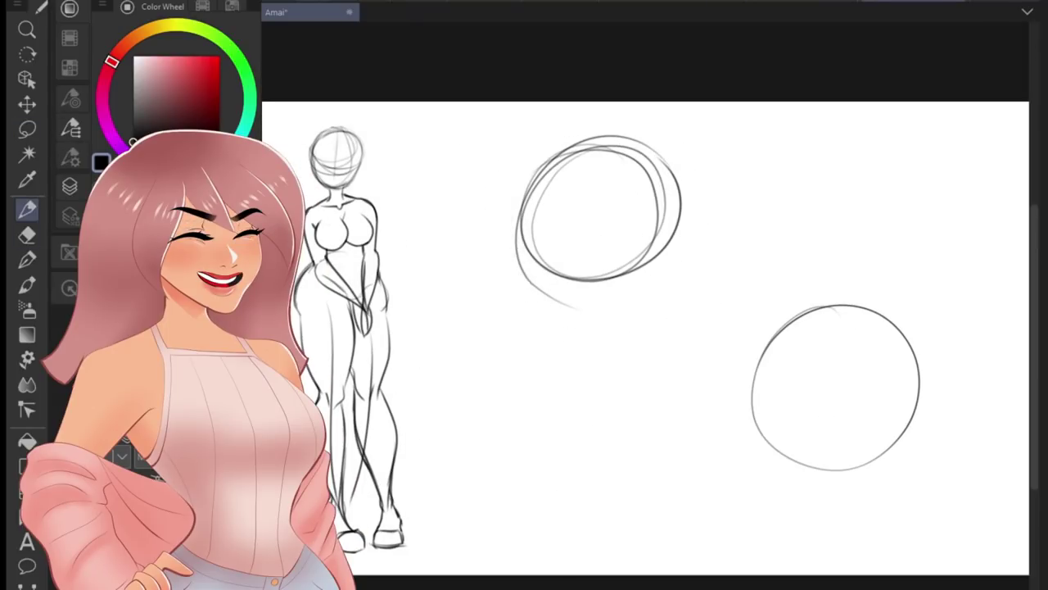
Sketch the jaw and neck lines onto the large head circles and erase stray construction strokes.
left_click_drag(659, 262, 574, 331)
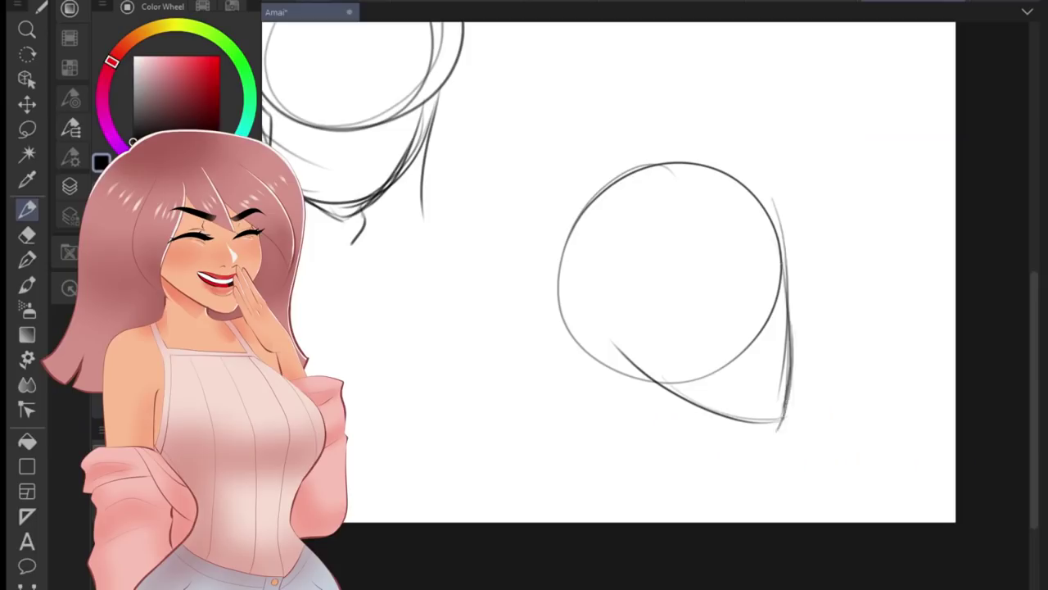
scroll(655, 246, "up", 2)
left_click_drag(574, 123, 699, 274)
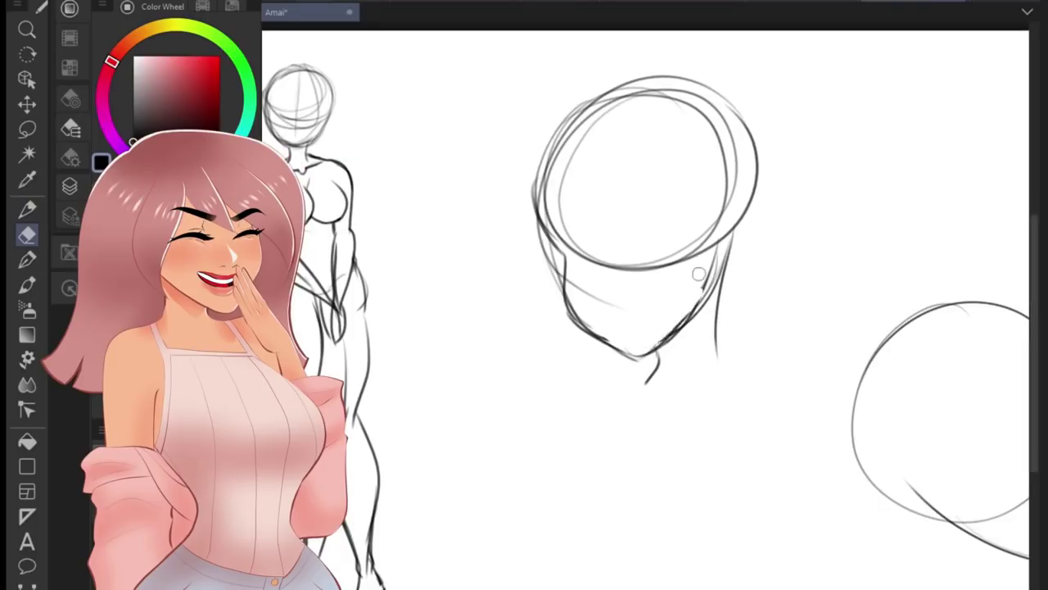
scroll(698, 275, "down", 2)
scroll(384, 352, "up", 2)
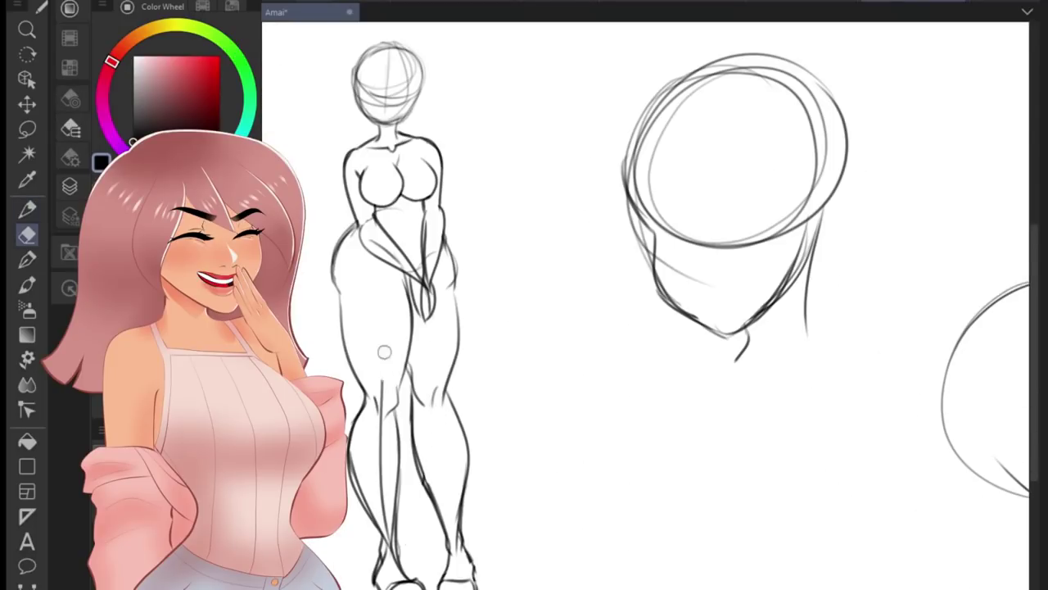
Draw both eyes on the three-quarter head along its eye line, with thick upper lids and winged corners.
scroll(737, 270, "up", 3)
key("p")
mouse_move(644, 397)
left_mouse_down()
mouse_move(713, 406)
mouse_move(639, 417)
mouse_move(595, 385)
left_mouse_up()
mouse_move(528, 319)
left_mouse_down()
mouse_move(577, 336)
mouse_move(578, 359)
mouse_move(509, 334)
left_mouse_up()
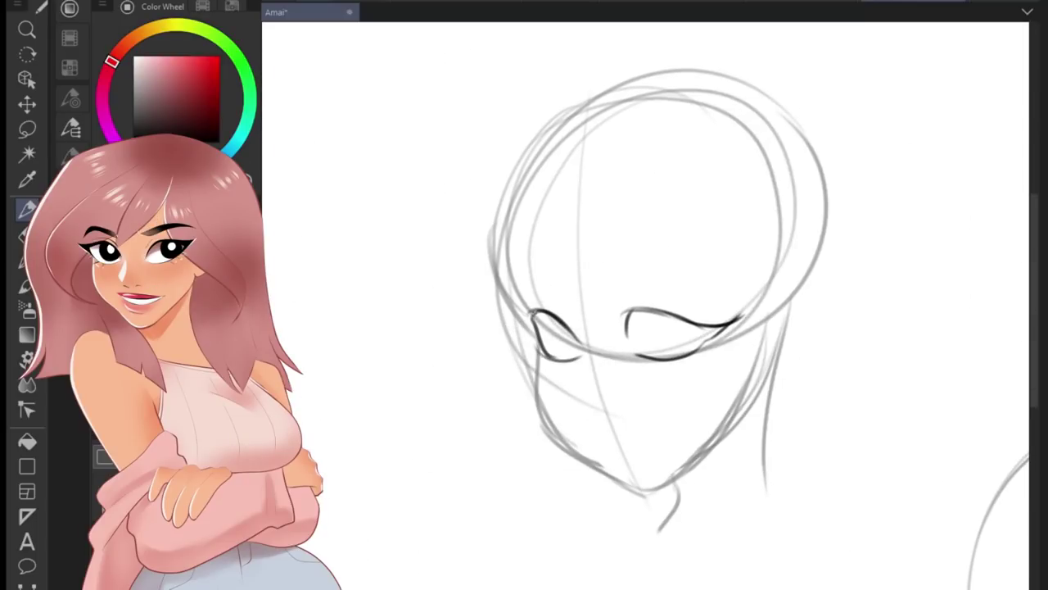
scroll(557, 273, "up", 2)
left_click_drag(771, 358, 738, 395)
left_click_drag(528, 332, 581, 364)
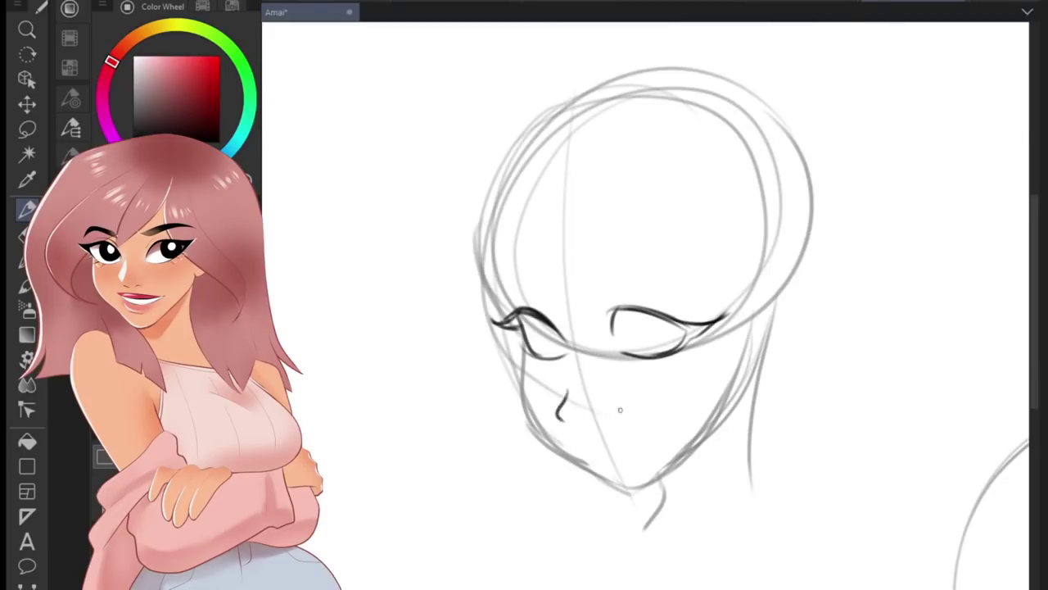
Draw the nose and a slightly smiling mouth on the three-quarter head, plus crease lines above the eyes.
left_click_drag(566, 385, 579, 416)
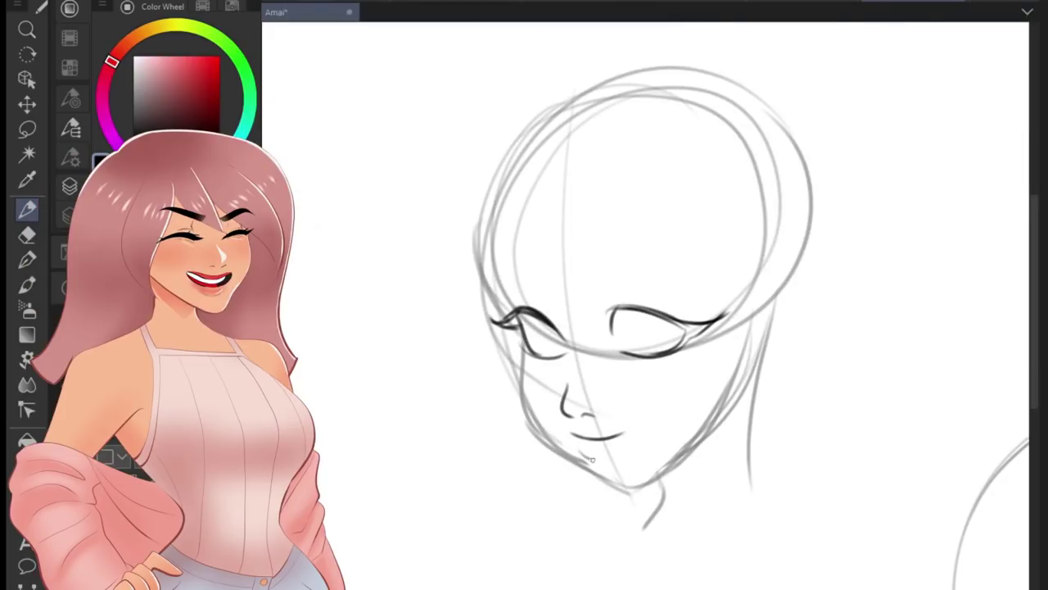
left_click_drag(591, 460, 611, 461)
scroll(543, 459, "up", 2)
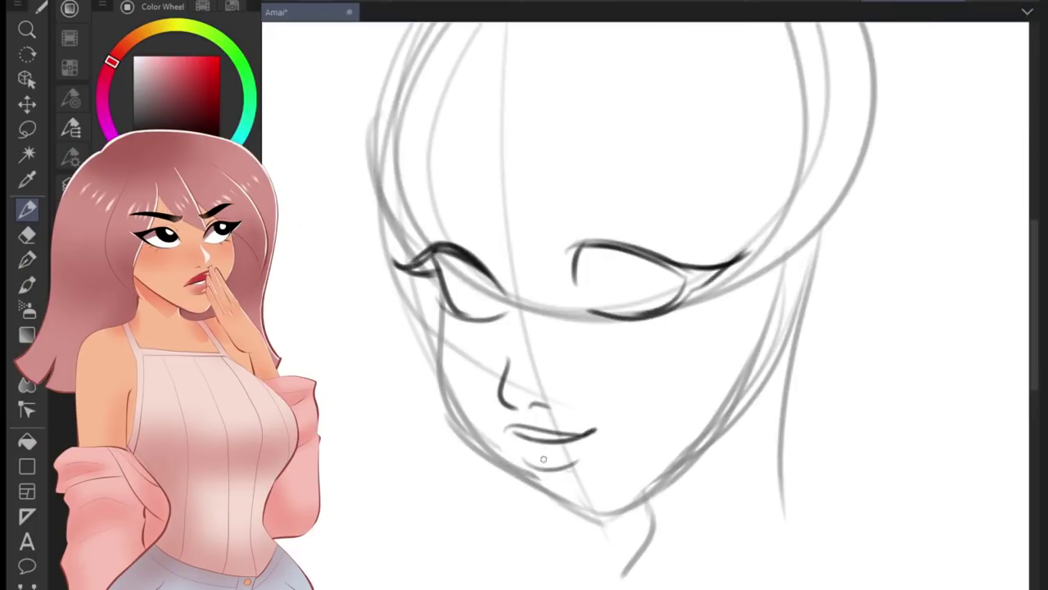
scroll(543, 458, "down", 2)
scroll(909, 383, "up", 1)
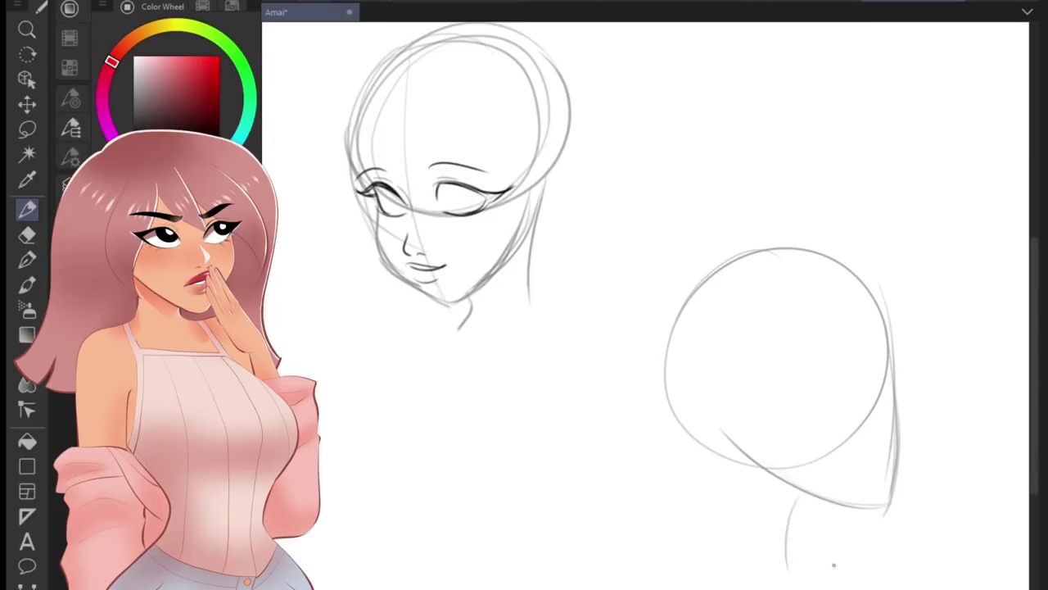
Sketch the second head's neck and its side profile from forehead through nose and lips to the chin.
scroll(801, 502, "up", 2)
mouse_move(679, 328)
left_mouse_down()
mouse_move(690, 461)
mouse_move(713, 476)
mouse_move(744, 464)
mouse_move(724, 514)
left_mouse_up()
left_click_drag(678, 244, 751, 440)
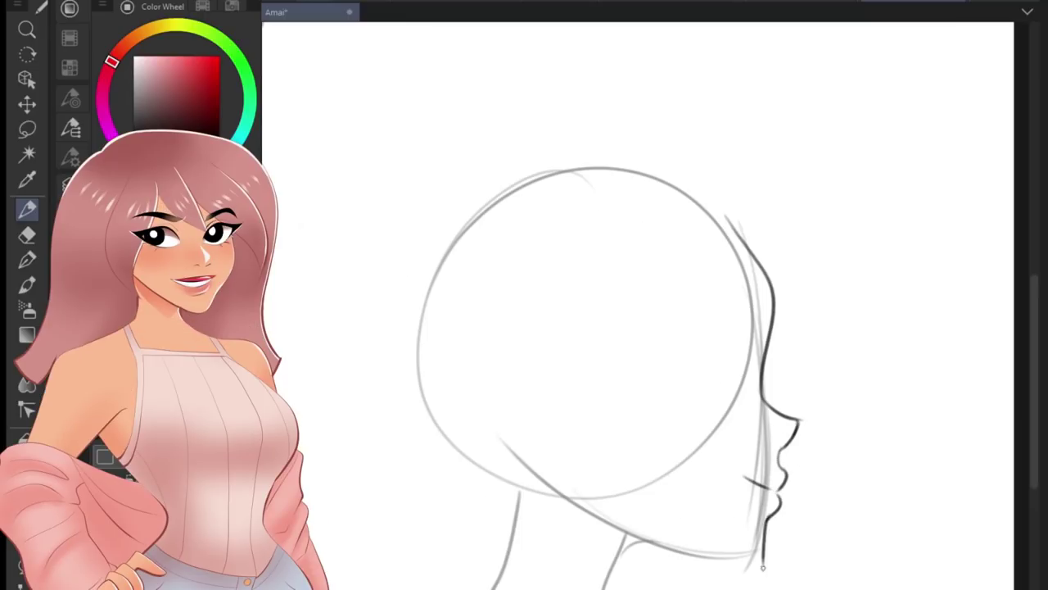
left_click_drag(762, 565, 660, 547)
Sketch a smaller circle divided by crossing guide lines on the side of the profile head to place the ear.
scroll(659, 548, "down", 1)
scroll(564, 274, "up", 1)
left_click_drag(598, 226, 583, 380)
left_click_drag(590, 219, 574, 288)
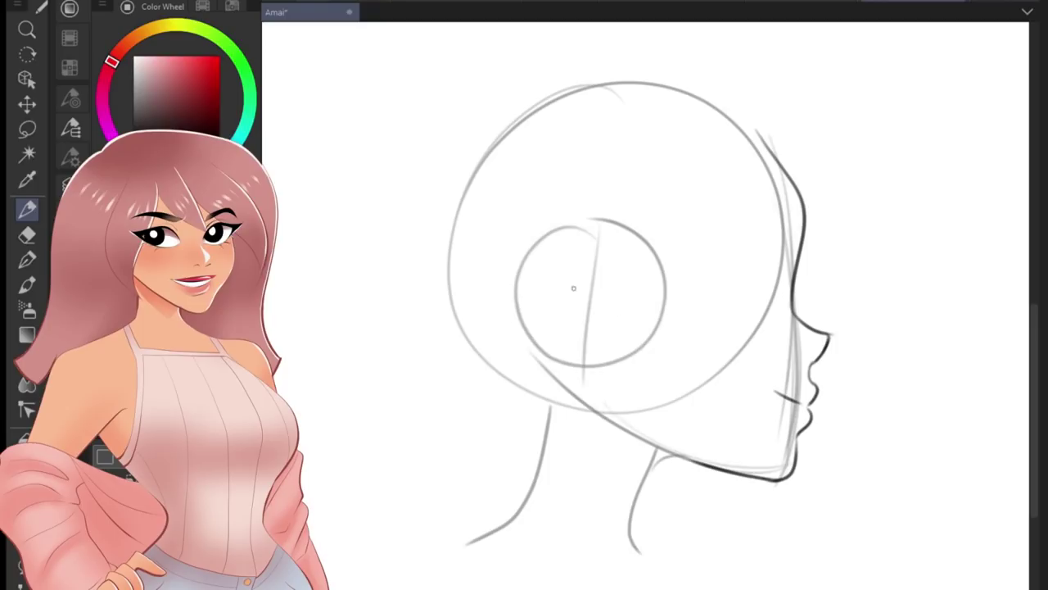
left_click_drag(508, 300, 621, 300)
Draw the ear inside the guide circle and a darker jawline from the ear to the chin.
mouse_move(590, 264)
left_mouse_down()
mouse_move(588, 338)
mouse_move(689, 455)
left_mouse_up()
left_click_drag(797, 519, 708, 560)
key("e")
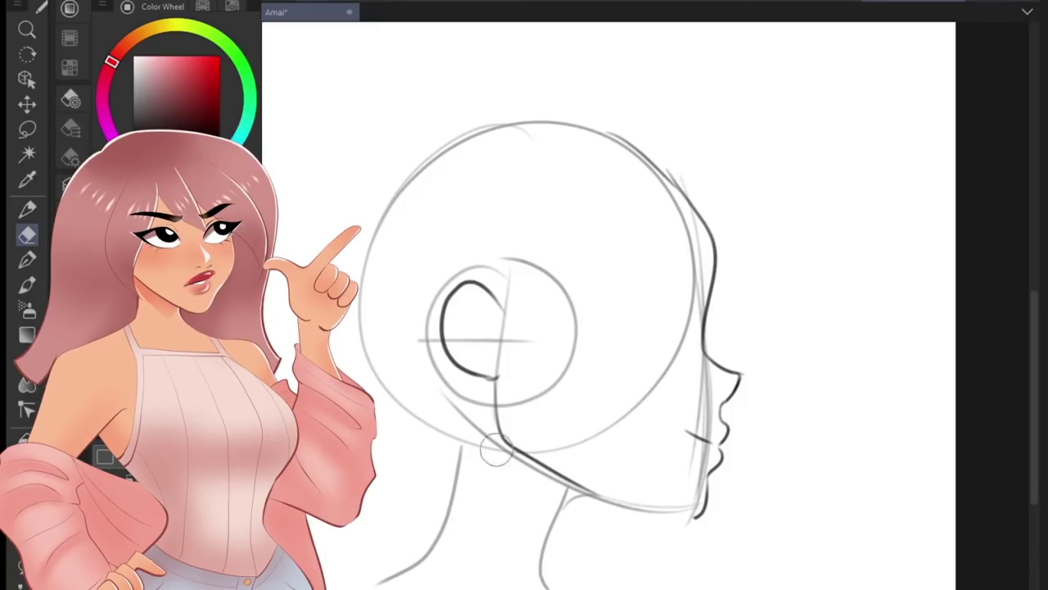
key("p")
left_click_drag(576, 483, 649, 521)
Refine the profile head's nose and lips and extend the chin line below them.
scroll(742, 418, "up", 2)
scroll(742, 418, "down", 4)
scroll(741, 418, "up", 5)
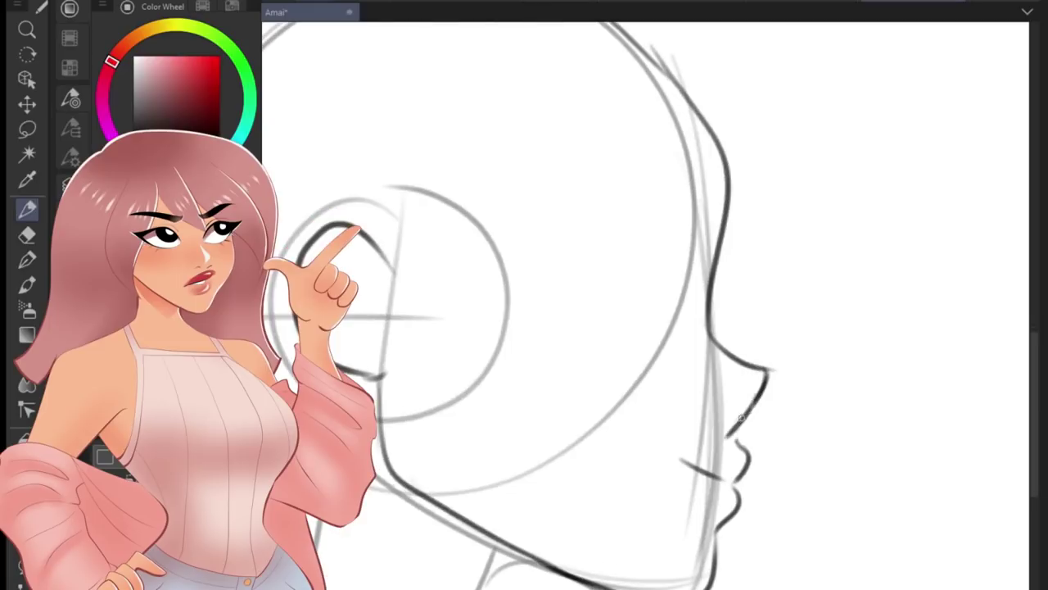
scroll(741, 418, "down", 4)
scroll(741, 418, "up", 1)
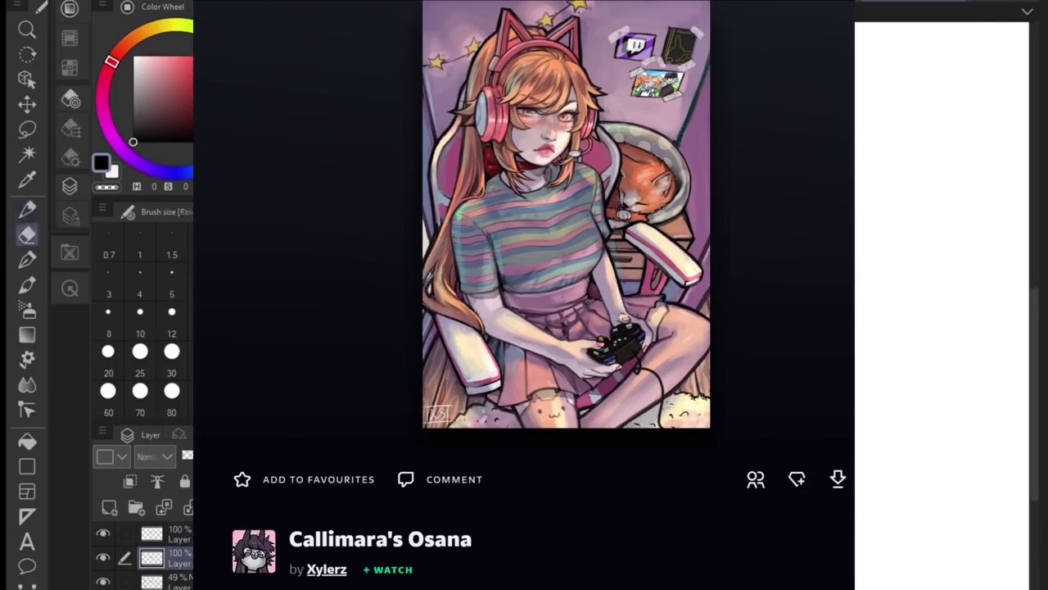
Draw the profile head's eye with an arched upper lid, a slanted lower lid and a pointed outer corner.
key("p")
key("e")
key("m")
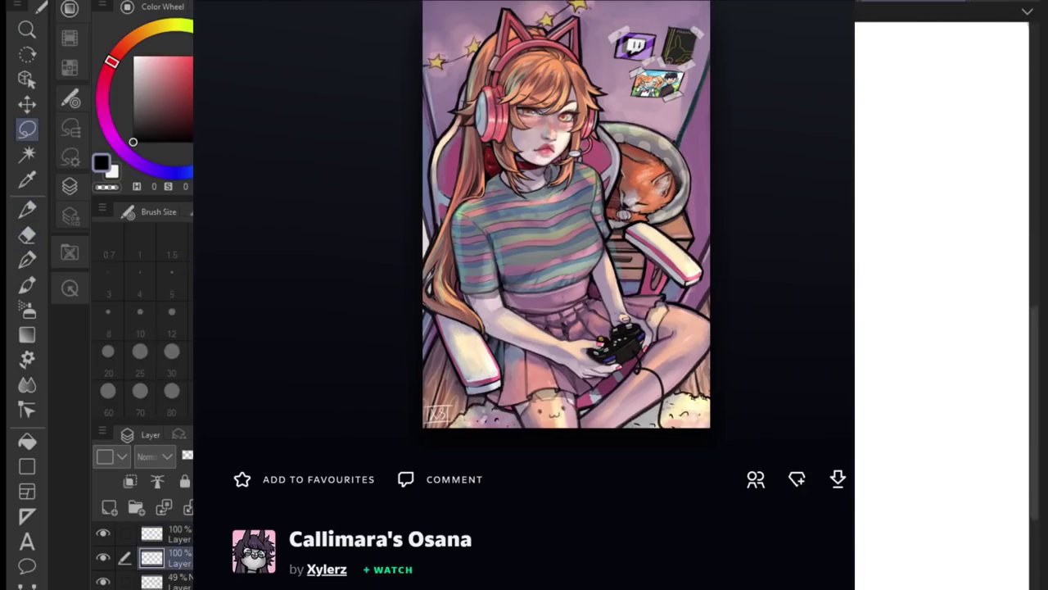
key("p")
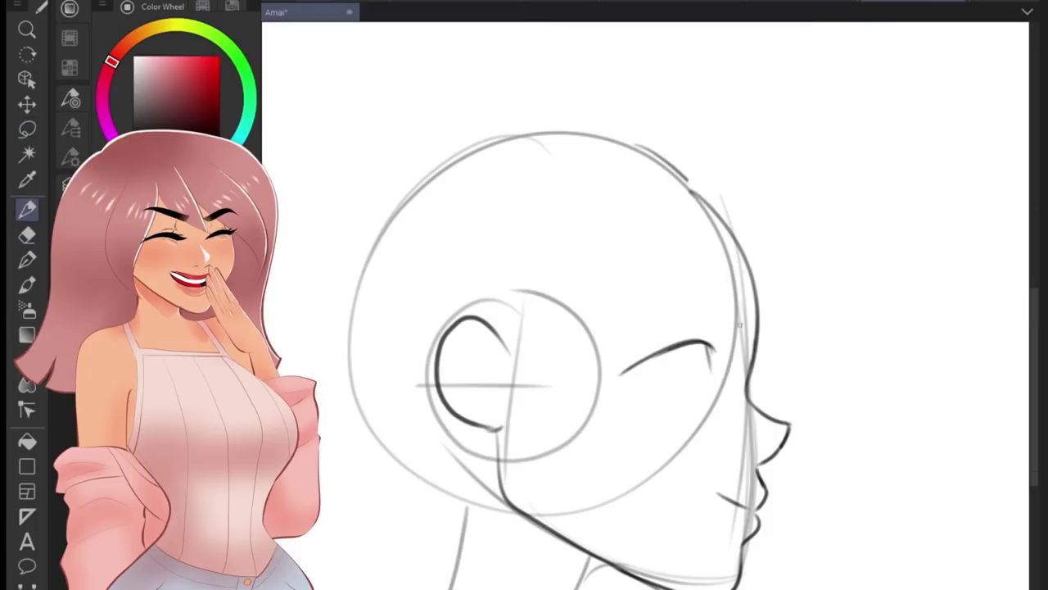
scroll(740, 326, "down", 3)
scroll(753, 242, "up", 2)
left_click_drag(632, 280, 709, 311)
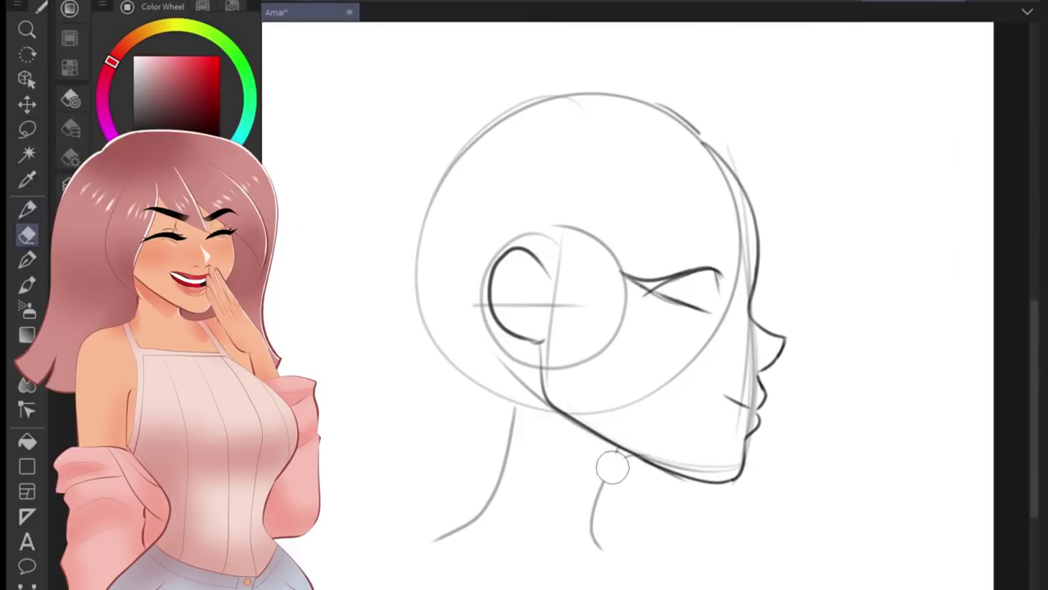
scroll(664, 445, "down", 3)
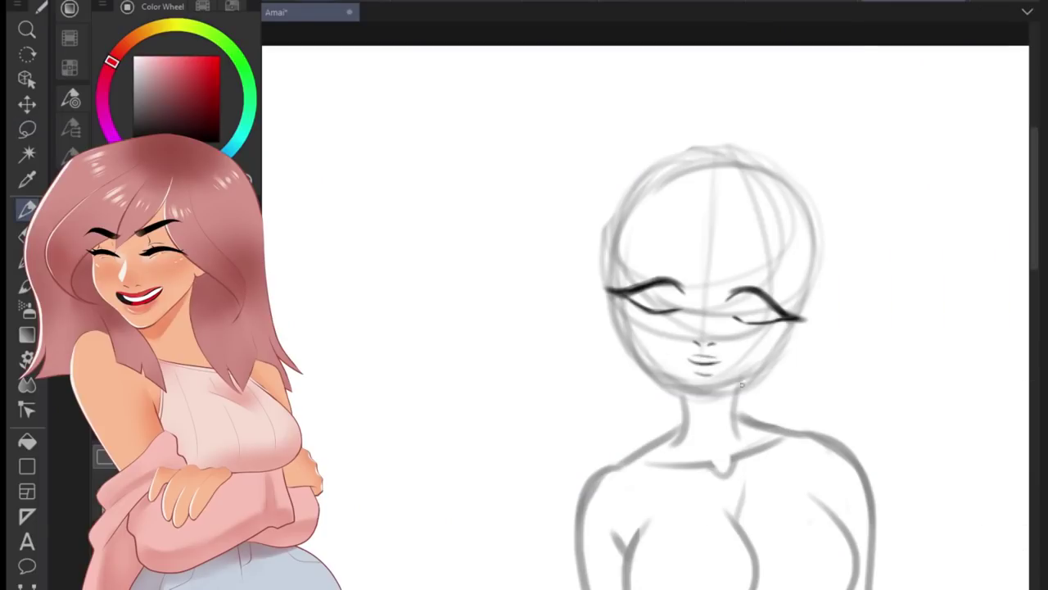
Draw a thin arched crease line above each eye on the full-body figure's face.
scroll(741, 383, "up", 3)
scroll(835, 254, "down", 3)
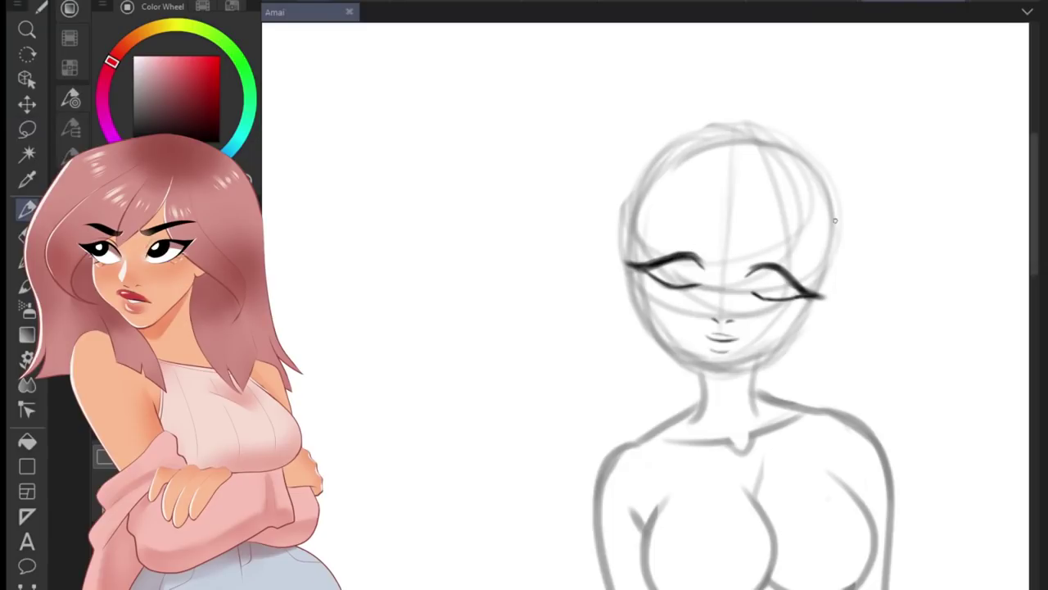
scroll(835, 220, "down", 2)
left_click_drag(639, 238, 704, 235)
left_click_drag(751, 242, 815, 262)
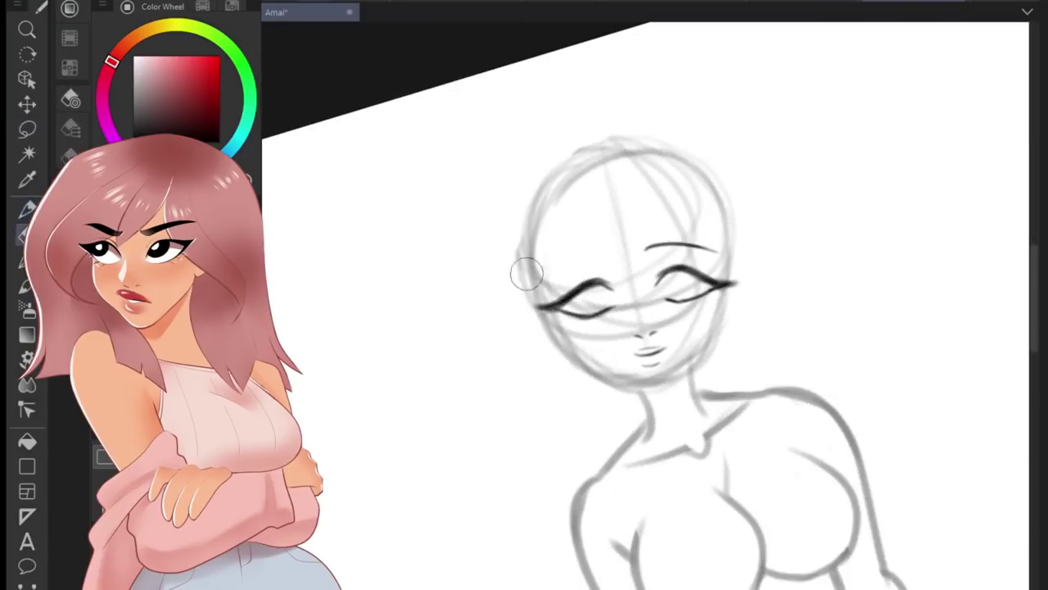
key("m")
key("p")
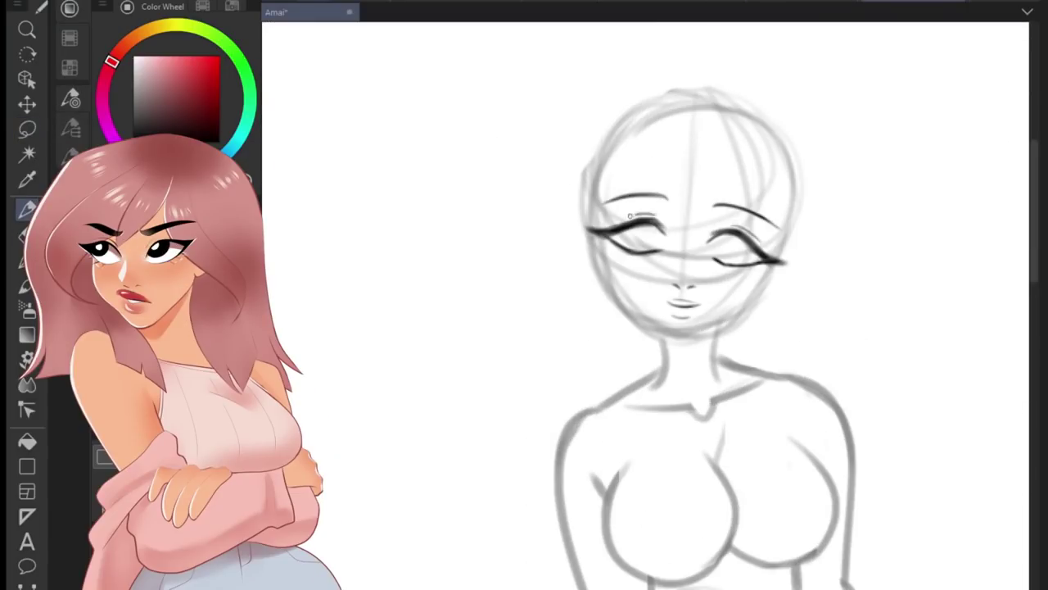
Draw round irises inside both eyes of the full-body figure.
scroll(616, 249, "down", 3)
scroll(616, 249, "up", 3)
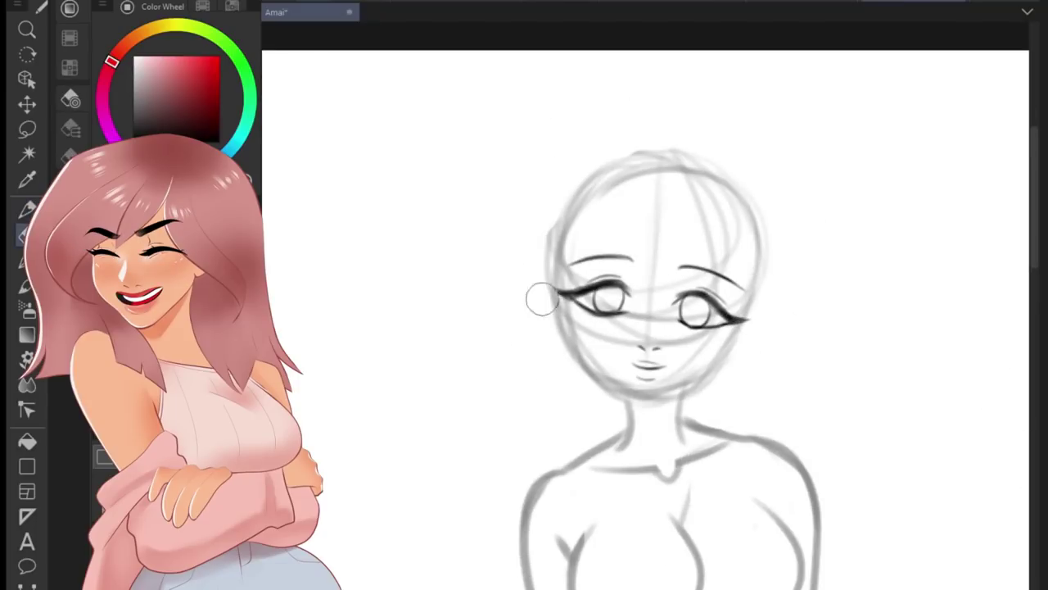
scroll(538, 300, "up", 3)
scroll(571, 402, "down", 3)
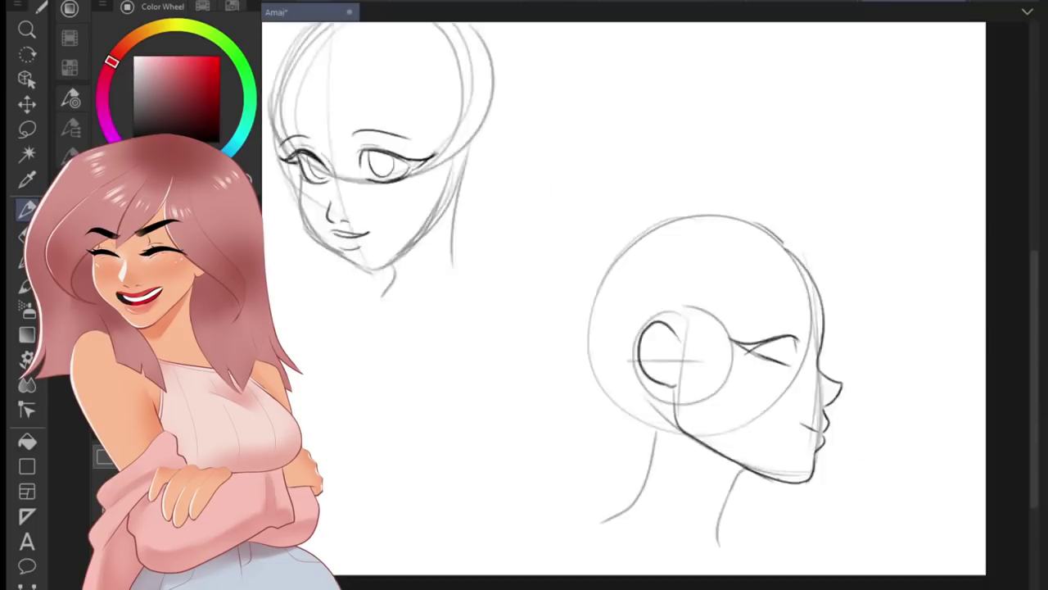
Rework the full-body figure's eyes so both match in size and placement on the face.
scroll(786, 348, "up", 3)
scroll(800, 339, "down", 4)
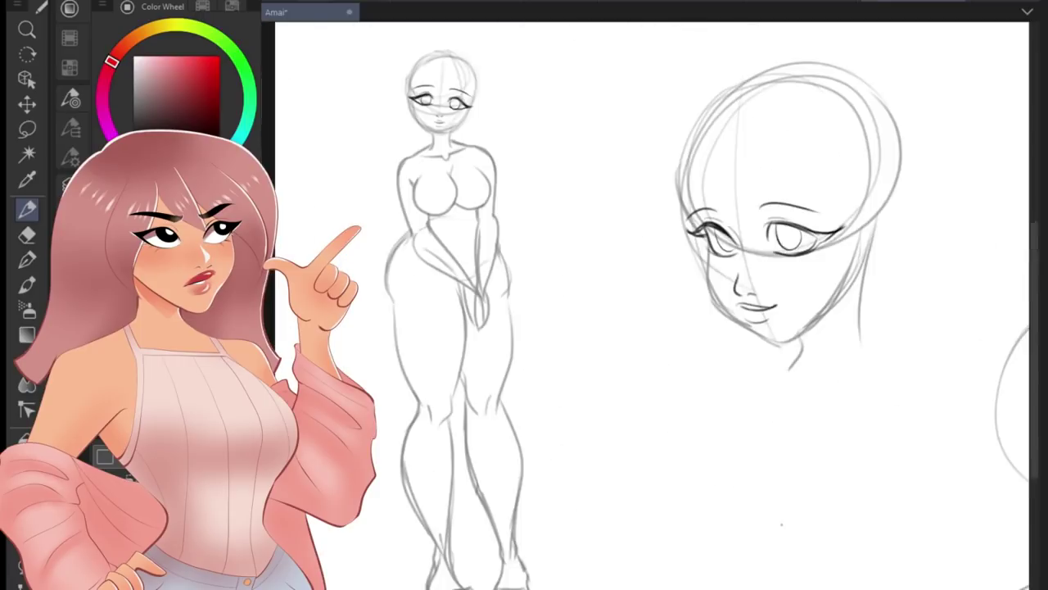
scroll(737, 246, "up", 3)
scroll(590, 245, "down", 2)
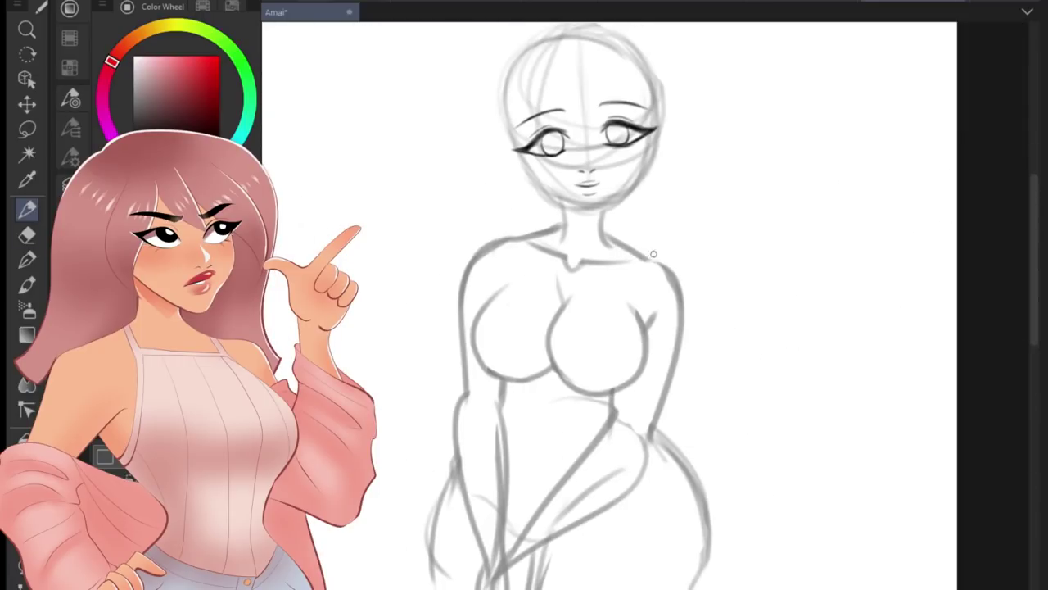
scroll(594, 303, "down", 3)
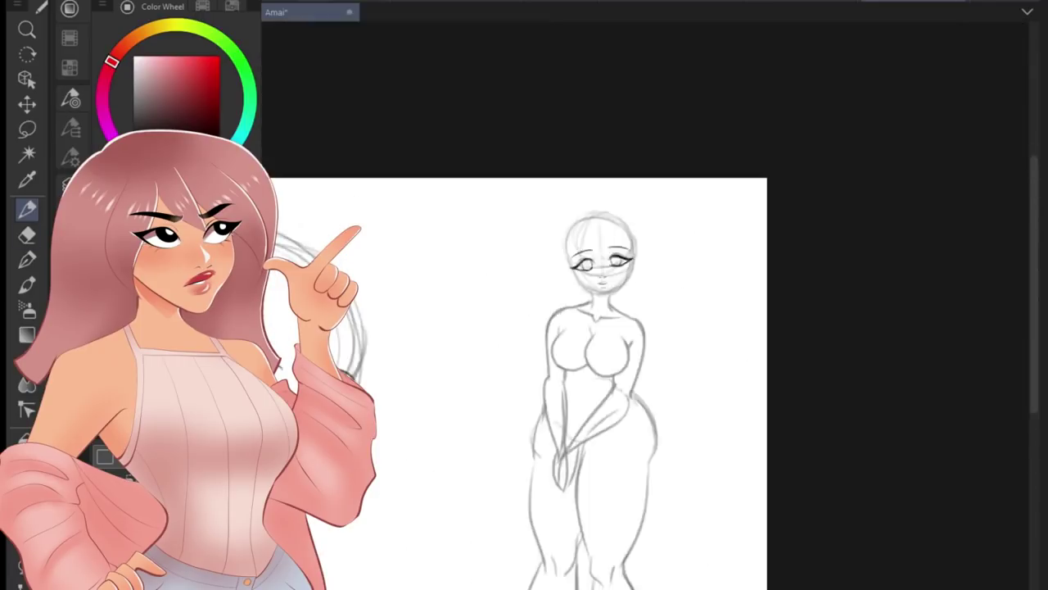
scroll(549, 237, "up", 4)
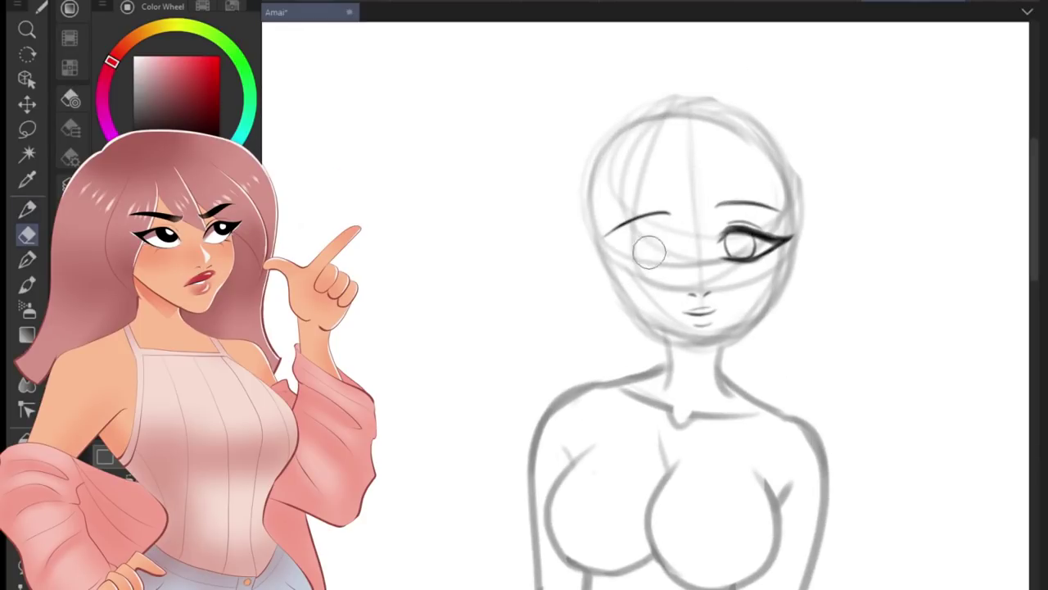
key("ctrl+t")
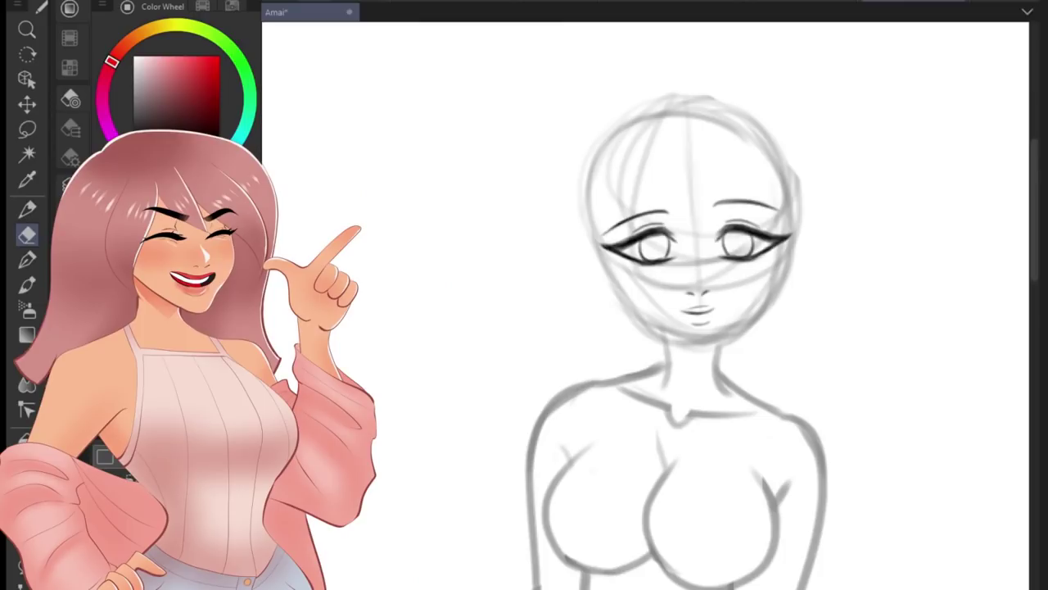
Add the iris, crease line and lip lines to the profile head and remove the guide line along its face.
key("p")
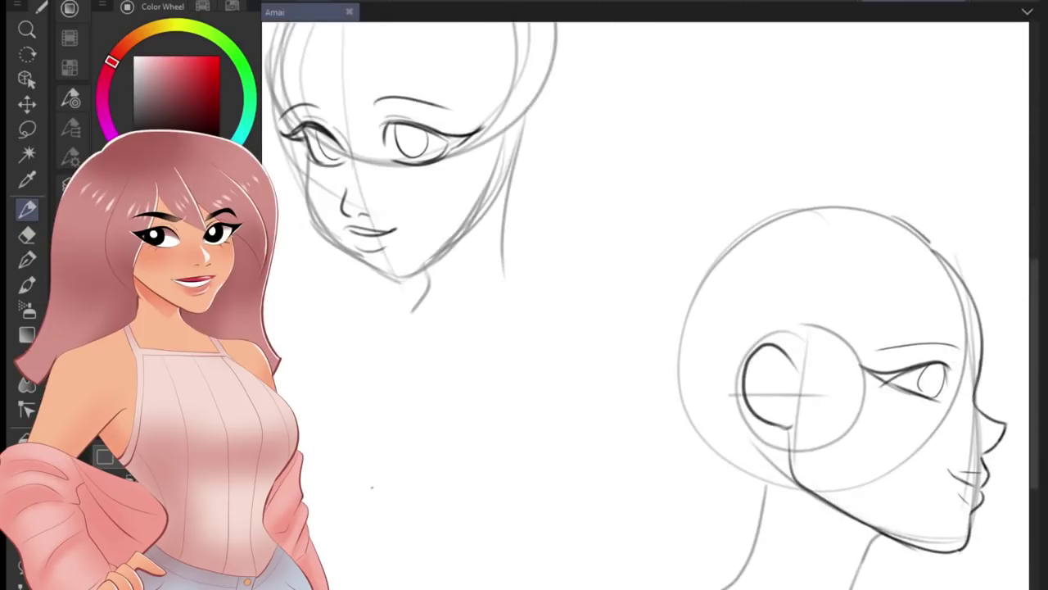
key("m")
left_click_drag(786, 213, 819, 532)
key("Delete")
key("e")
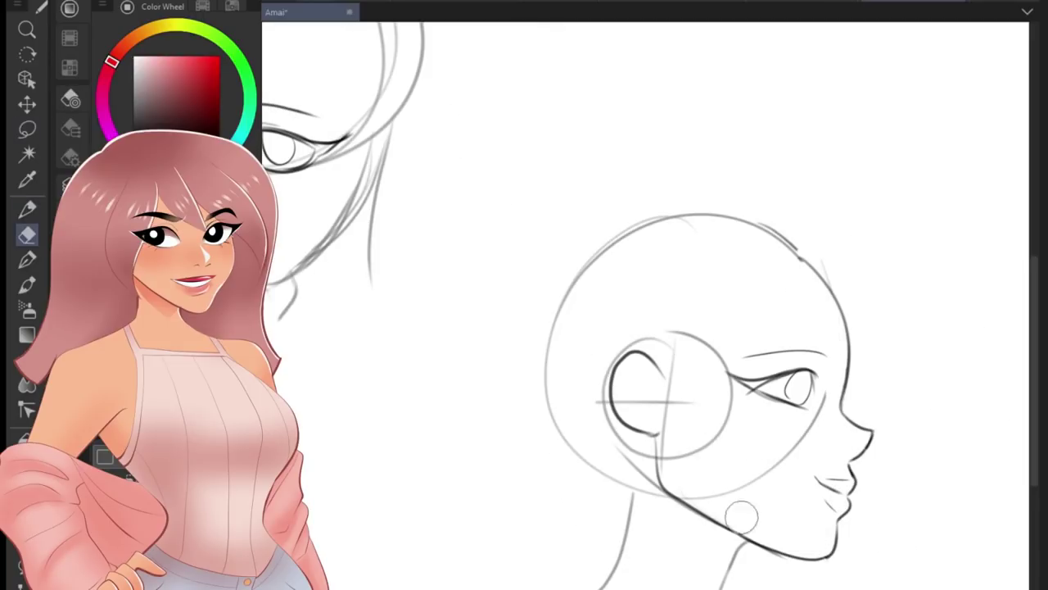
Erase the profile head's ear guide circle and inner skull lines, and redraw the chin curve.
left_click_drag(737, 511, 655, 409)
scroll(876, 391, "down", 3)
key("p")
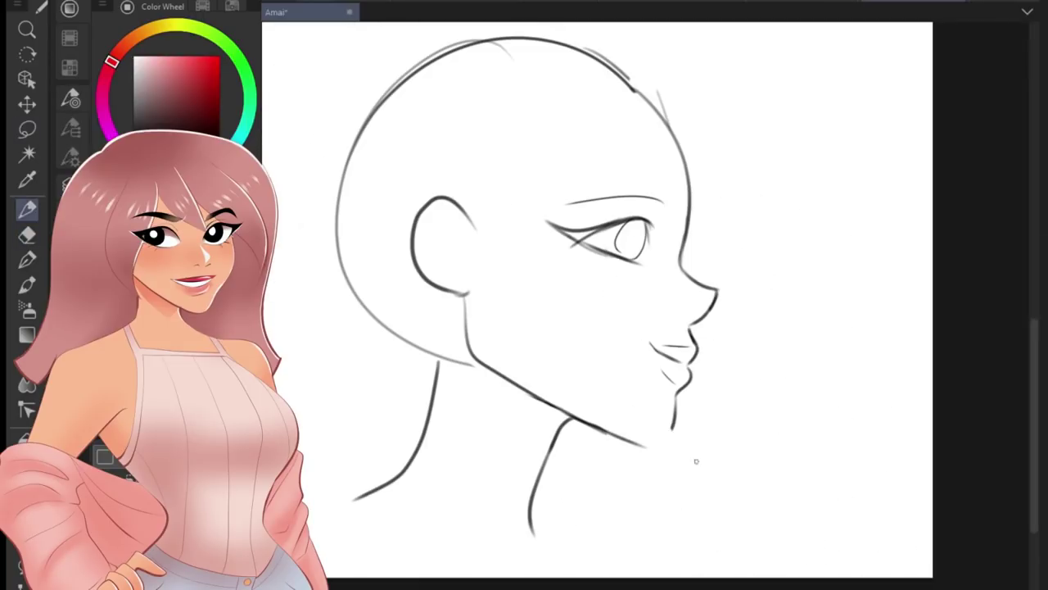
scroll(693, 459, "down", 2)
scroll(663, 345, "down", 2)
Draw parted curly bangs on the full-body figure's forehead with flicked curls beside the face.
scroll(686, 363, "up", 4)
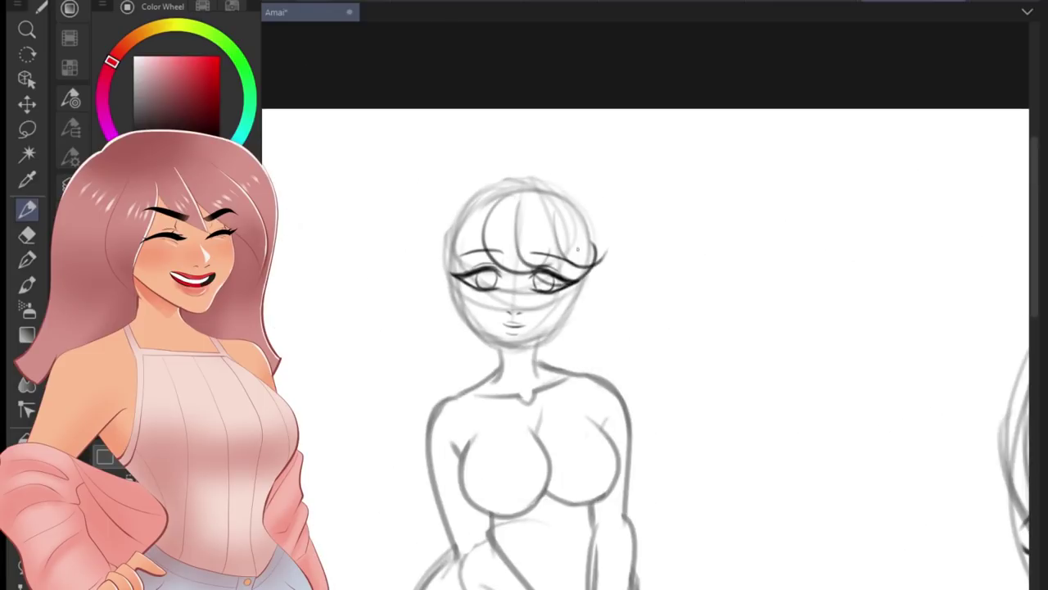
key("ctrl+t")
left_click_drag(577, 250, 593, 239)
key("Return")
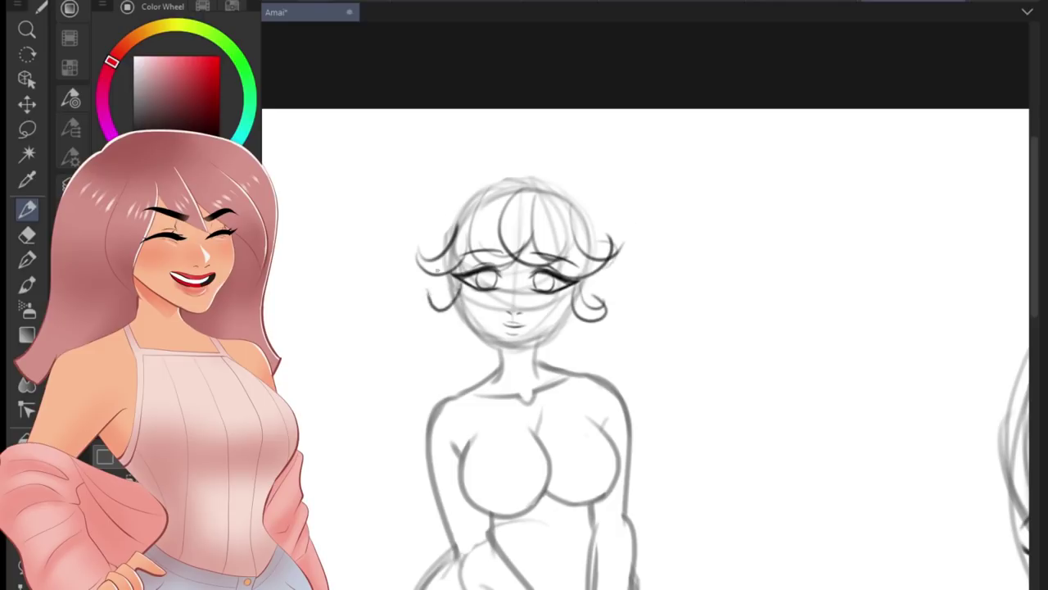
key("ctrl+z")
Draw the full-body figure's hair outline over the crown and add curls down both sides to the shoulders.
mouse_move(449, 230)
left_mouse_down()
mouse_move(573, 174)
mouse_move(610, 246)
left_mouse_up()
left_click_drag(460, 200, 424, 258)
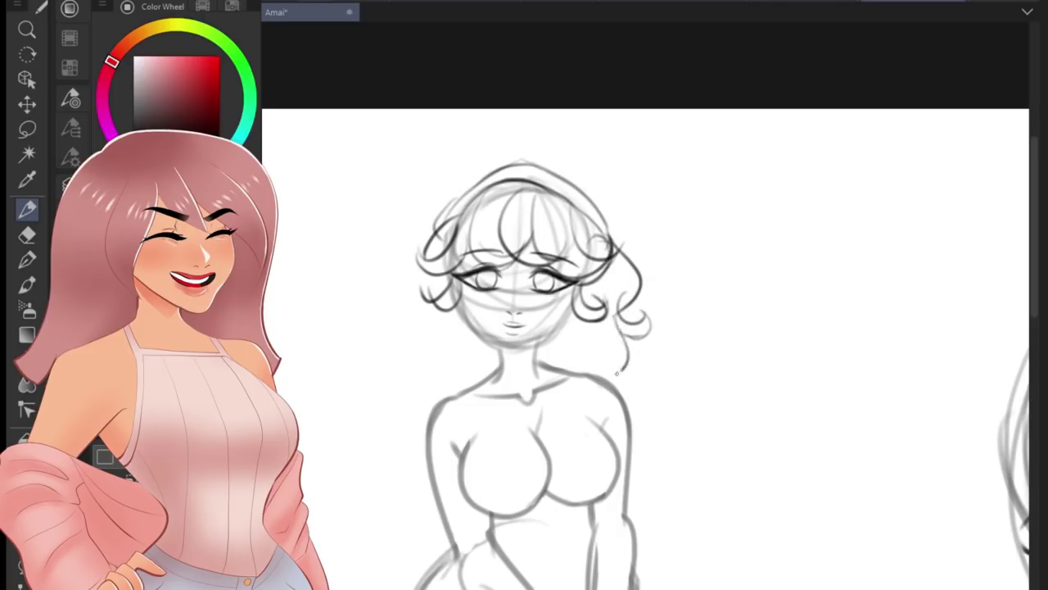
scroll(524, 344, "down", 3)
scroll(524, 344, "up", 3)
mouse_move(414, 340)
left_mouse_down()
mouse_move(447, 406)
mouse_move(468, 355)
left_mouse_up()
scroll(576, 403, "down", 3)
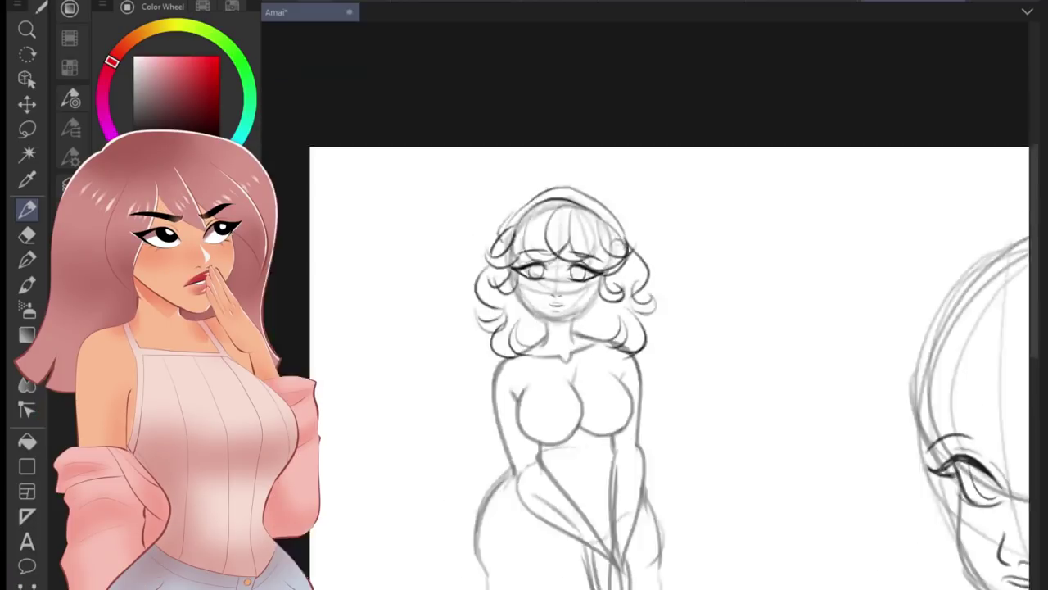
Draw curled bangs, a large side lock and the crown outline of the hair on the three-quarter head.
left_click_drag(823, 288, 634, 289)
left_click_drag(737, 327, 692, 318)
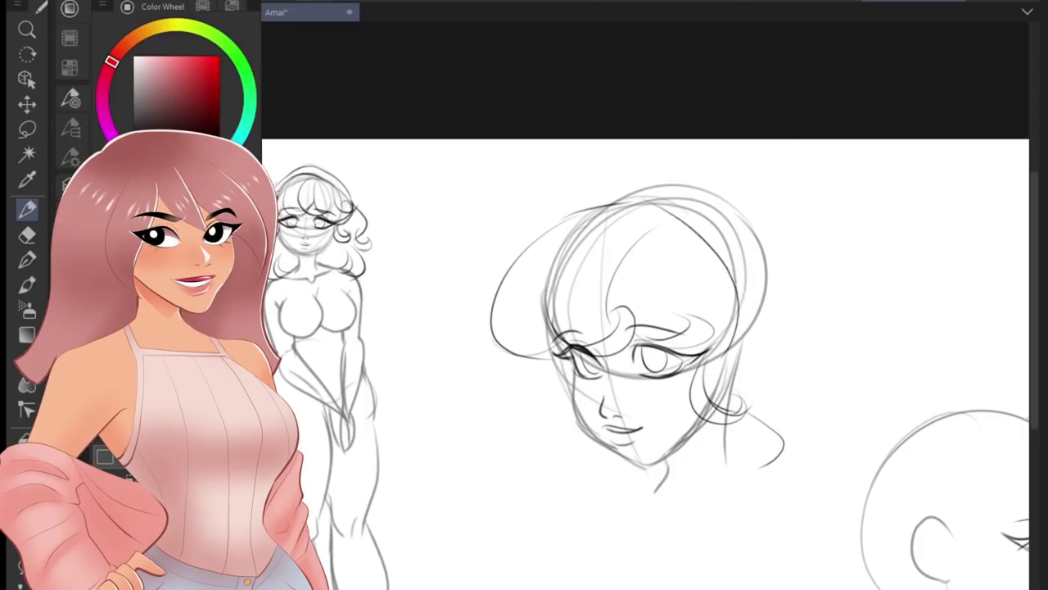
left_click_drag(582, 202, 692, 168)
mouse_move(752, 292)
left_mouse_down()
mouse_move(820, 287)
mouse_move(791, 409)
left_mouse_up()
left_click_drag(655, 368, 663, 316)
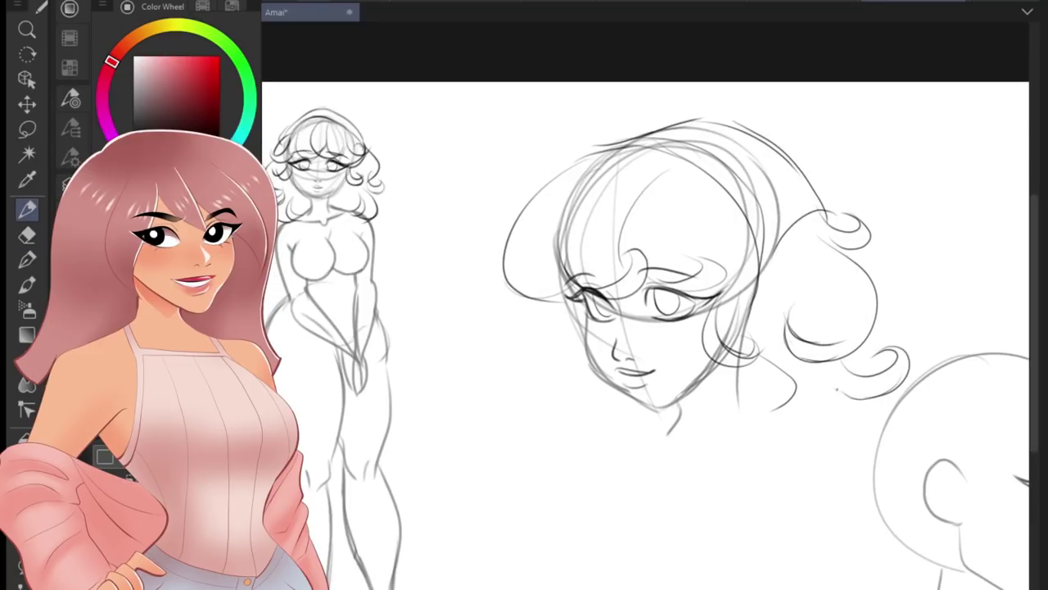
Add long spiral curls on both sides of the three-quarter head, reaching below the chin.
left_click_drag(737, 410, 790, 471)
mouse_move(573, 328)
left_mouse_down()
mouse_move(757, 385)
mouse_move(606, 372)
left_mouse_up()
mouse_move(590, 421)
left_mouse_down()
mouse_move(656, 483)
mouse_move(418, 372)
left_mouse_up()
scroll(647, 311, "down", 3)
left_click_drag(573, 328, 417, 270)
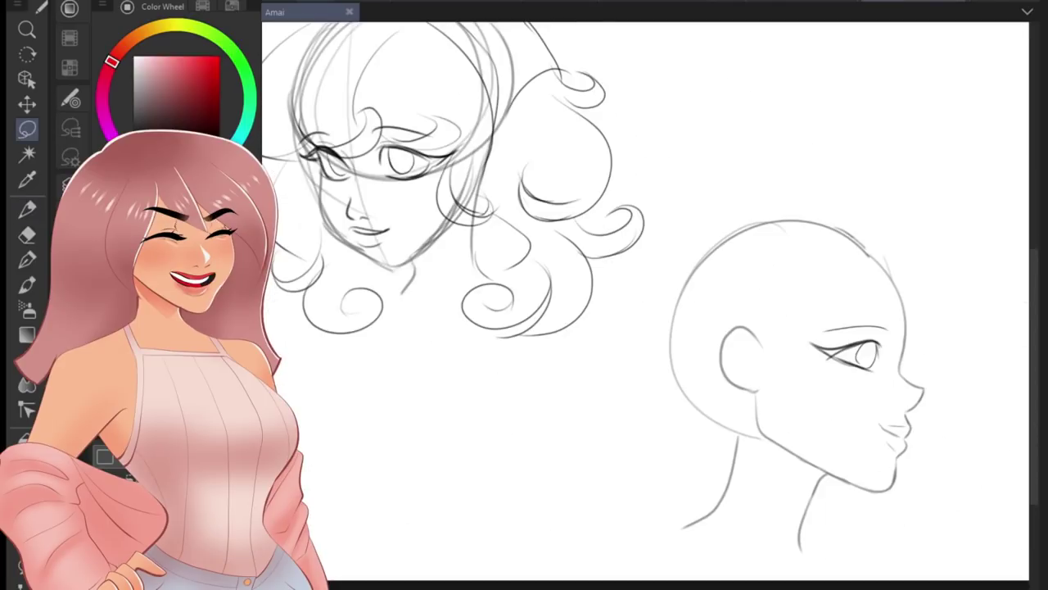
Draw rounded curly bangs over the profile head's forehead and a spiral curl across the ear.
scroll(770, 397, "up", 3)
scroll(647, 303, "down", 2)
left_click_drag(491, 286, 631, 286)
scroll(647, 303, "up", 1)
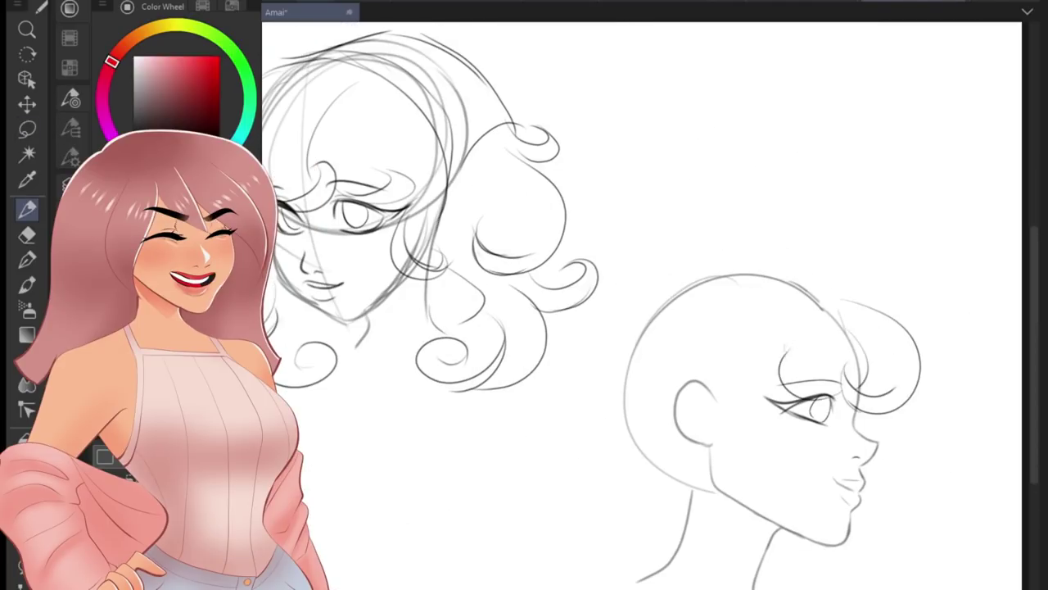
left_click_drag(820, 349, 878, 352)
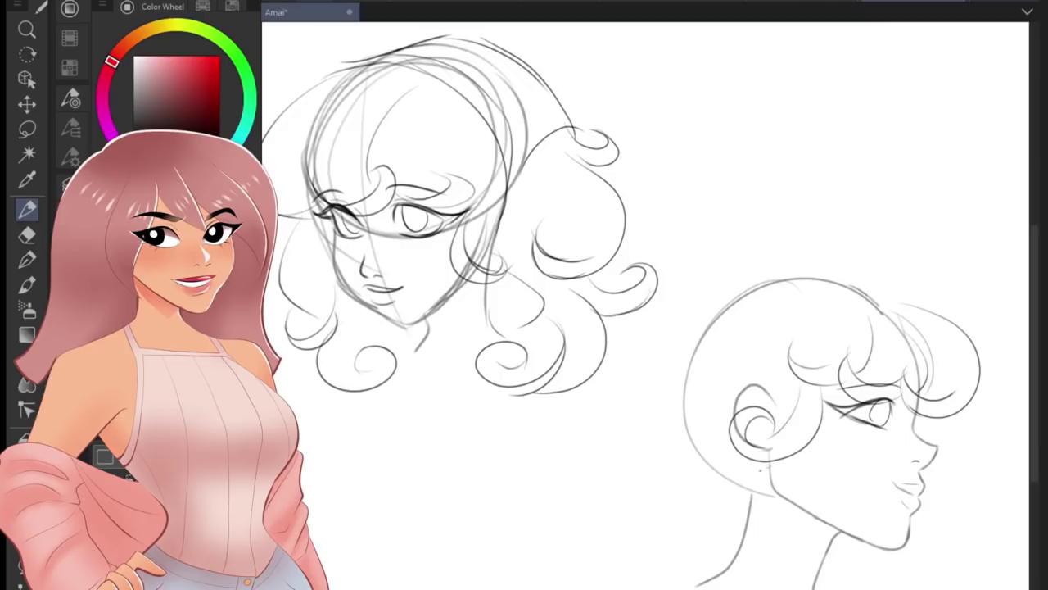
Draw the profile head's hair from the crown backwards, with layered curls falling behind the neck.
scroll(827, 402, "down", 3)
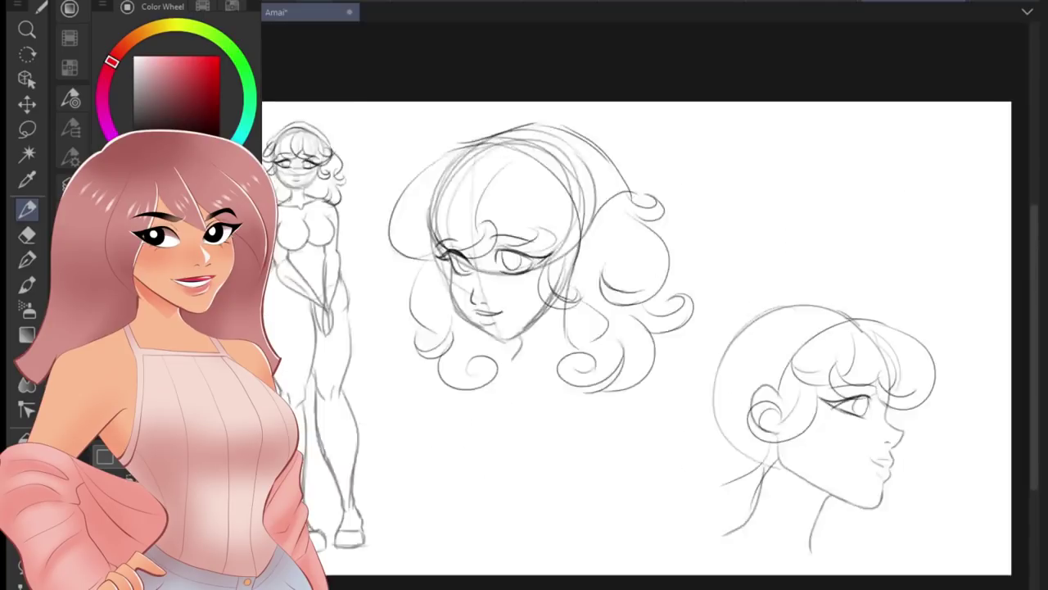
scroll(874, 407, "up", 2)
left_click_drag(615, 360, 737, 289)
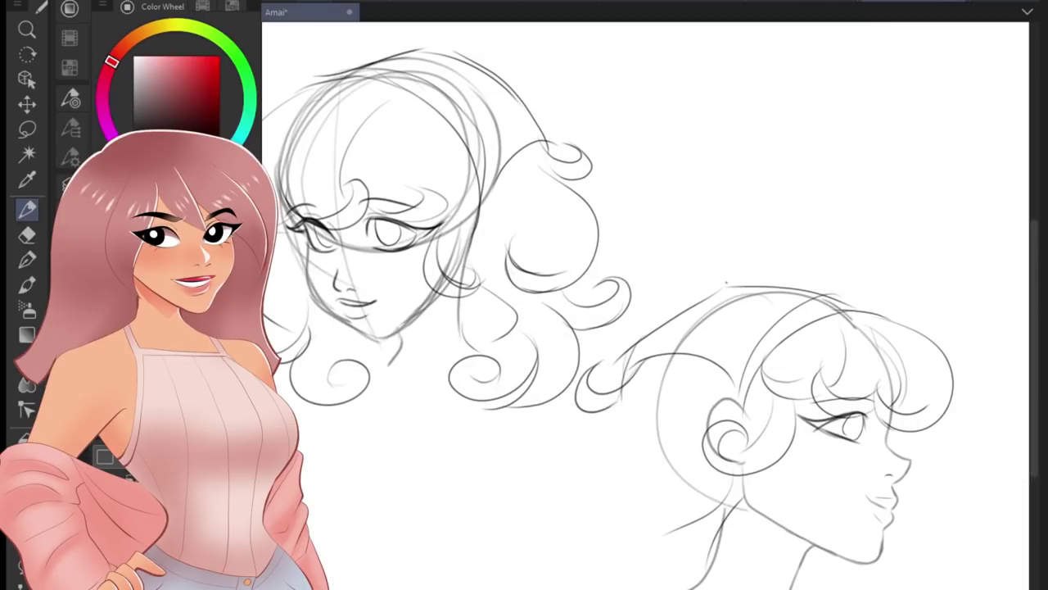
left_click_drag(660, 392, 573, 516)
left_click_drag(738, 410, 754, 328)
left_click_drag(614, 432, 542, 458)
left_click_drag(754, 328, 773, 262)
left_click_drag(703, 397, 647, 495)
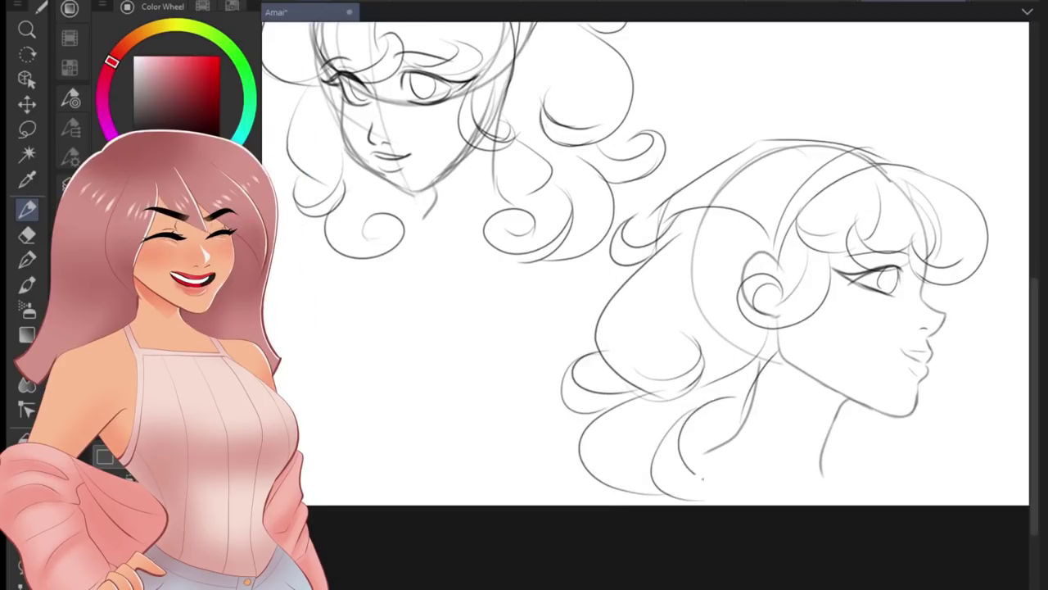
Add the profile head's lowest curls, including one in front of the neck, and erase overlapping strand lines.
scroll(647, 303, "down", 4)
scroll(549, 374, "up", 4)
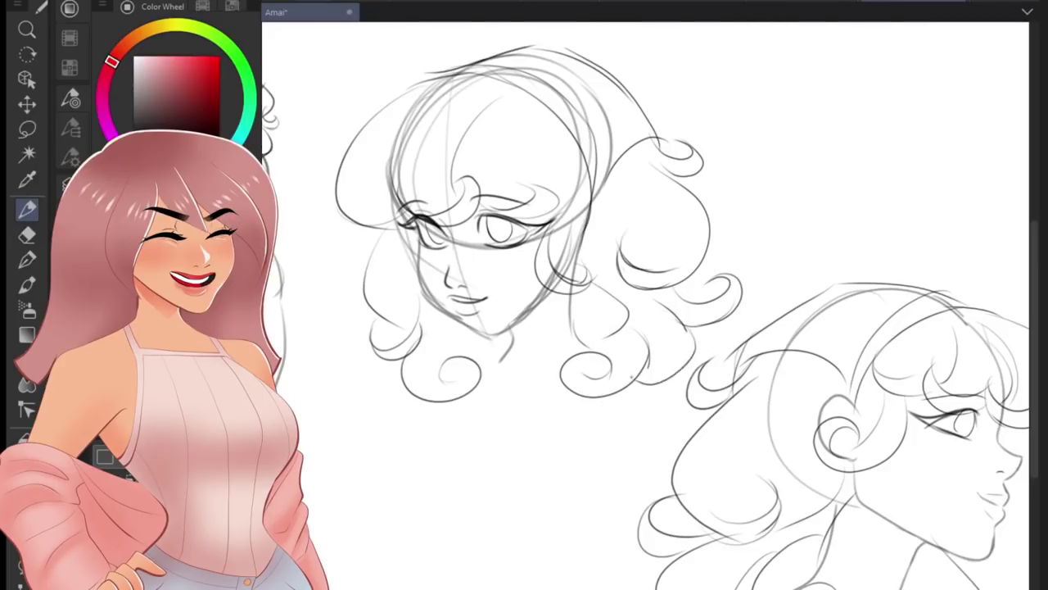
left_click_drag(734, 537, 595, 349)
key("e")
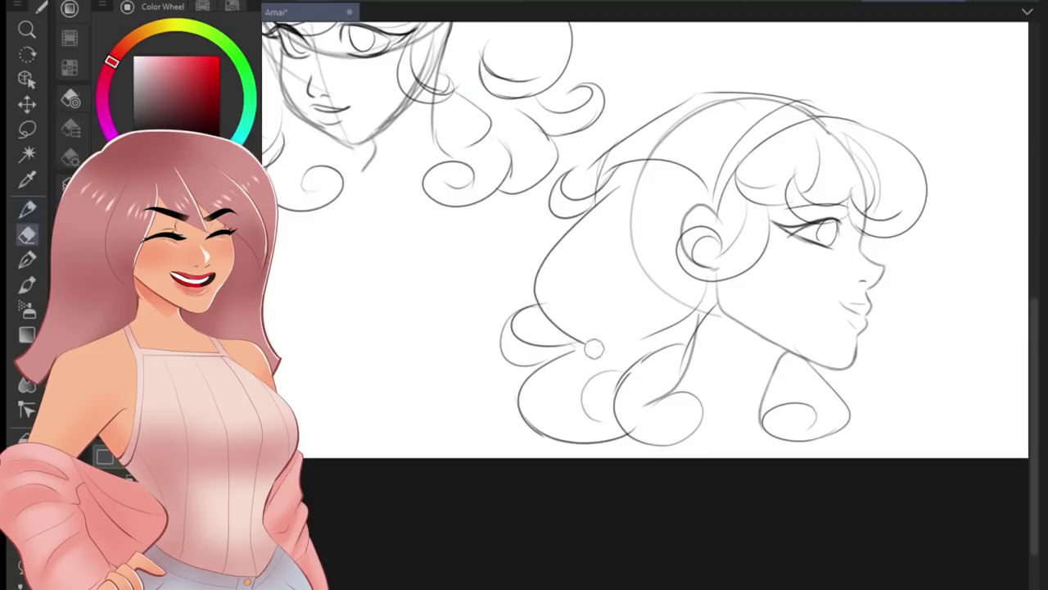
Draw the loose curl resting on the full-body figure's left shoulder with the pencil.
key("p")
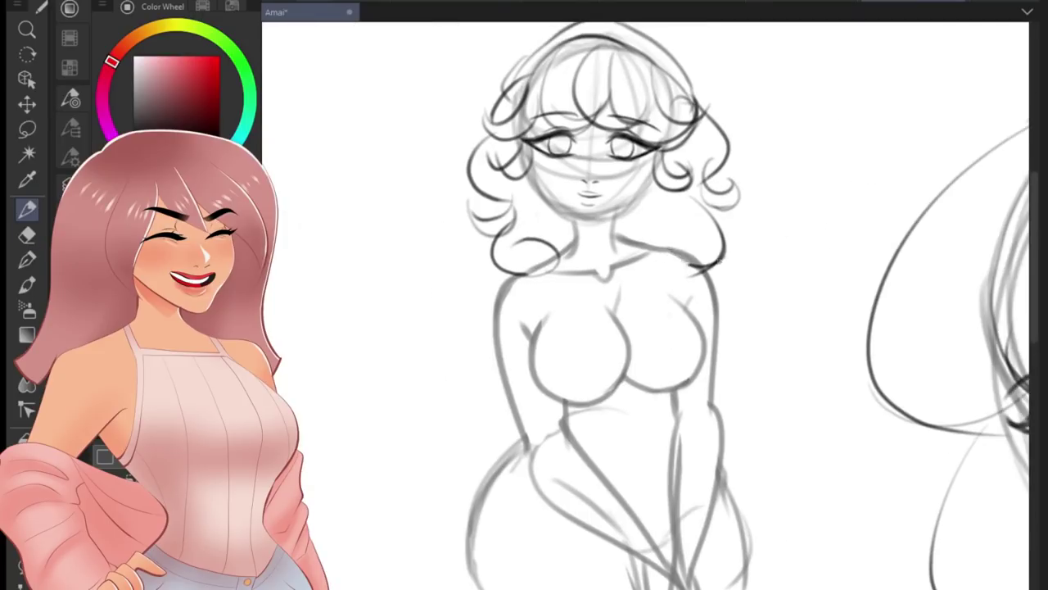
scroll(647, 328, "up", 2)
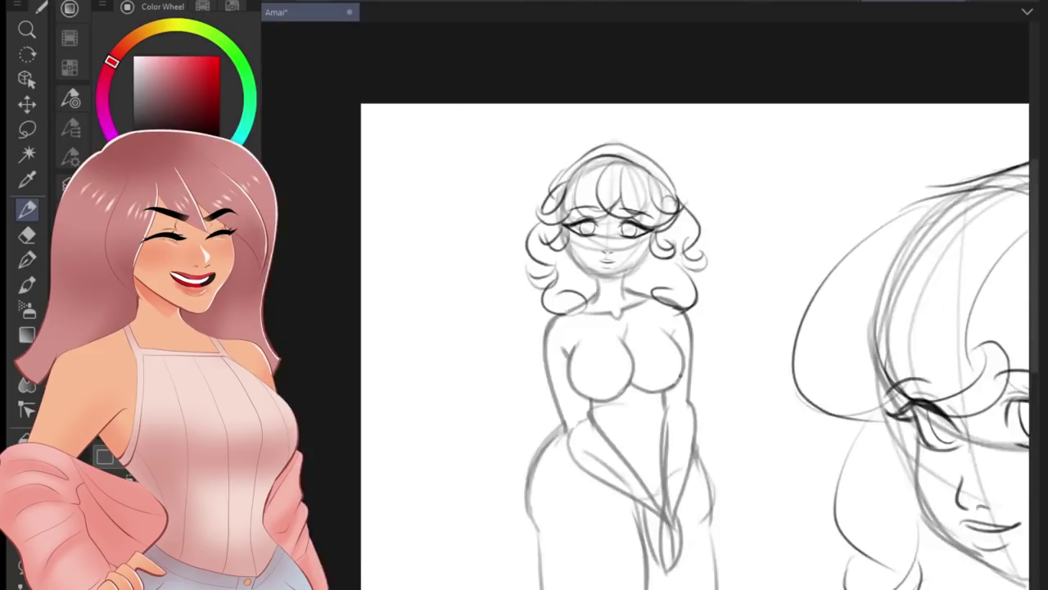
scroll(647, 327, "up", 2)
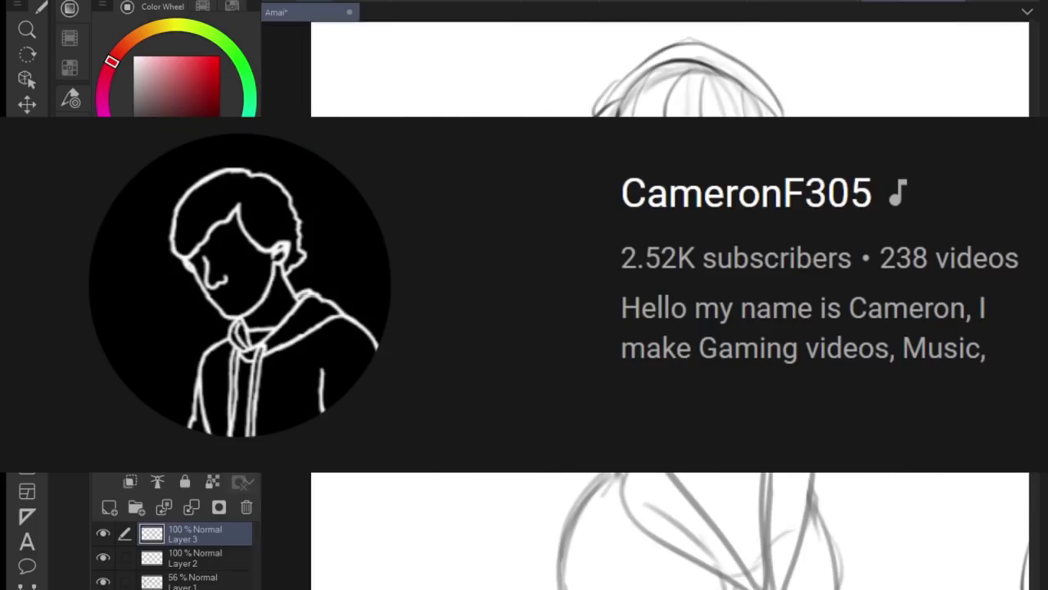
scroll(647, 328, "down", 3)
scroll(647, 328, "up", 3)
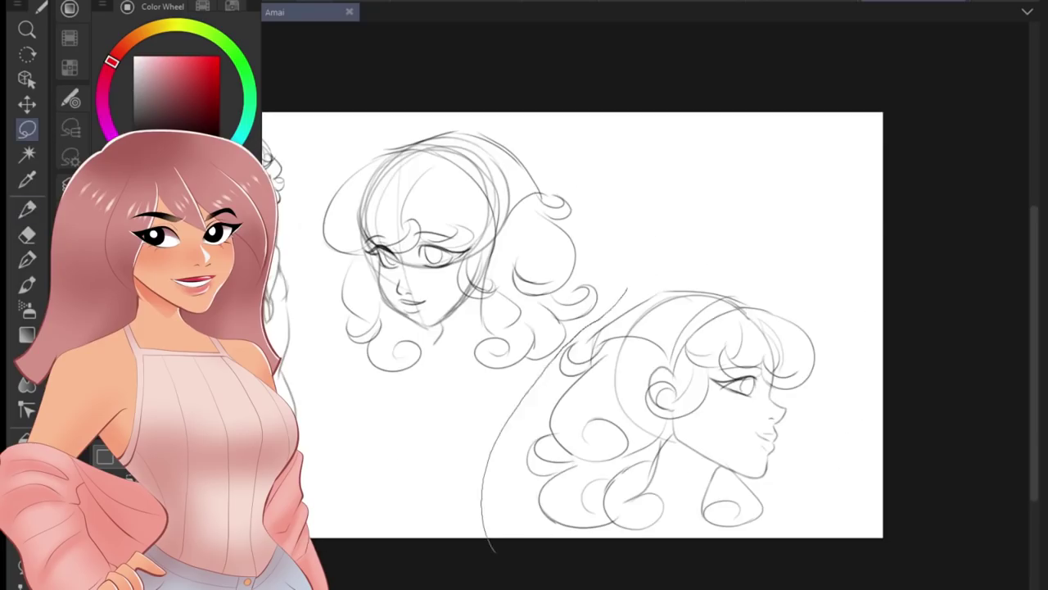
Sketch a shirt collar with a bow tie, the vest's neckline and hem, and the first skirt pleats on the full-body figure.
scroll(672, 294, "up", 2)
scroll(477, 304, "up", 3)
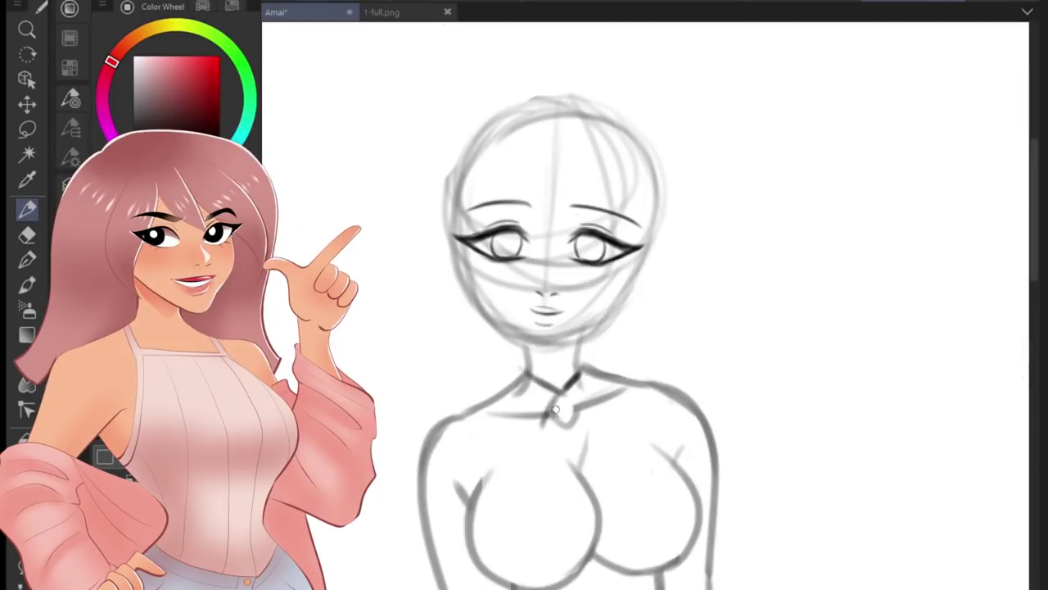
mouse_move(524, 360)
left_mouse_down()
mouse_move(545, 426)
mouse_move(589, 416)
mouse_move(532, 383)
mouse_move(516, 446)
mouse_move(578, 413)
left_mouse_up()
scroll(625, 402, "down", 2)
scroll(626, 402, "up", 2)
mouse_move(598, 401)
left_mouse_down()
mouse_move(644, 398)
mouse_move(583, 417)
mouse_move(636, 421)
mouse_move(664, 298)
left_mouse_up()
scroll(627, 430, "down", 2)
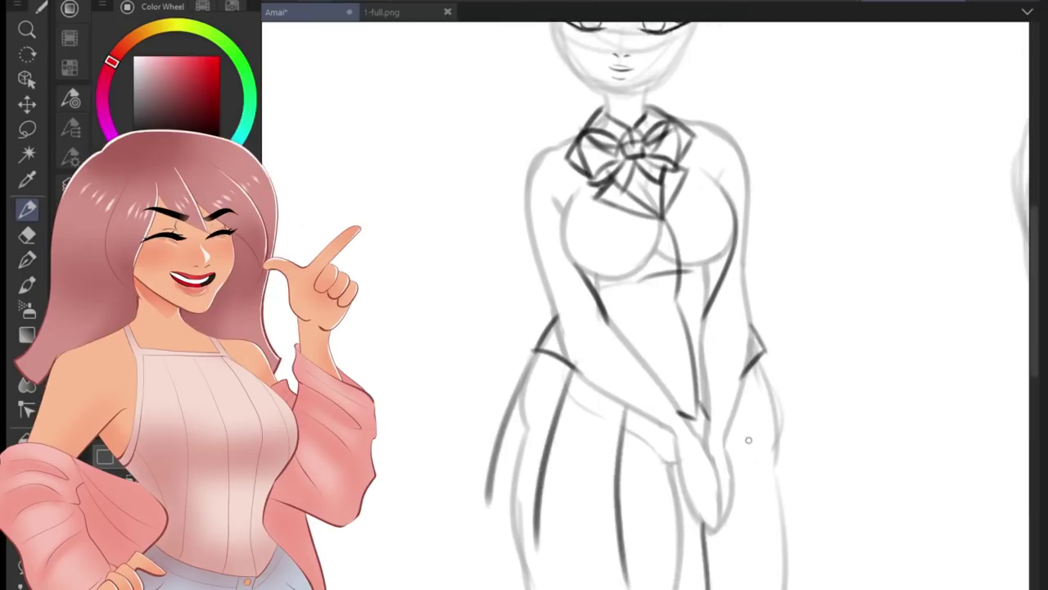
Draw the remaining pleat lines and flared side edges of the skirt, spreading outward from both hips.
left_click_drag(742, 350, 752, 532)
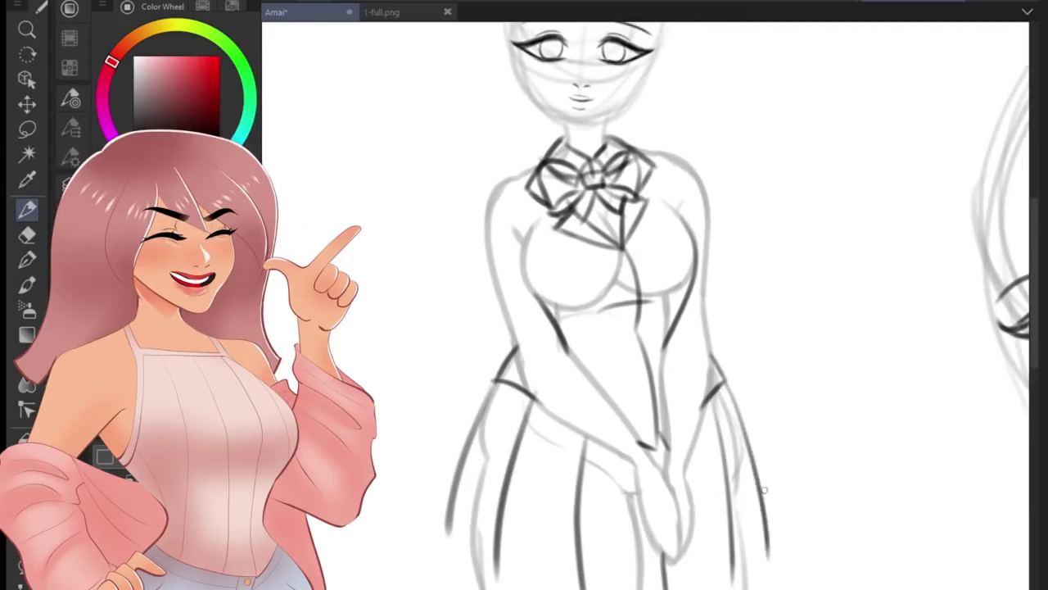
scroll(731, 390, "down", 3)
scroll(576, 415, "up", 3)
left_click_drag(561, 324, 495, 459)
left_click_drag(770, 321, 819, 525)
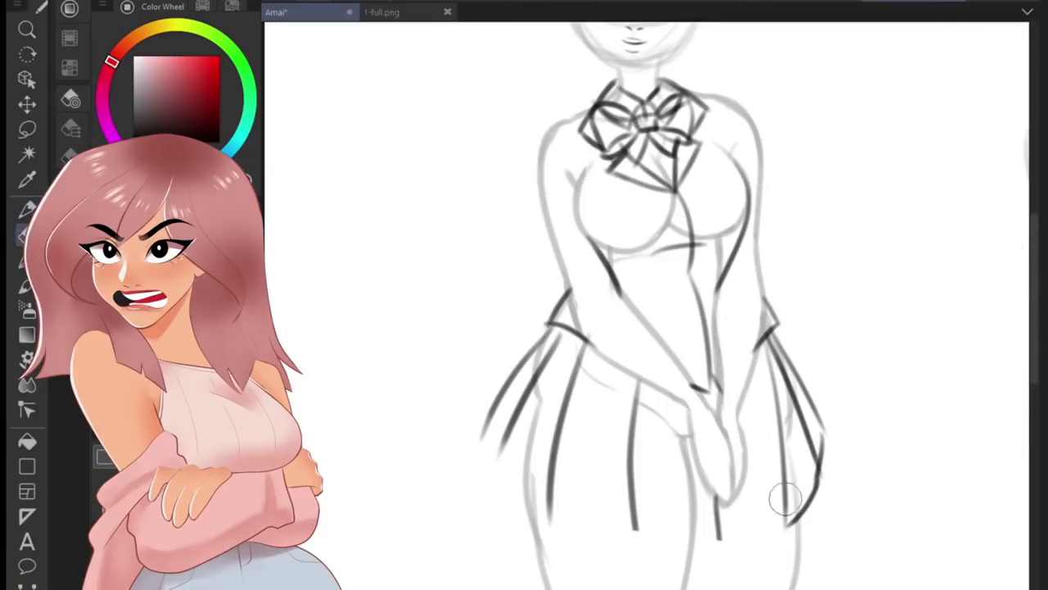
Close the pleated skirt with a curved hem and rework the outer pleats on her right side, erasing the excess lines.
left_click_drag(639, 529, 786, 545)
left_click_drag(573, 458, 637, 417)
left_click_drag(565, 417, 621, 450)
key("ctrl+z")
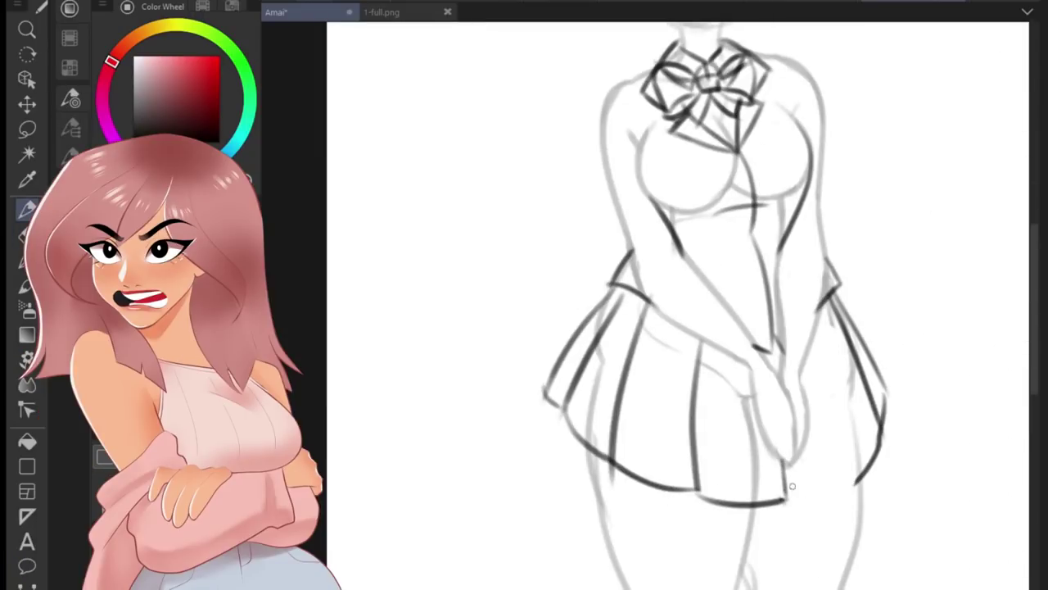
left_click_drag(852, 483, 795, 300)
left_click_drag(600, 353, 565, 459)
left_click_drag(532, 383, 582, 390)
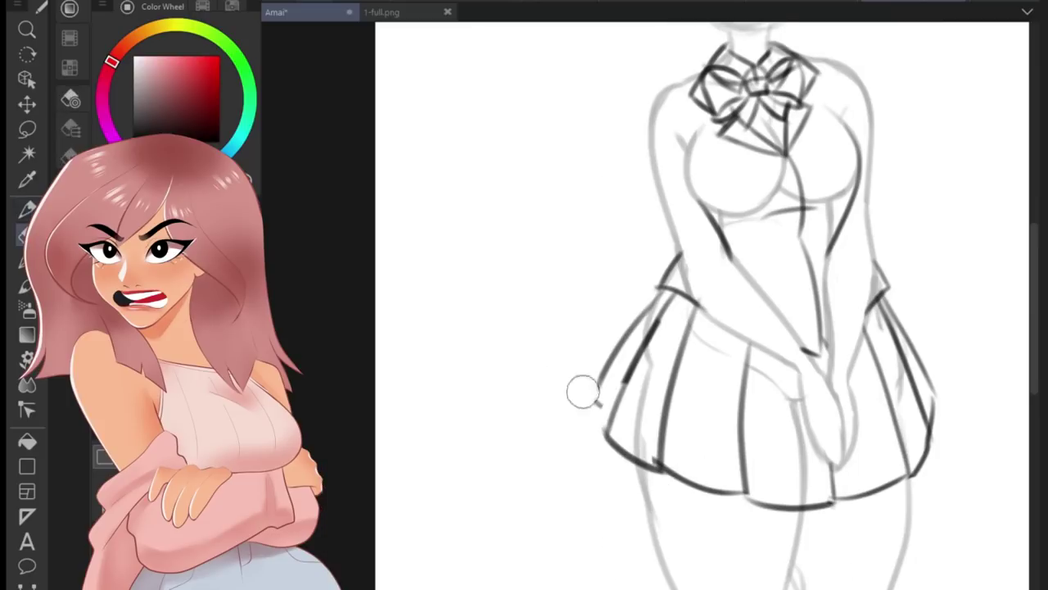
left_click_drag(611, 352, 573, 426)
left_click_drag(660, 295, 598, 434)
Draw curved stocking tops just below the skirt hem and two rows of small circles on each thigh.
left_click_drag(698, 450, 540, 131)
mouse_move(499, 234)
left_mouse_down()
mouse_move(667, 215)
mouse_move(754, 234)
left_mouse_up()
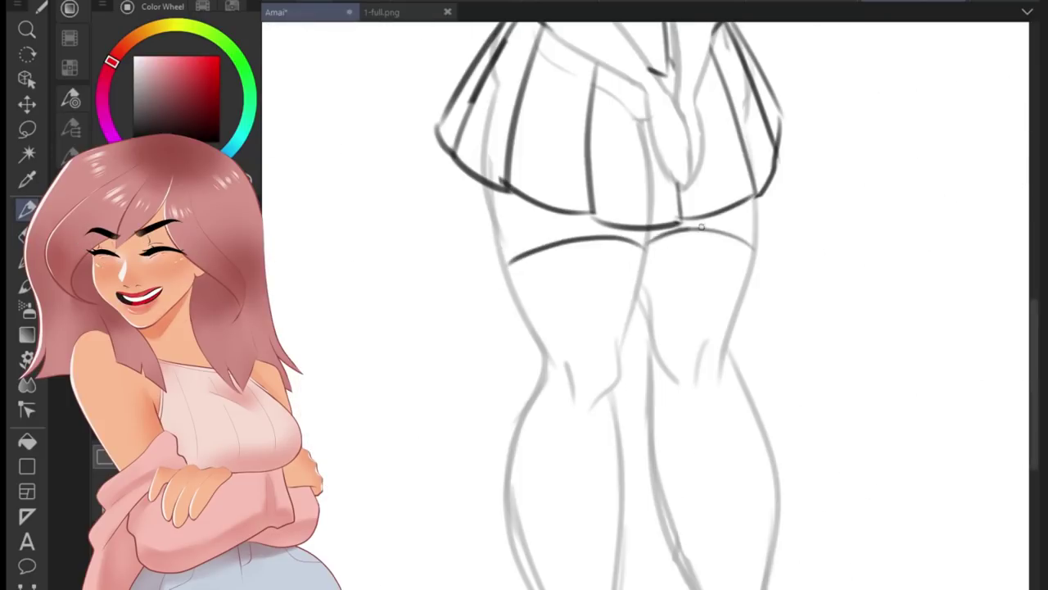
scroll(623, 204, "up", 2)
left_click_drag(621, 189, 675, 194)
left_click_drag(621, 250, 620, 251)
left_click_drag(668, 249, 675, 260)
left_click_drag(764, 169, 764, 171)
left_click_drag(712, 178, 711, 180)
mouse_move(759, 232)
left_mouse_down()
mouse_move(763, 241)
mouse_move(760, 233)
left_mouse_up()
left_click_drag(714, 241, 713, 243)
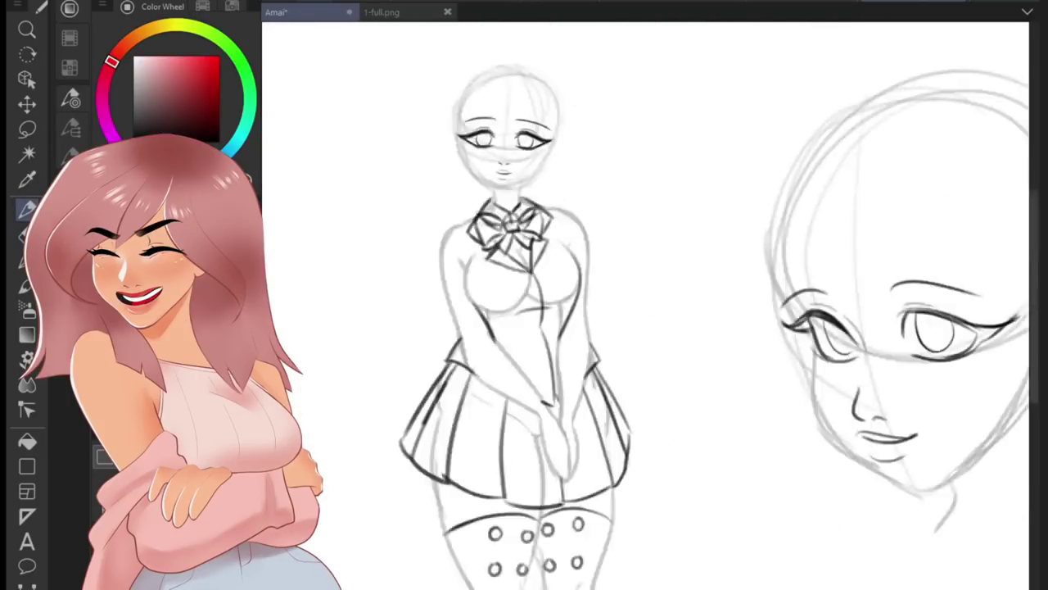
scroll(721, 254, "down", 3)
scroll(573, 368, "up", 3)
left_click_drag(523, 434, 547, 482)
key("ctrl+z")
key("ctrl+z")
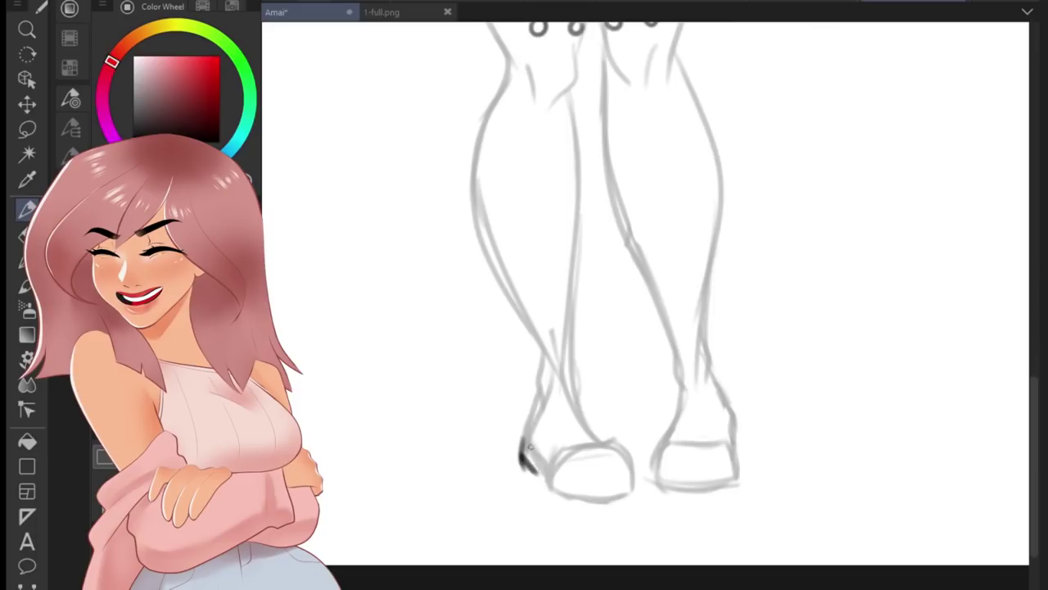
left_click_drag(523, 431, 550, 476)
key("ctrl+z")
left_click_drag(573, 368, 530, 406)
left_click_drag(688, 500, 628, 474)
key("ctrl+z")
Draw a rounded strapped shoe on her left foot, with a foot opening, heel, toe outline and thick sole.
mouse_move(651, 440)
left_mouse_down()
mouse_move(623, 491)
mouse_move(653, 438)
left_mouse_up()
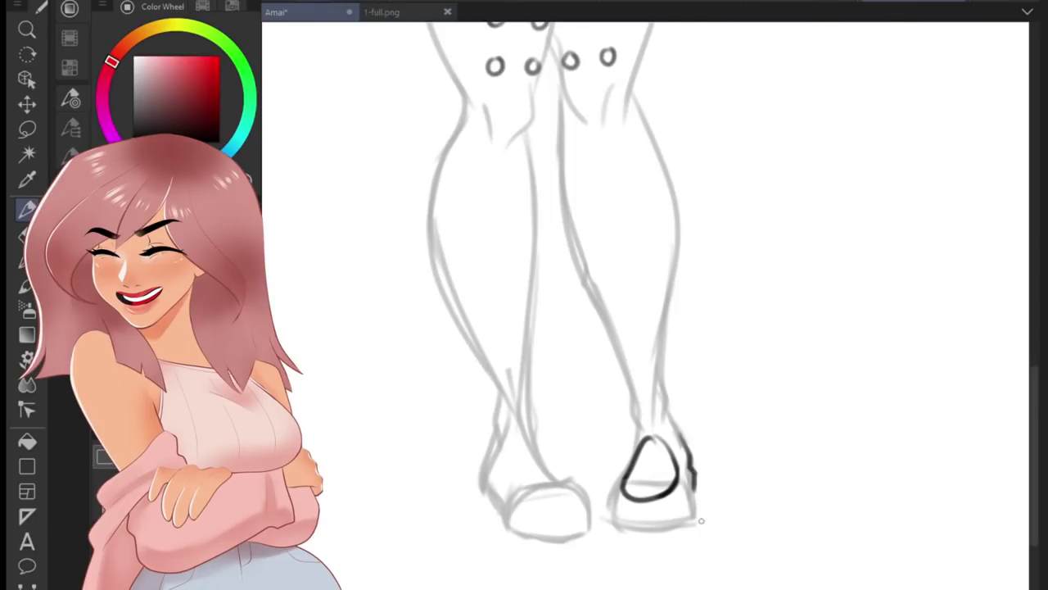
left_click_drag(690, 446, 692, 524)
key("ctrl+z")
mouse_move(688, 479)
left_mouse_down()
mouse_move(692, 525)
mouse_move(610, 483)
mouse_move(607, 516)
left_mouse_up()
mouse_move(622, 471)
left_mouse_down()
mouse_move(611, 525)
mouse_move(683, 473)
left_mouse_up()
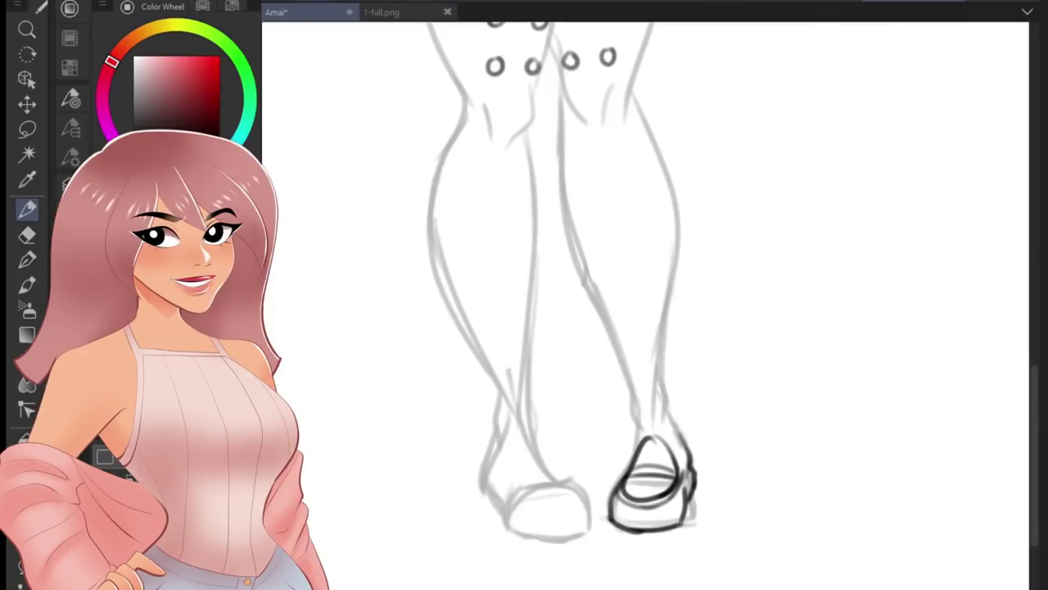
left_click_drag(610, 524, 688, 504)
left_click_drag(665, 541, 694, 507)
Consult the other open document, then sketch the ankle lines on both sides above the left shoe.
key("ctrl+Tab")
key("ctrl+Tab")
scroll(643, 394, "up", 1)
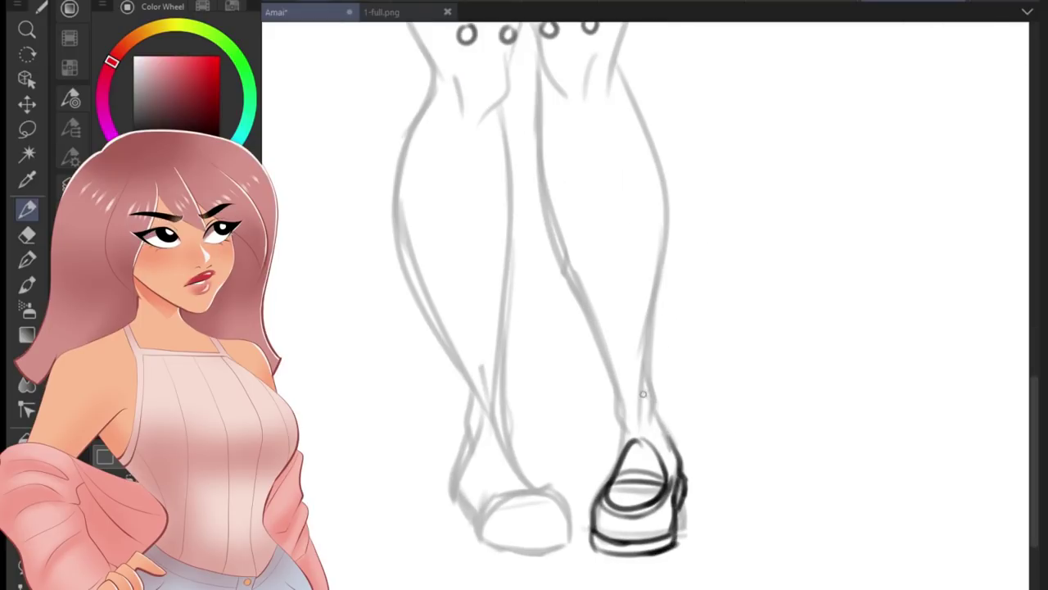
left_click_drag(668, 455, 646, 340)
scroll(623, 434, "up", 1)
left_click_drag(627, 408, 620, 475)
scroll(623, 442, "down", 1)
left_click_drag(629, 194, 725, 236)
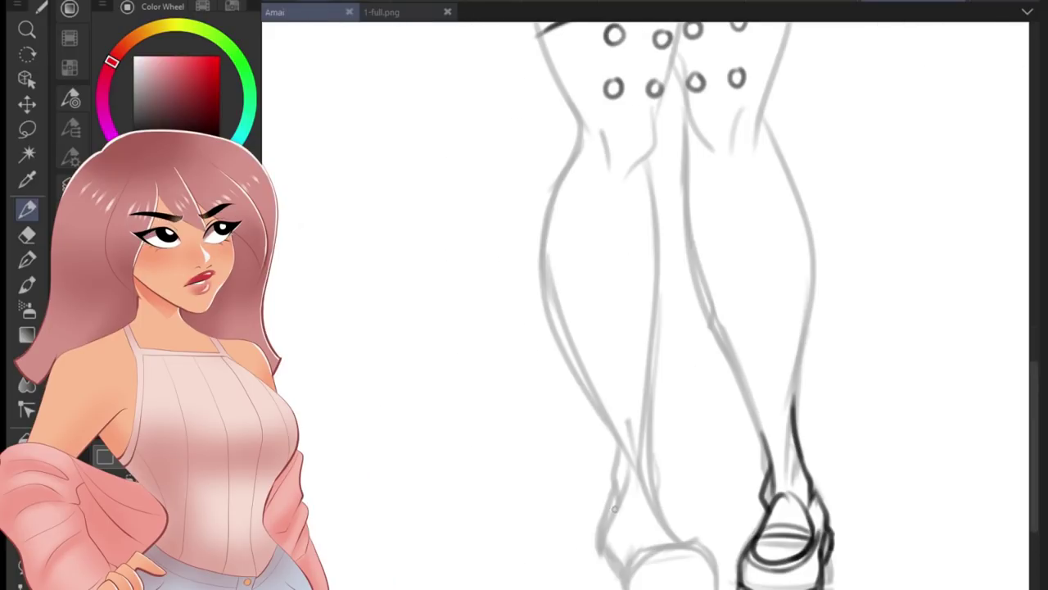
Draw the matching shoe on her right foot with heel, foot opening, strap and toe, plus the ankle lines above it.
mouse_move(614, 508)
left_mouse_down()
mouse_move(605, 573)
mouse_move(596, 565)
mouse_move(627, 586)
left_mouse_up()
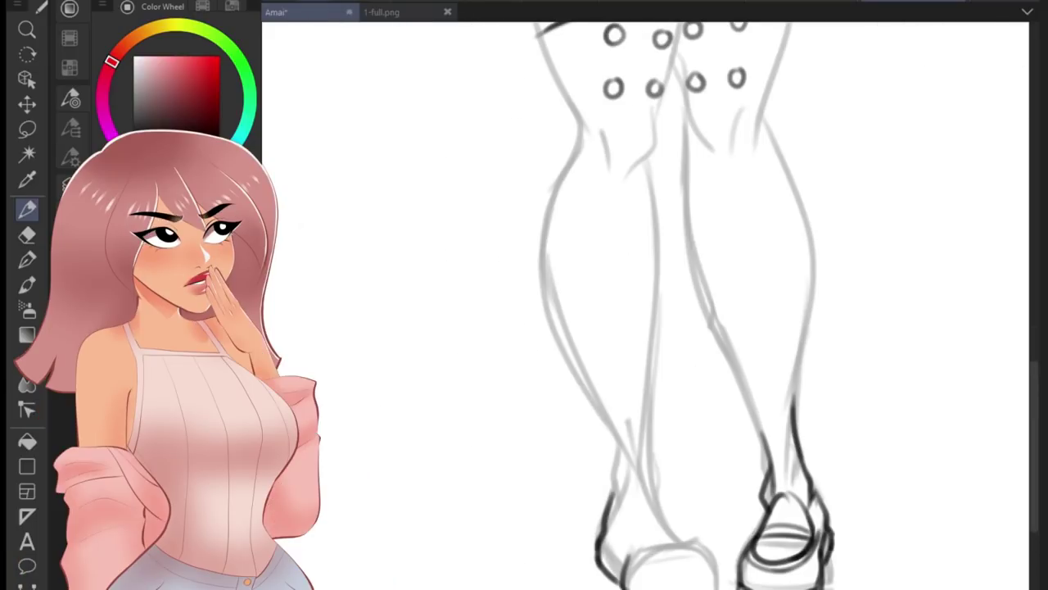
key("ctrl+z")
mouse_move(640, 495)
left_mouse_down()
mouse_move(630, 565)
mouse_move(701, 551)
left_mouse_up()
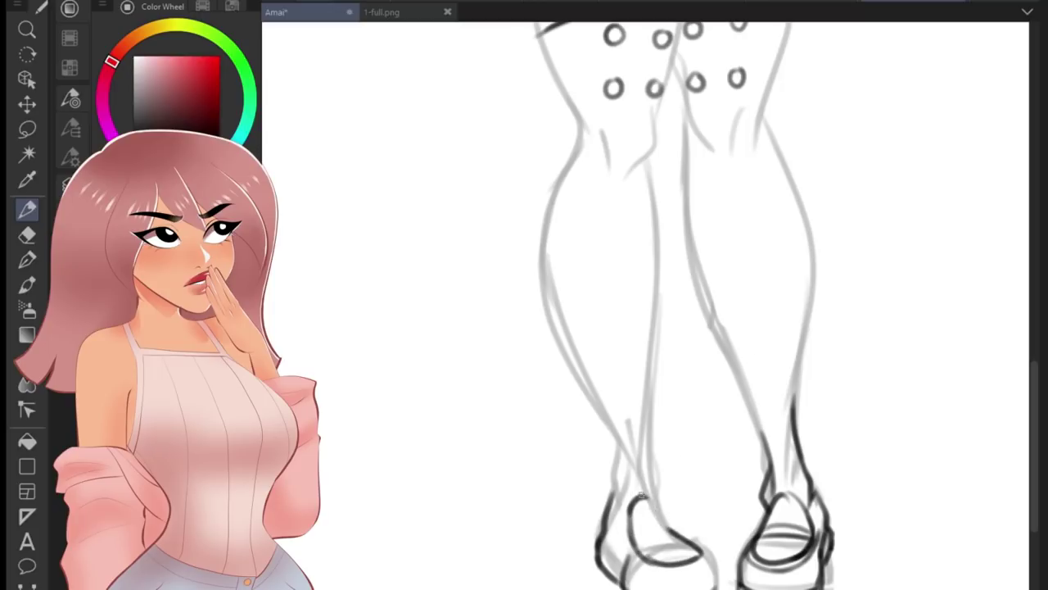
left_click_drag(639, 496, 698, 562)
left_click_drag(632, 516, 668, 543)
left_click_drag(703, 545, 714, 586)
left_click_drag(603, 537, 629, 565)
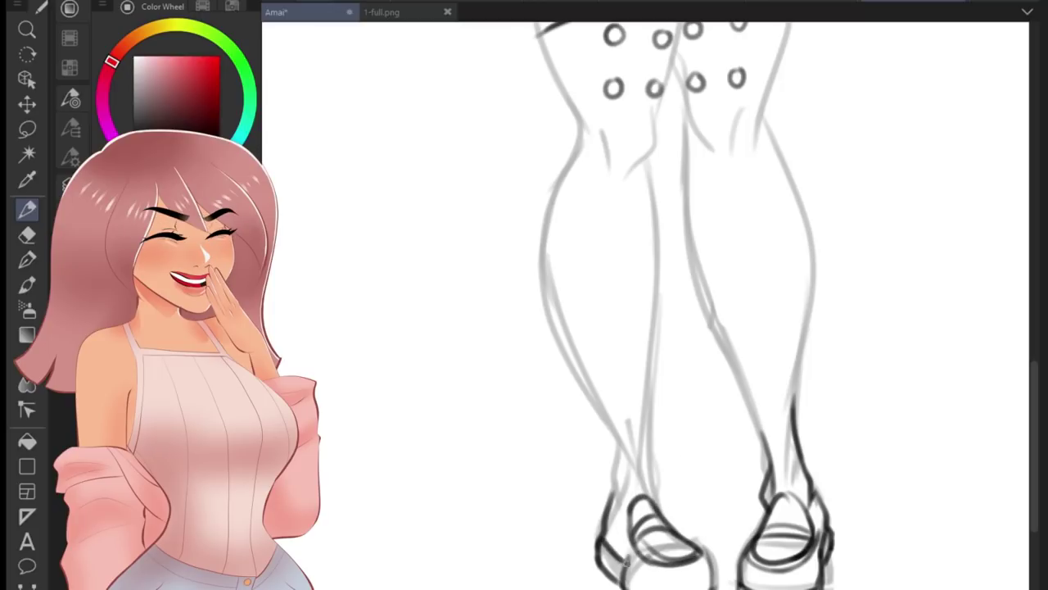
mouse_move(624, 449)
left_mouse_down()
mouse_move(612, 509)
mouse_move(642, 493)
left_mouse_up()
left_click_drag(647, 452, 660, 506)
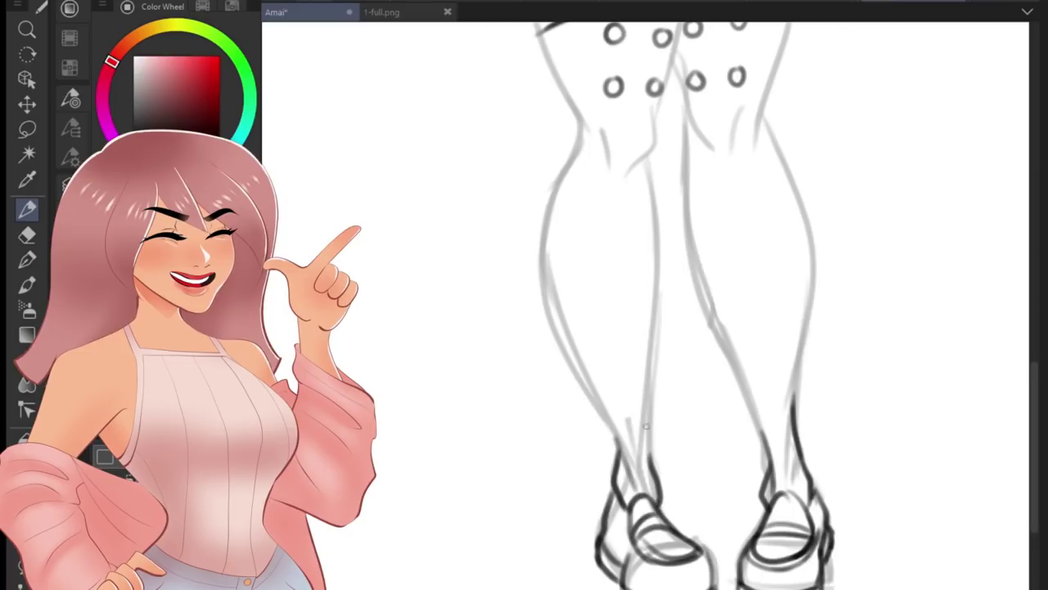
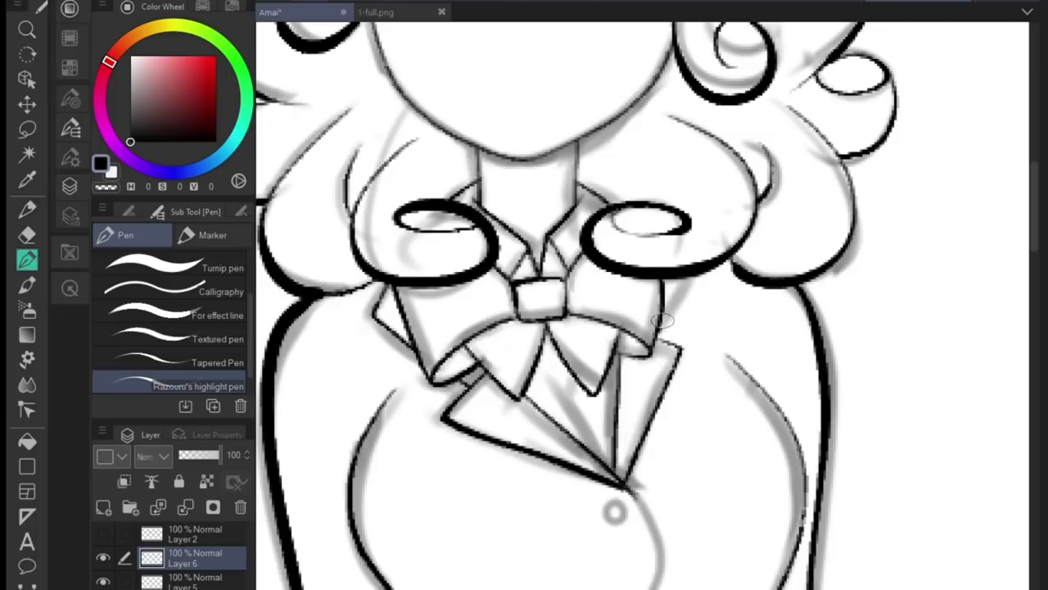
Ink the vest's curved front closing line below the collar and the fold line under the bust.
scroll(659, 328, "down", 3)
scroll(659, 328, "down", 2)
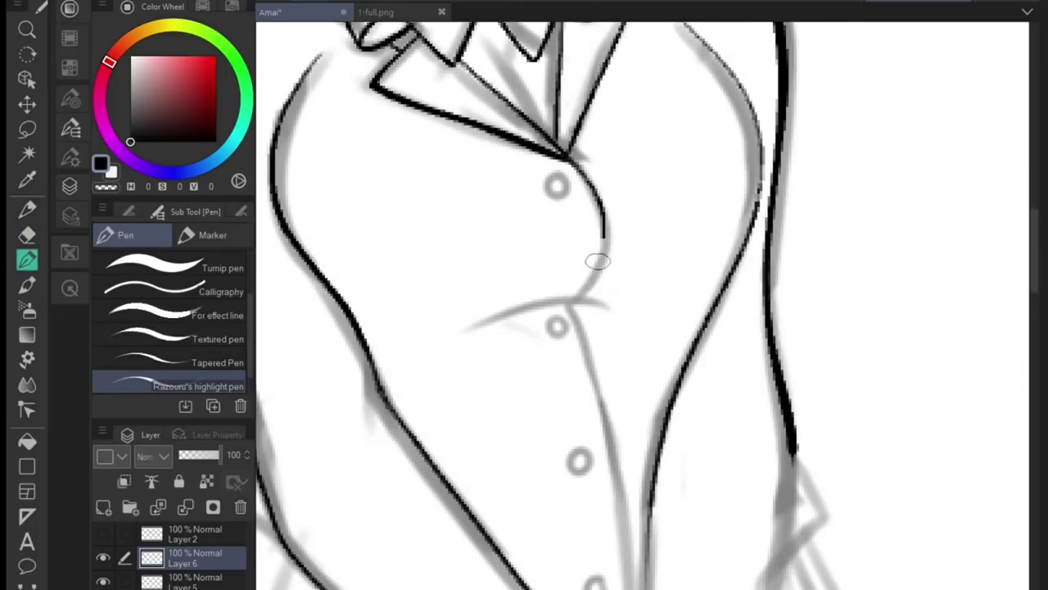
left_click_drag(573, 162, 583, 292)
scroll(643, 305, "down", 5)
scroll(643, 305, "up", 5)
mouse_move(475, 327)
left_mouse_down()
mouse_move(610, 305)
mouse_move(499, 309)
left_mouse_up()
scroll(643, 305, "up", 1)
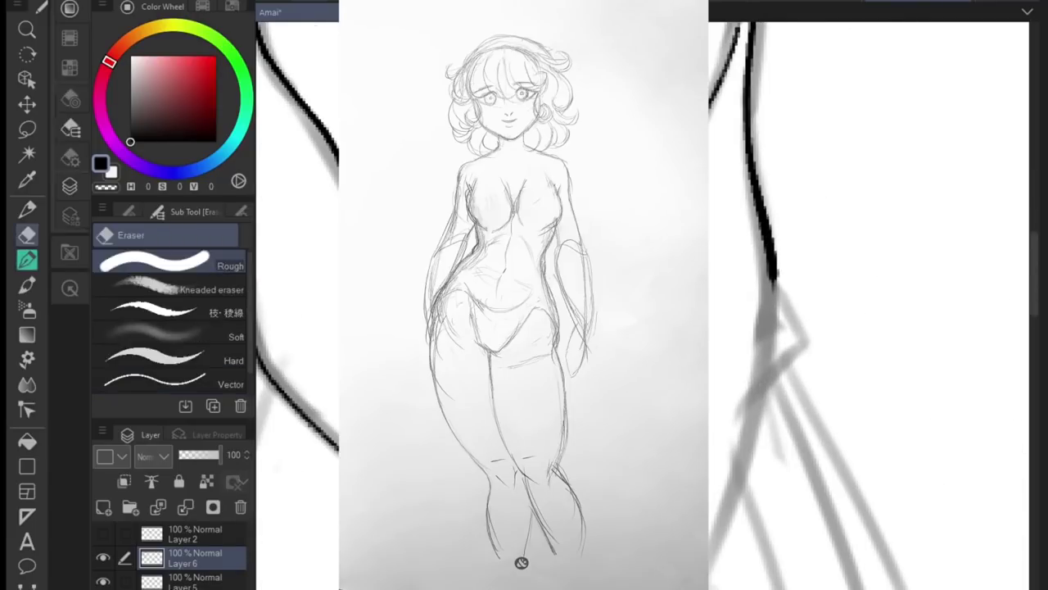
Ink the outer edge of her left forearm down to the cuff and the vest's hem corners at both hips.
scroll(868, 305, "down", 3)
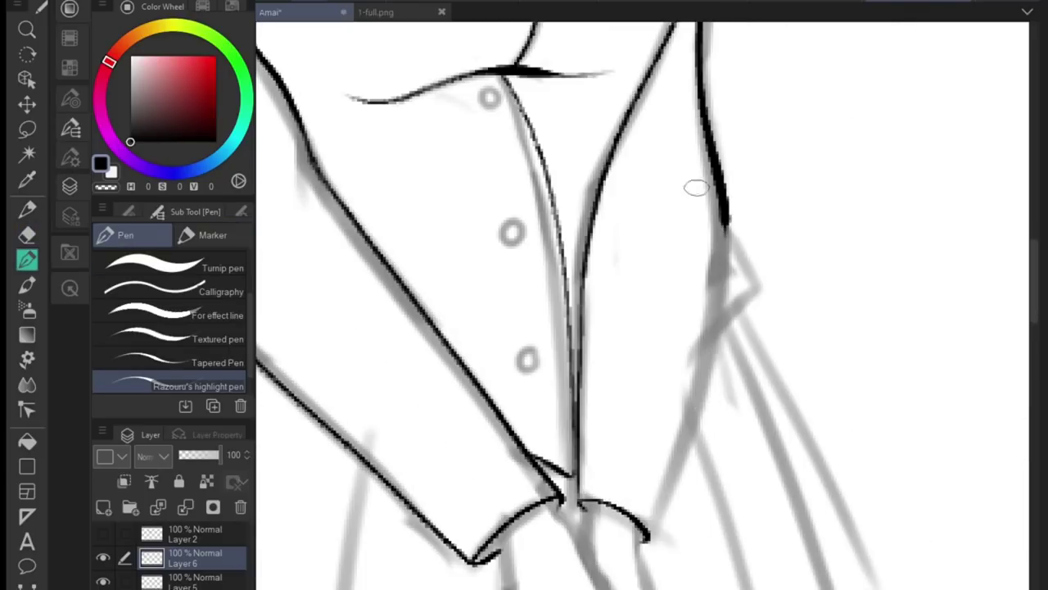
mouse_move(727, 214)
left_mouse_down()
mouse_move(686, 451)
mouse_move(647, 537)
left_mouse_up()
left_click_drag(728, 217, 717, 328)
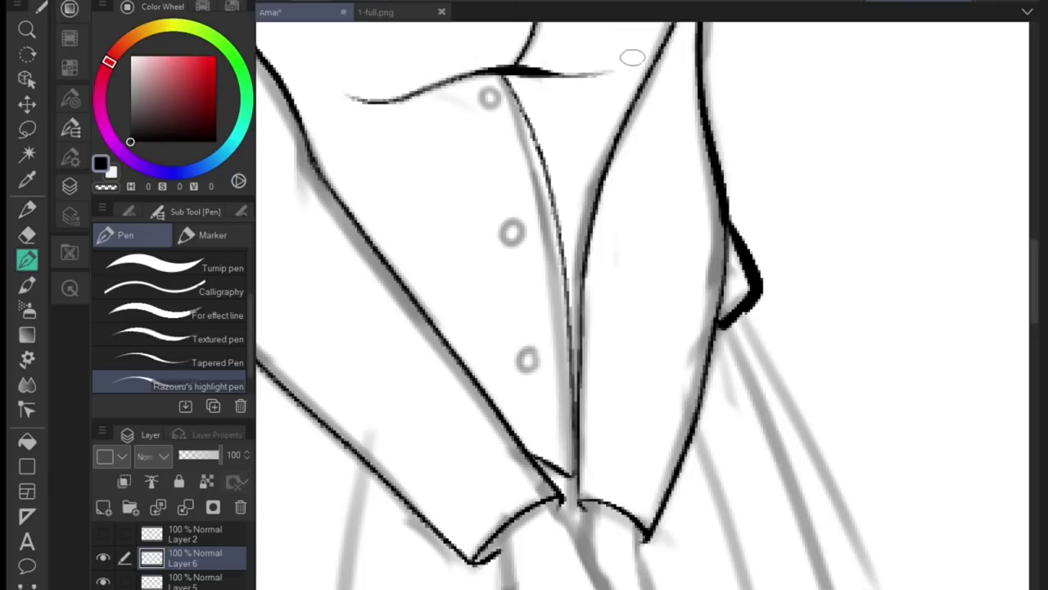
left_click_drag(645, 70, 913, 14)
mouse_move(402, 209)
left_mouse_down()
mouse_move(296, 164)
mouse_move(299, 172)
left_mouse_up()
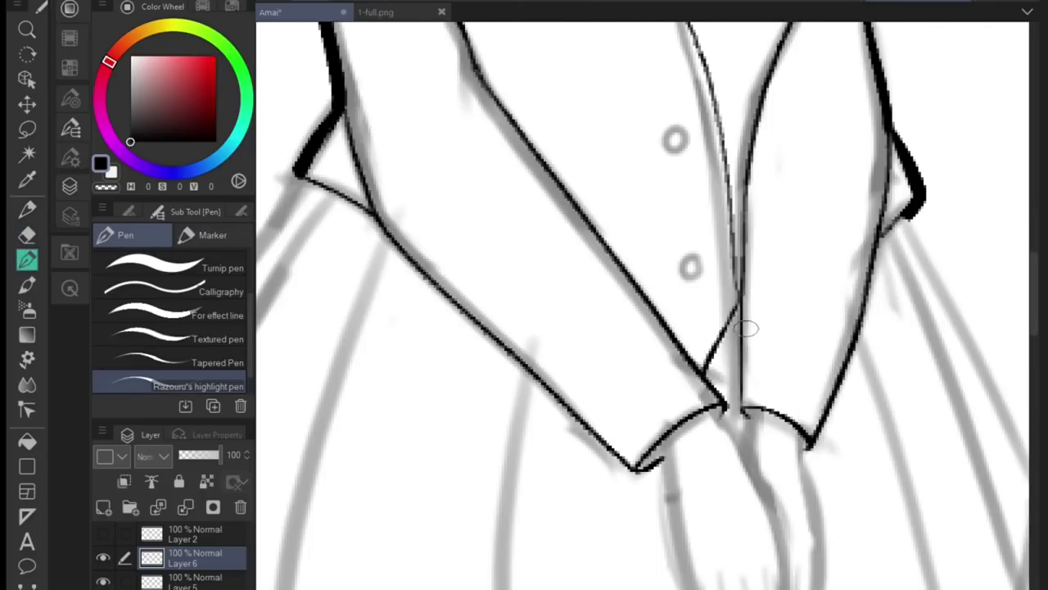
Ink the flared outer edge of the skirt on her right side.
scroll(705, 372, "down", 4)
scroll(618, 192, "up", 2)
mouse_move(618, 190)
left_mouse_down()
mouse_move(544, 280)
mouse_move(496, 455)
left_mouse_up()
key("ctrl+z")
left_click_drag(616, 192, 495, 451)
left_click_drag(495, 450, 458, 104)
Ink the outer contour of her right leg from the thigh past the knee and calf to the shoe's heel.
scroll(537, 338, "down", 3)
left_click_drag(461, 199, 527, 432)
scroll(507, 109, "up", 3)
left_click_drag(569, 54, 491, 492)
scroll(491, 492, "down", 3)
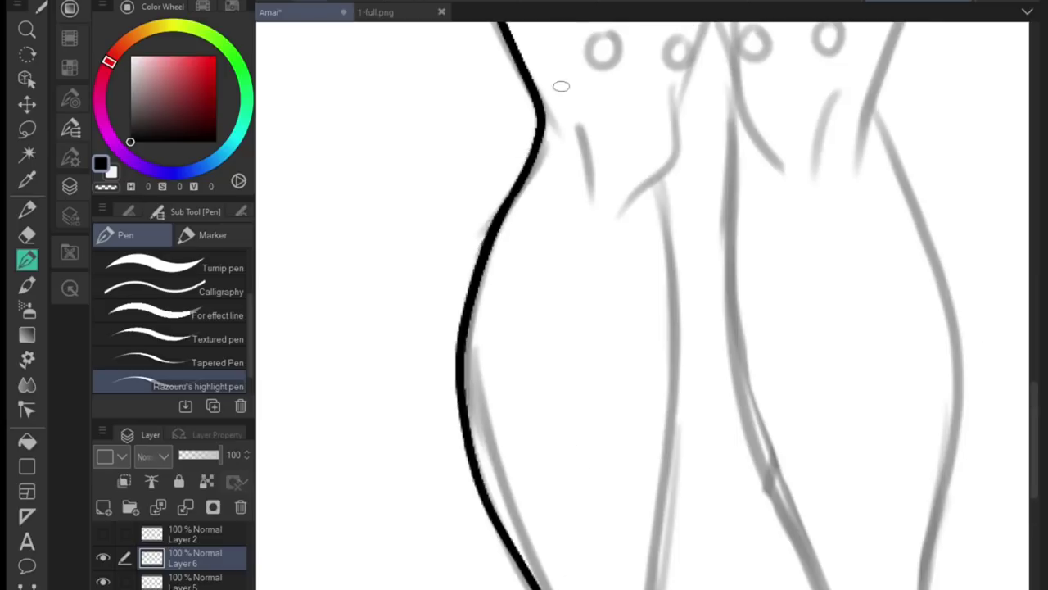
left_click_drag(574, 565, 573, 33)
scroll(606, 407, "up", 3)
left_click_drag(571, 516, 606, 583)
scroll(524, 487, "down", 2)
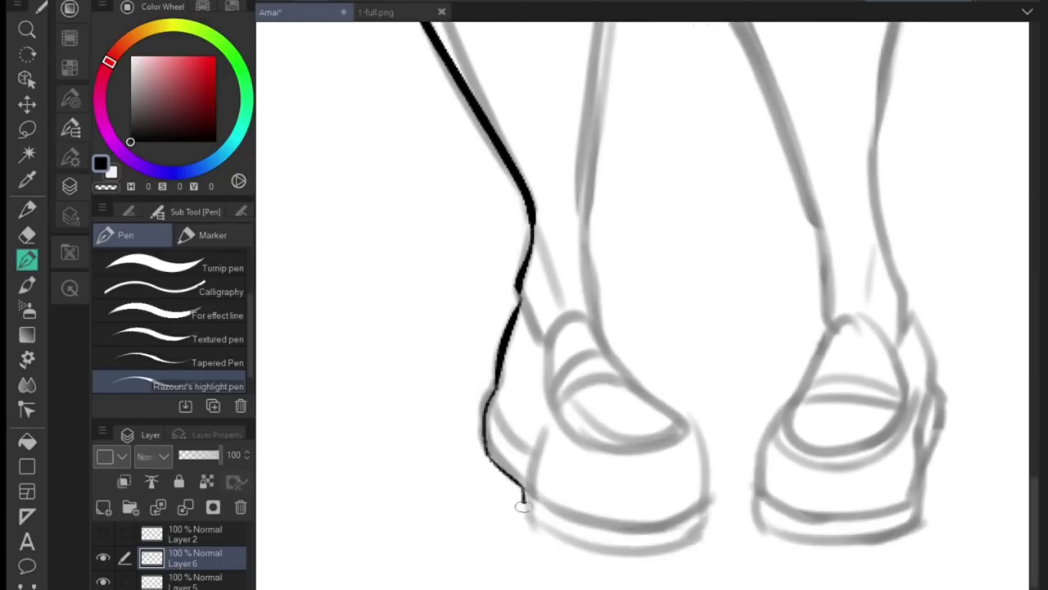
Ink the right shoe's lower outline, her right inner thigh and the short crease lines at the knee.
left_click_drag(706, 501, 628, 444)
left_click_drag(573, 122, 573, 491)
left_click_drag(573, 246, 534, 401)
scroll(529, 412, "down", 4)
left_click_drag(567, 275, 548, 354)
scroll(524, 411, "down", 5)
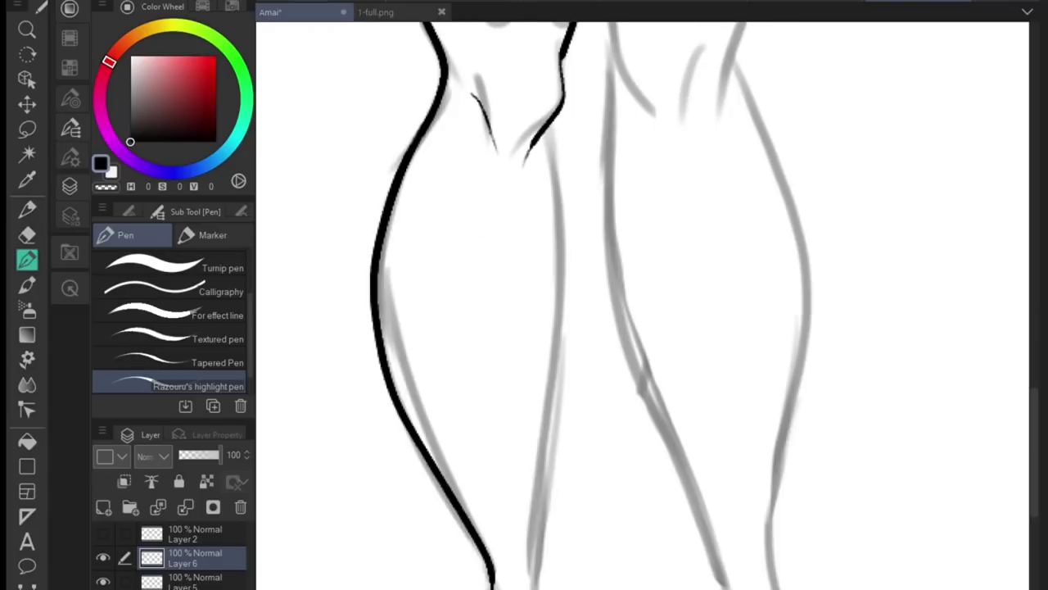
Ink the inner contour of her right lower leg from the knee down to the shoe.
left_click_drag(547, 127, 557, 584)
key("ctrl+z")
mouse_move(542, 108)
left_mouse_down()
mouse_move(555, 211)
mouse_move(557, 584)
left_mouse_up()
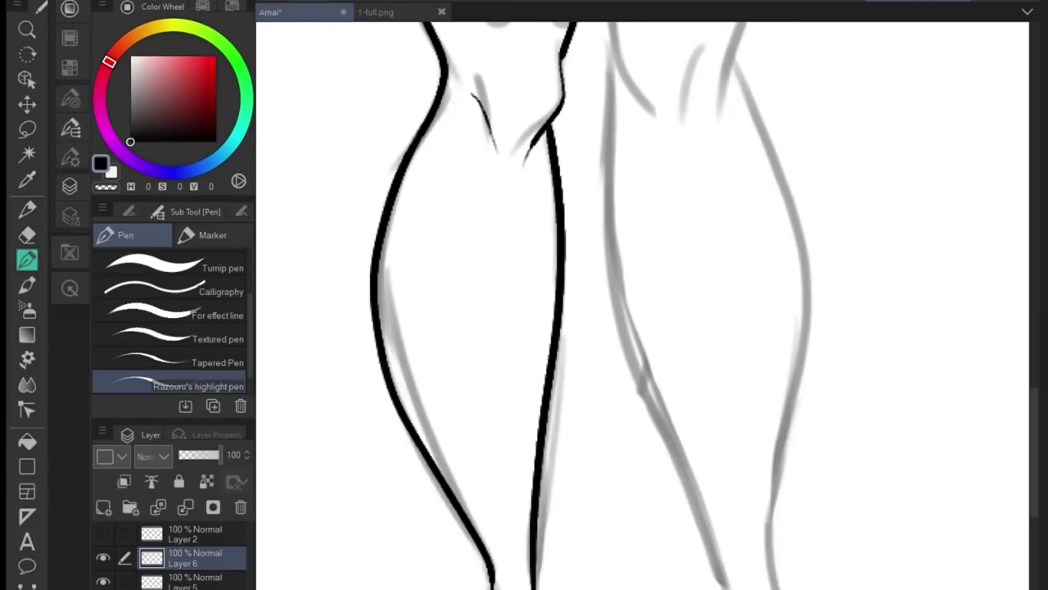
scroll(557, 491, "up", 5)
scroll(560, 307, "down", 5)
scroll(560, 308, "down", 1)
Ink the inner contour of her left lower leg from the knee down to the shoe opening.
left_click_drag(483, 78, 581, 585)
scroll(573, 491, "down", 3)
scroll(574, 410, "up", 3)
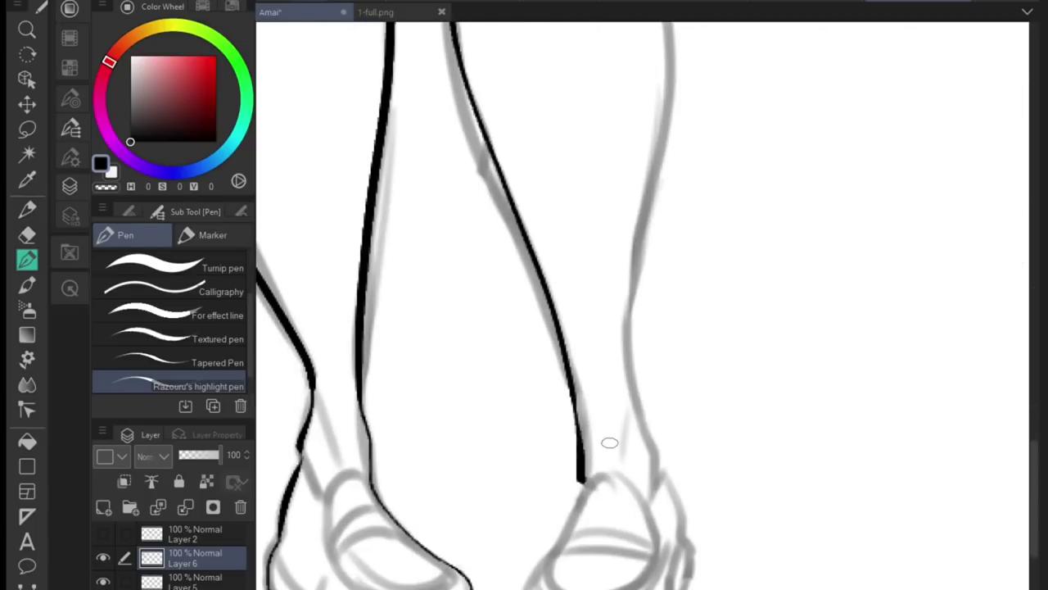
scroll(609, 442, "down", 3)
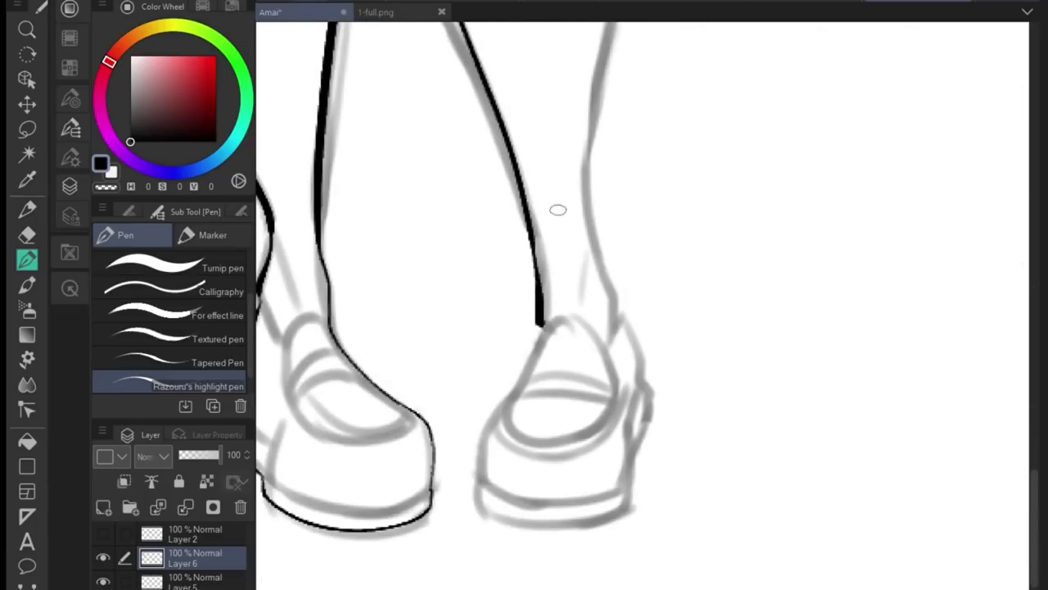
Ink the outer outline of her left shoe and the upper sole edges of both shoes.
left_click_drag(565, 321, 492, 442)
scroll(532, 368, "left", 3)
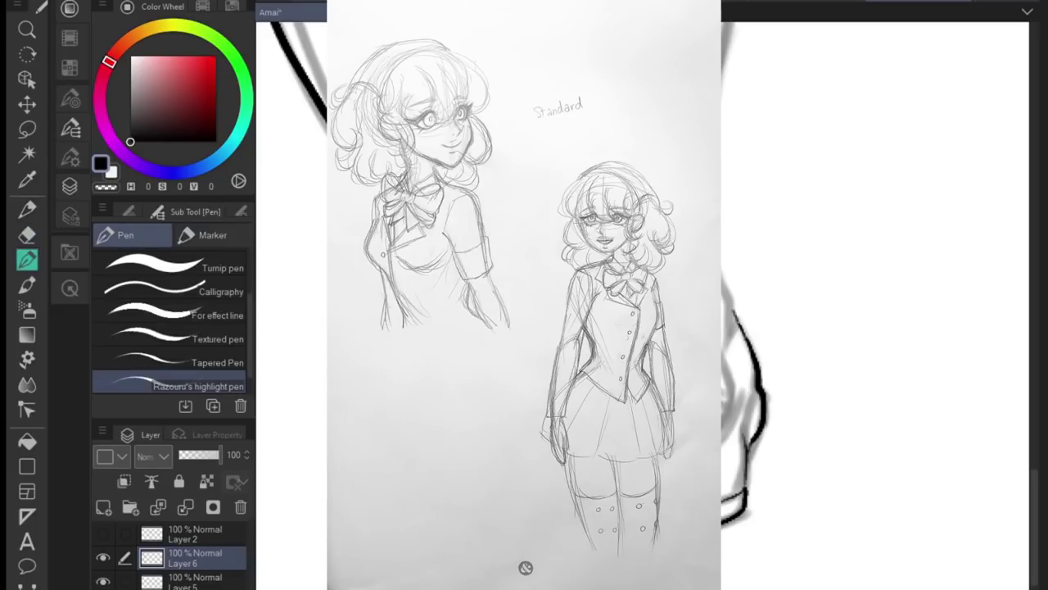
left_click_drag(378, 483, 494, 516)
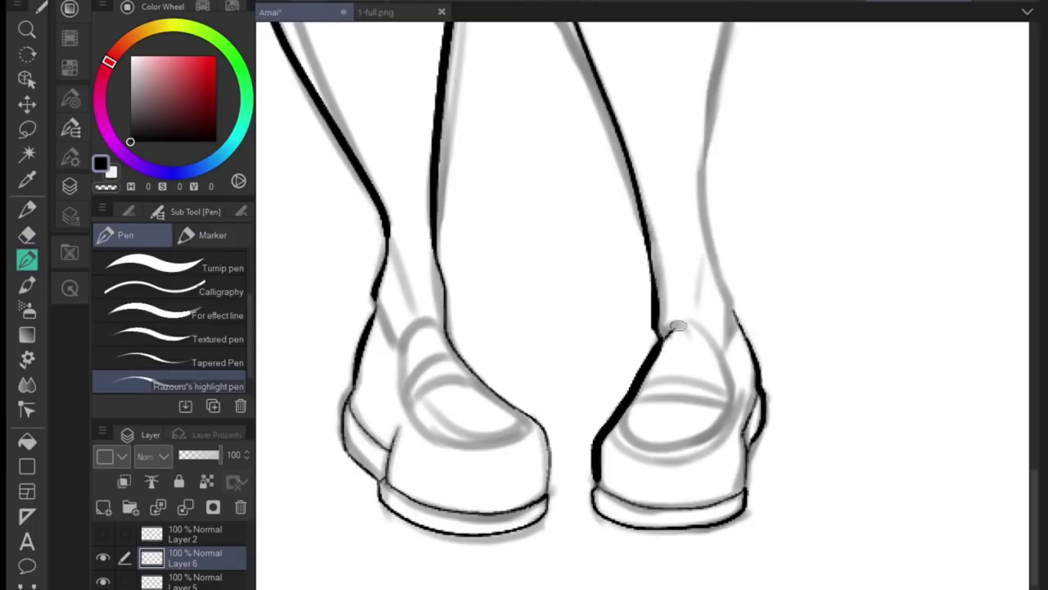
Ink the foot openings of both shoes above the instep panels.
left_click_drag(661, 337, 719, 352)
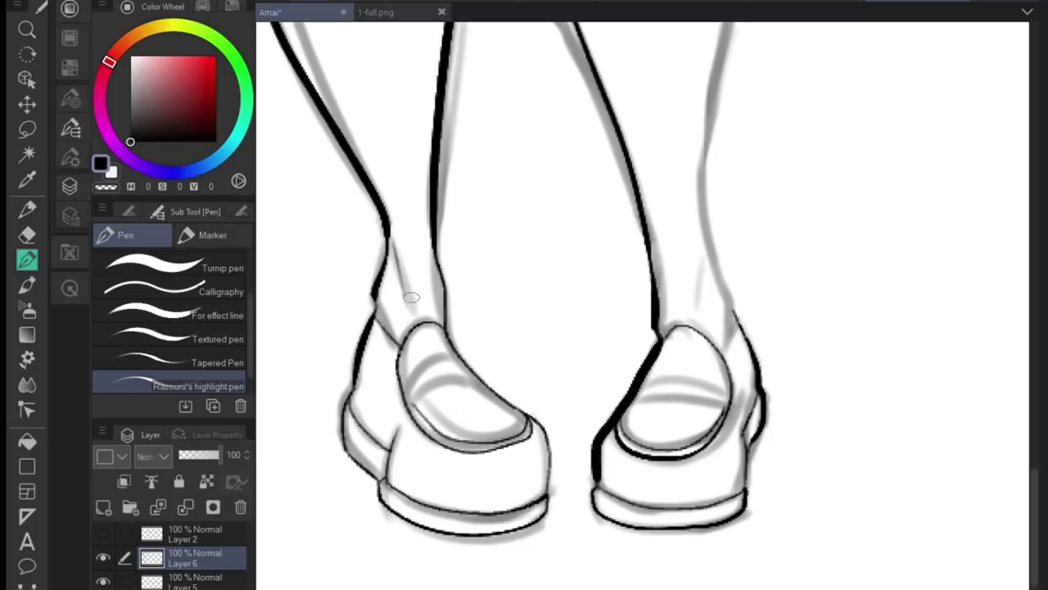
scroll(732, 468, "up", 3)
left_click_drag(519, 324, 725, 338)
Ink the outer curve of the three-quarter head's bangs and the far face contour from the bangs down to the chin.
scroll(617, 277, "down", 5)
scroll(617, 277, "up", 5)
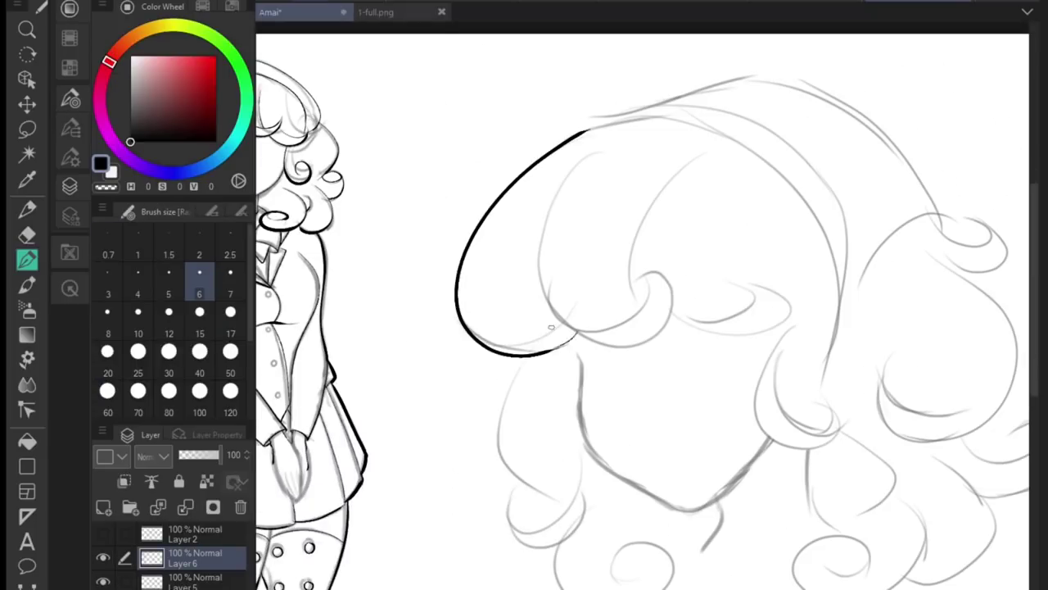
left_click_drag(442, 225, 479, 446)
left_click_drag(397, 417, 692, 507)
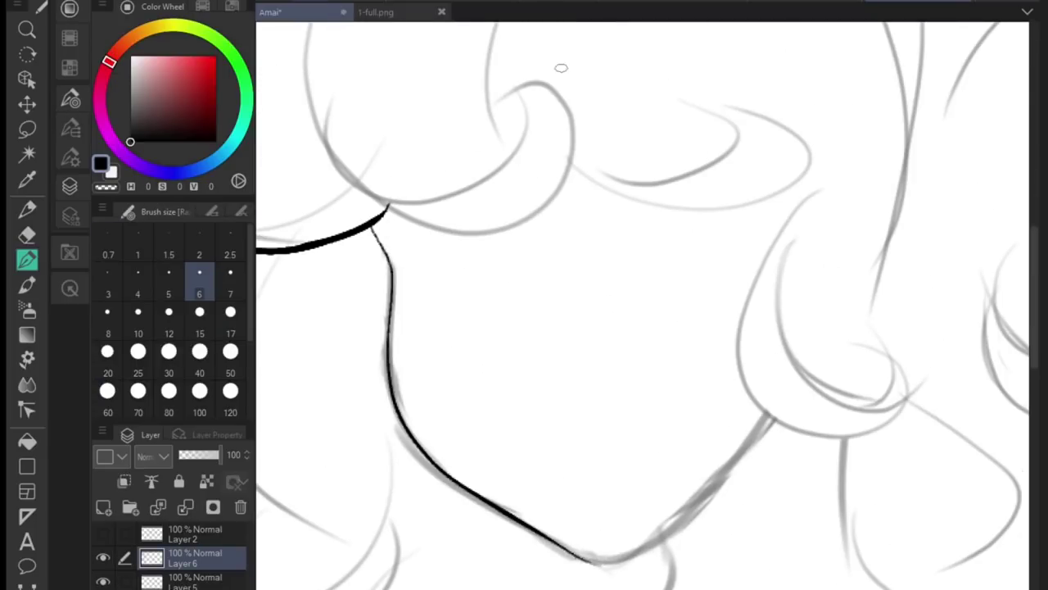
Ink the three-quarter head's chin, the jawline up to the cheek curl and the front line of the neck.
mouse_move(573, 557)
left_mouse_down()
mouse_move(770, 410)
mouse_move(646, 547)
left_mouse_up()
key("ctrl+z")
left_click_drag(598, 573, 608, 465)
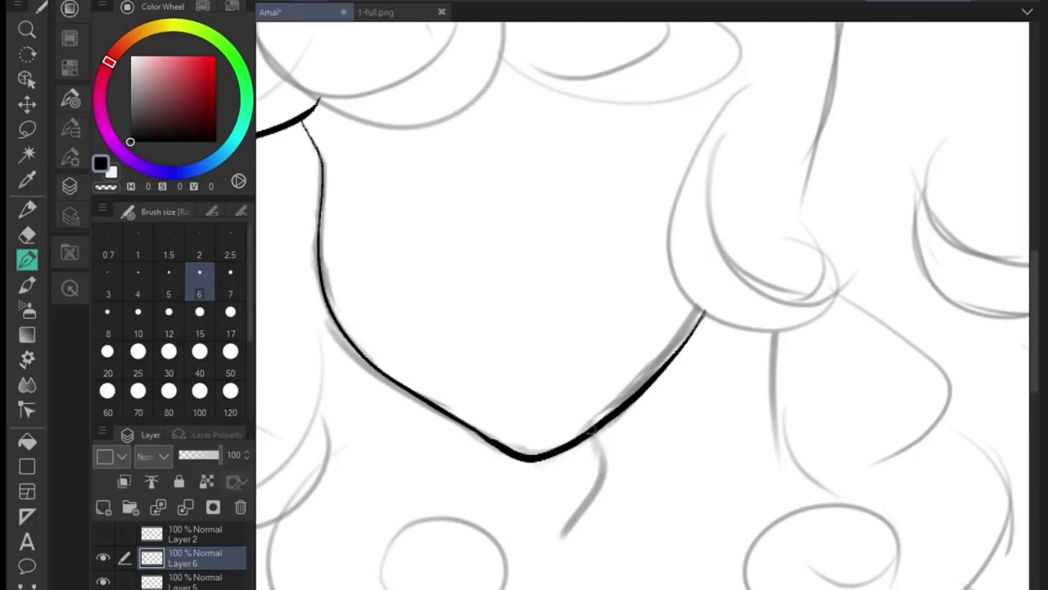
mouse_move(588, 431)
left_mouse_down()
mouse_move(543, 103)
mouse_move(479, 432)
left_mouse_up()
Ink the inner strands of the three-quarter head's bangs and the hooked curl tips along their lower edge.
left_click_drag(620, 340, 690, 409)
left_click_drag(807, 363, 877, 434)
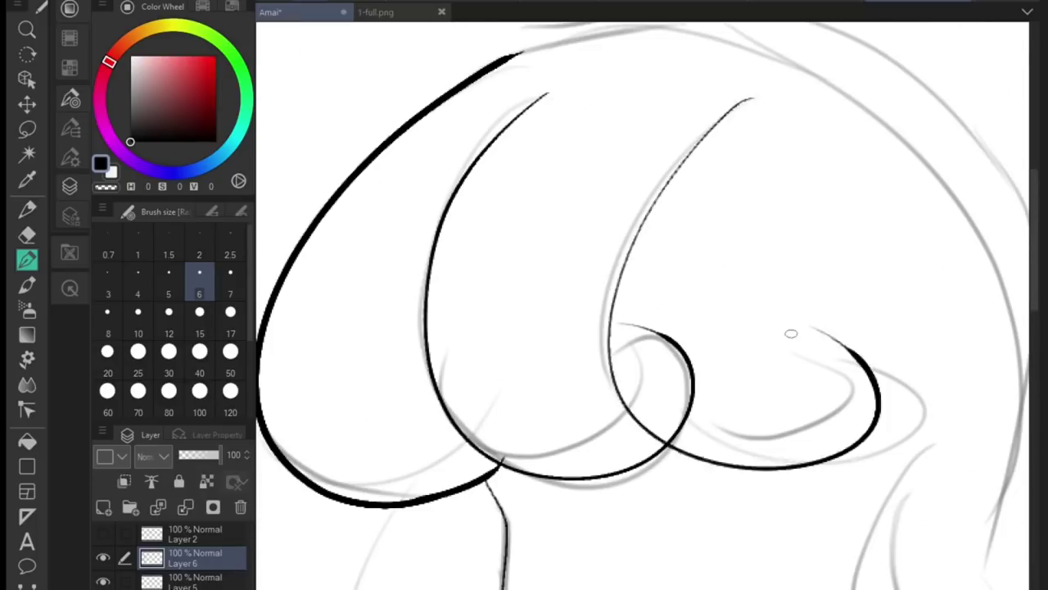
scroll(824, 330, "down", 2)
scroll(647, 327, "down", 1)
left_click_drag(573, 328, 701, 338)
scroll(688, 344, "up", 3)
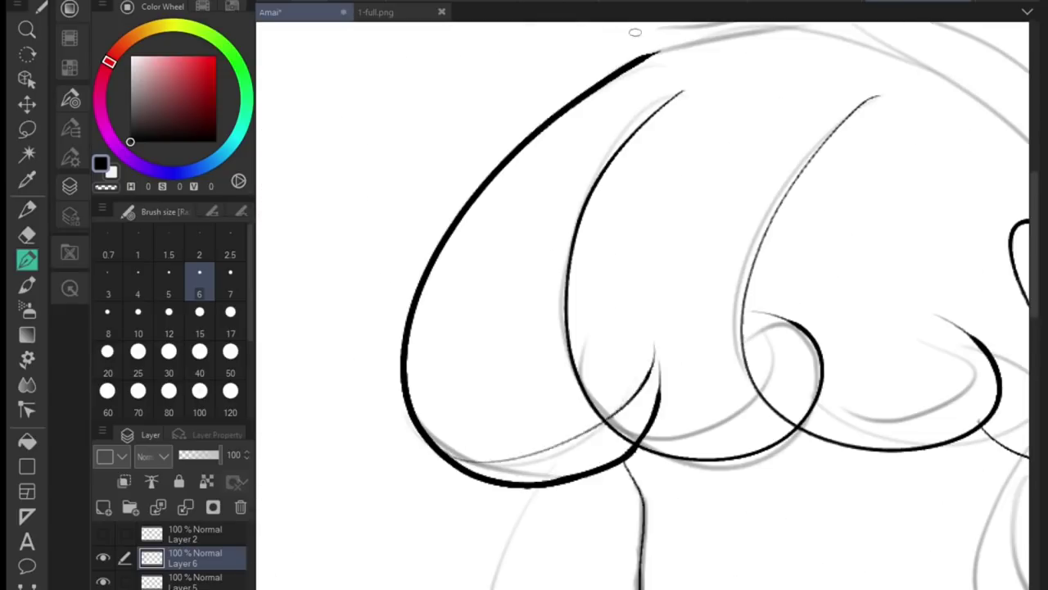
Add the inner edges of the bang curls, erase their overlapping lines and ink the strand beside the temple.
scroll(796, 311, "down", 3)
scroll(811, 287, "up", 5)
key("e")
scroll(901, 402, "down", 5)
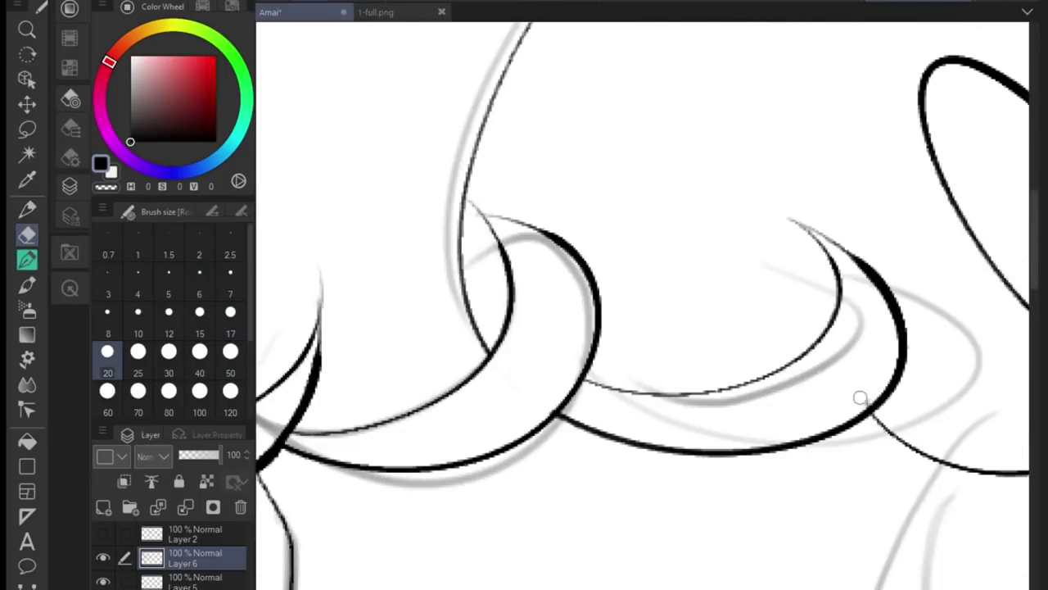
scroll(867, 348, "up", 3)
key("p")
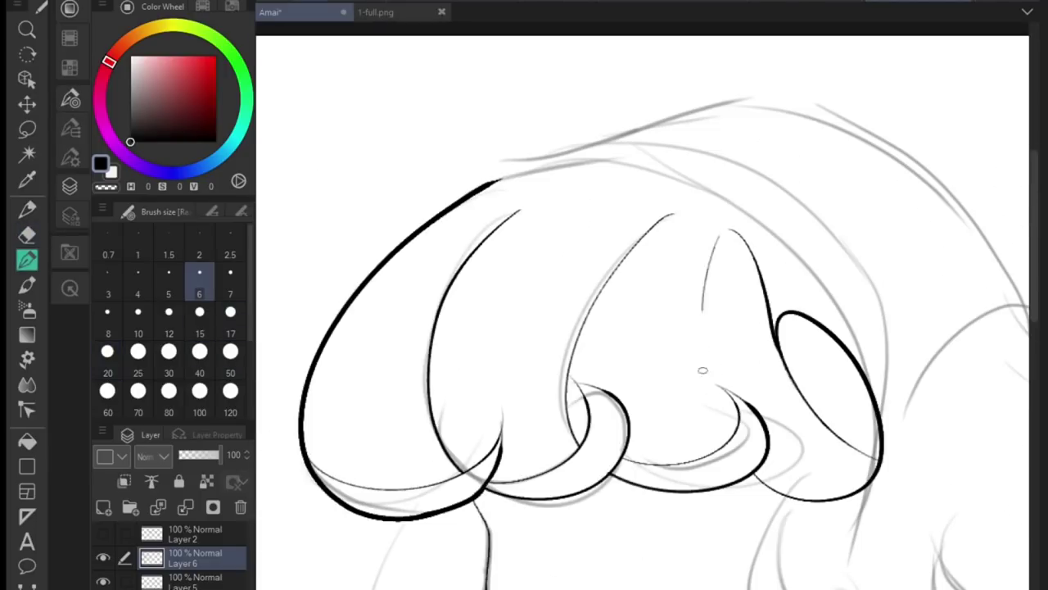
scroll(647, 304, "down", 1)
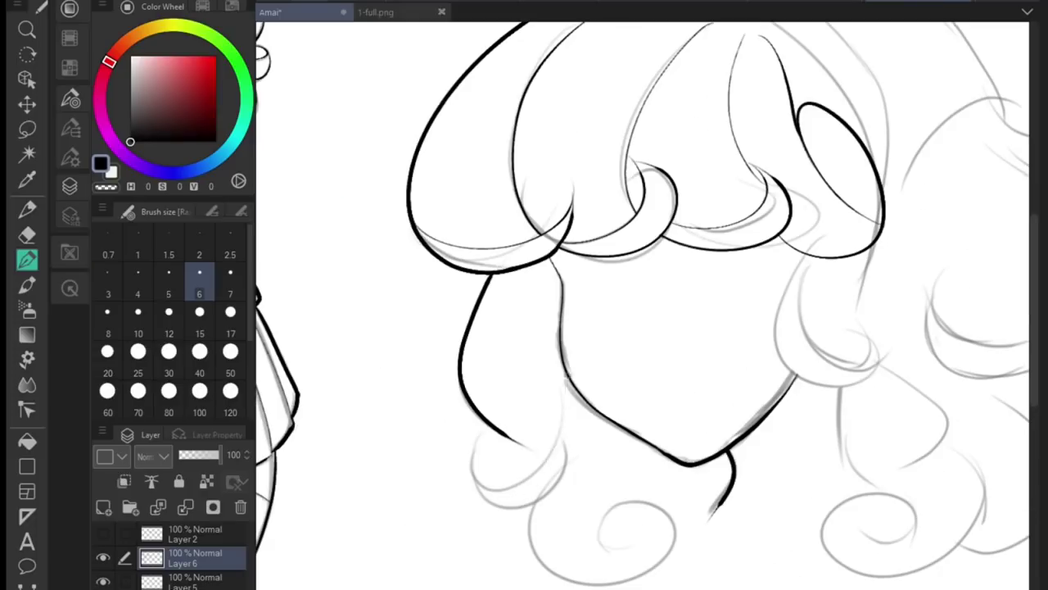
Ink the far-side hair lock below the bangs with the small curl at its tip.
left_click_drag(568, 375, 491, 488)
scroll(524, 459, "down", 3)
scroll(585, 338, "up", 2)
mouse_move(582, 405)
left_mouse_down()
mouse_move(684, 512)
mouse_move(574, 565)
left_mouse_up()
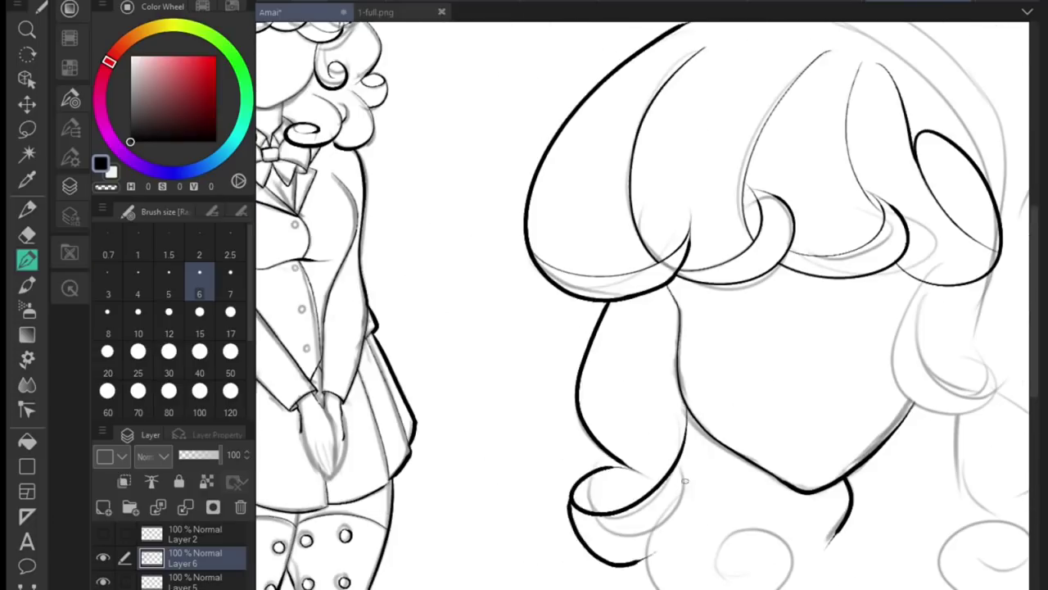
Ink the large lower curl beside the chin on the three-quarter head's far side, including its oval inner loop.
scroll(559, 413, "up", 1)
left_click_drag(518, 418, 660, 485)
key("ctrl+z")
left_click_drag(518, 417, 679, 491)
left_click_drag(577, 475, 672, 483)
left_click_drag(554, 437, 280, 516)
Ink the near-side cheek curl with its inner loop and the back line of the three-quarter head's neck.
left_click_drag(508, 287, 581, 393)
scroll(582, 167, "down", 3)
scroll(541, 240, "up", 3)
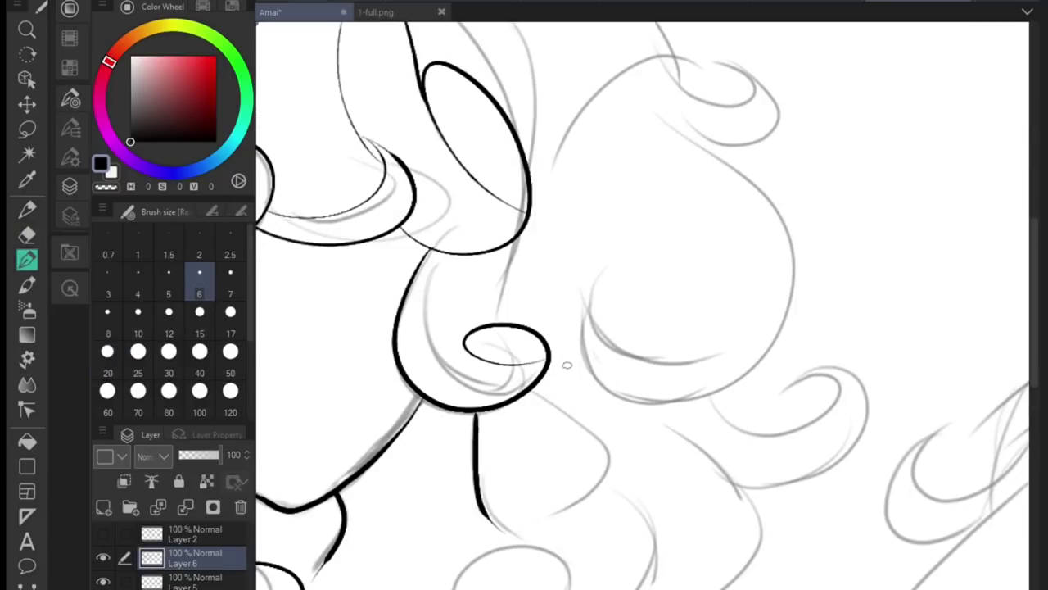
left_click_drag(530, 519, 573, 344)
Ink the headscarf's front band and outer crown on the three-quarter head, plus the hair edge behind it.
scroll(491, 328, "down", 2)
scroll(574, 287, "up", 2)
left_click_drag(585, 437, 696, 288)
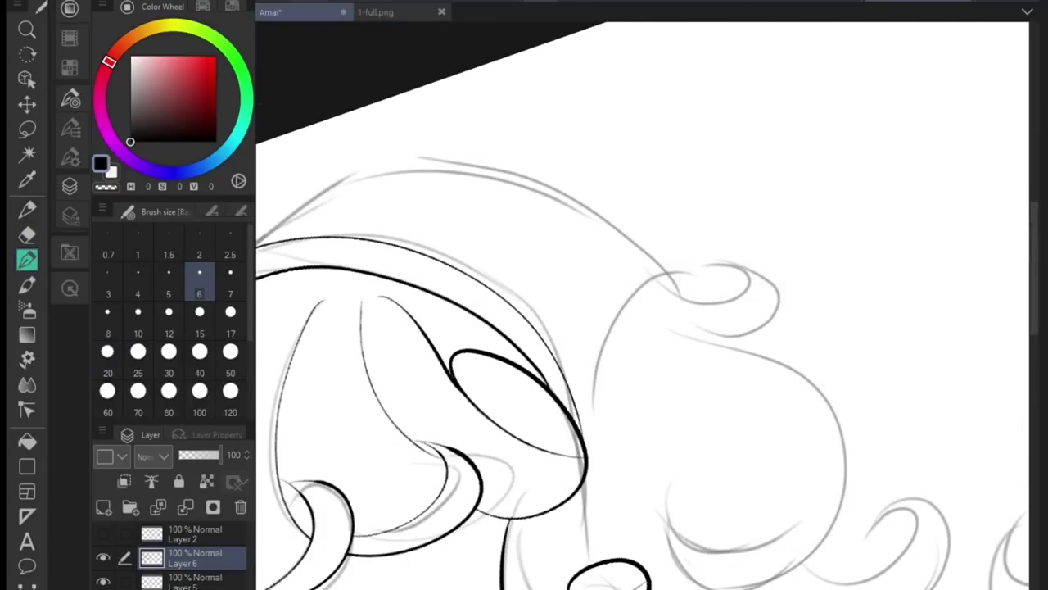
left_click_drag(705, 331, 761, 352)
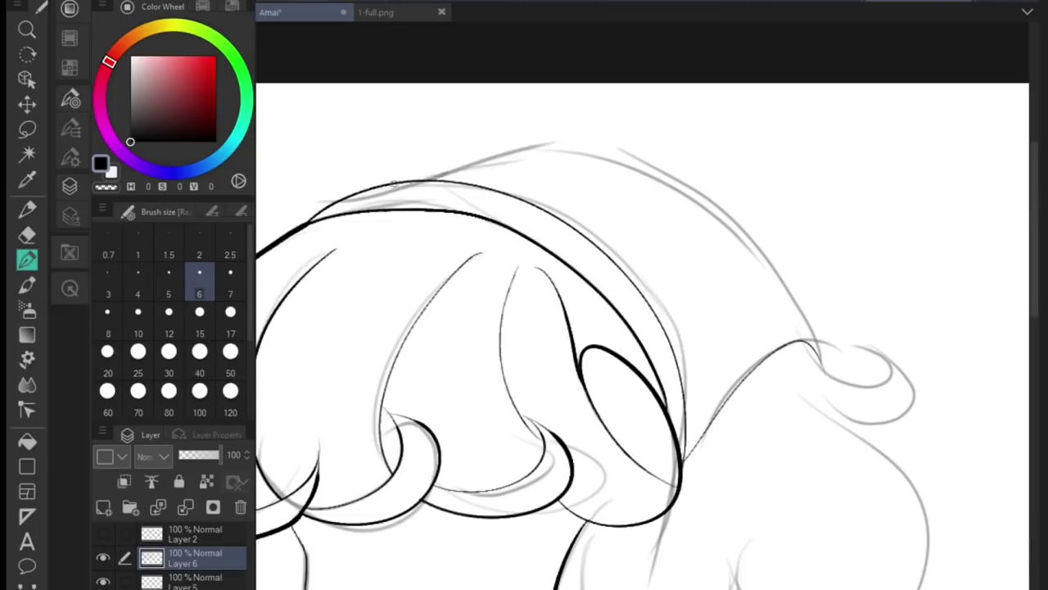
left_click_drag(393, 184, 655, 137)
Ink the large near-side hair mass below the headscarf, with its small upper curl and oval inner loop.
scroll(573, 245, "up", 5)
left_click_drag(574, 246, 512, 350)
key("e")
key("p")
key("ctrl+z")
left_click_drag(567, 377, 696, 394)
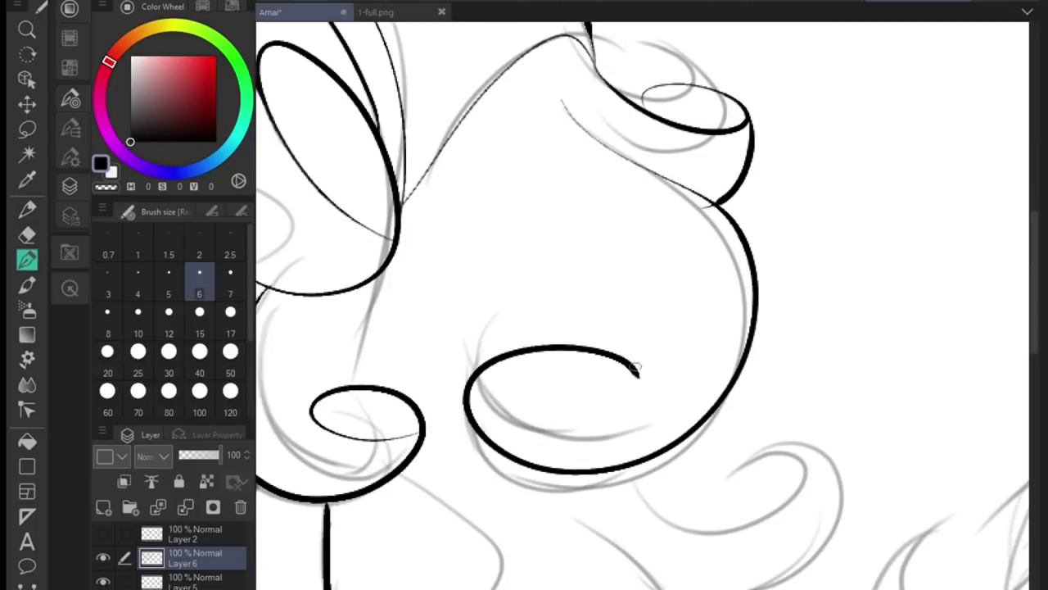
scroll(538, 298, "up", 3)
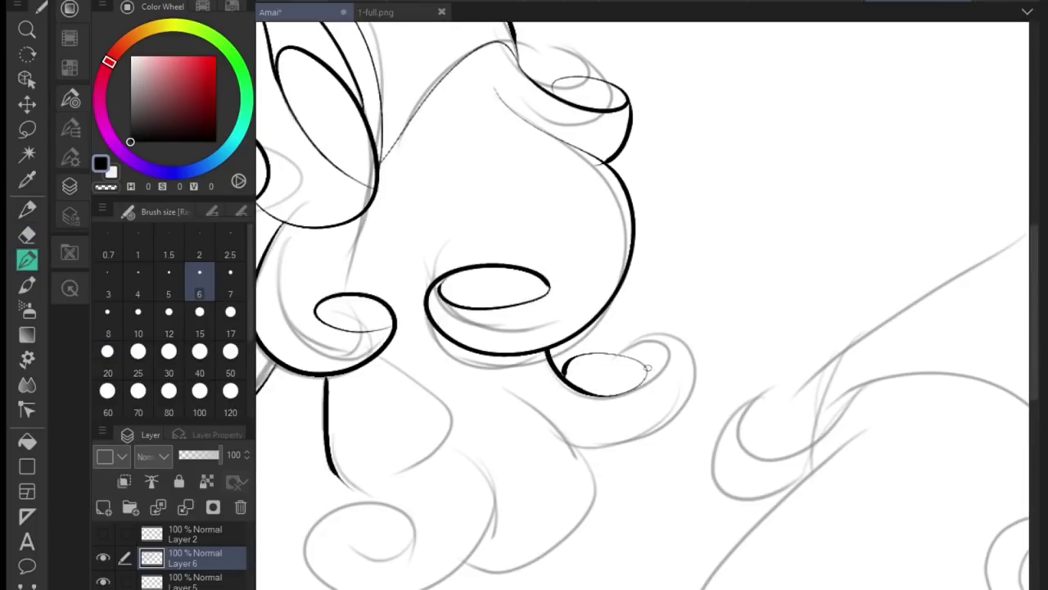
Ink the small outward curl and the lower near-side hair locks ending in a large curl beside the neck.
left_click_drag(462, 379, 634, 346)
left_click_drag(762, 454, 622, 541)
left_click_drag(590, 362, 620, 480)
key("ctrl+z")
left_click_drag(580, 358, 524, 512)
left_click_drag(573, 328, 656, 197)
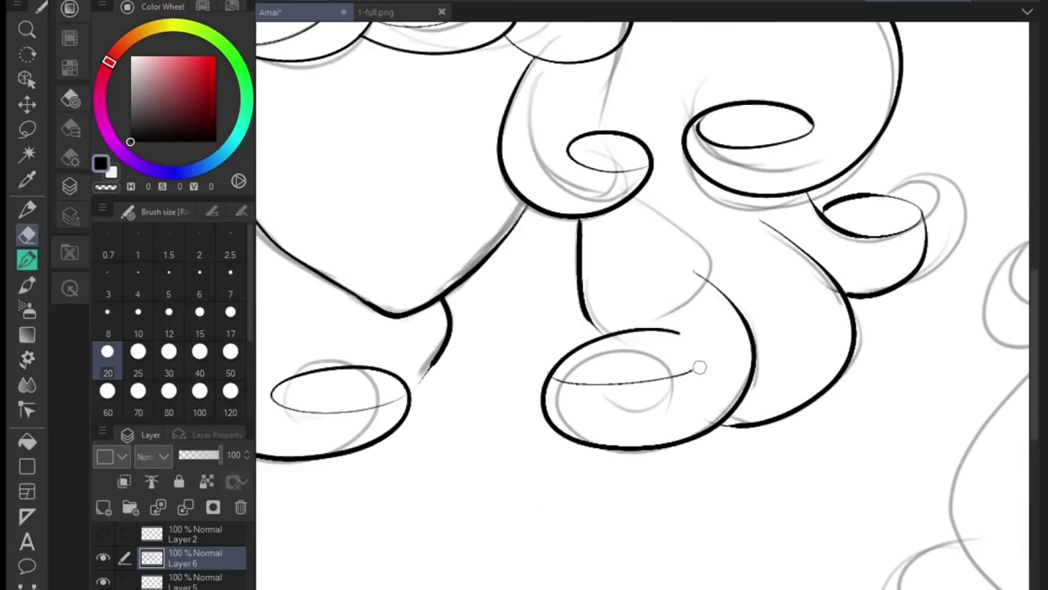
Undo the last strokes in the lower near-side curls and redraw the outer lock and inner loop.
key("ctrl+z")
left_click_drag(706, 274, 706, 368)
key("ctrl+z")
key("ctrl+z")
left_click_drag(827, 220, 729, 426)
left_click_drag(705, 361, 573, 385)
Ink the profile head's bangs with their outer curve and overlapping curled tips.
scroll(667, 433, "down", 3)
scroll(704, 246, "up", 3)
left_click_drag(704, 180, 824, 326)
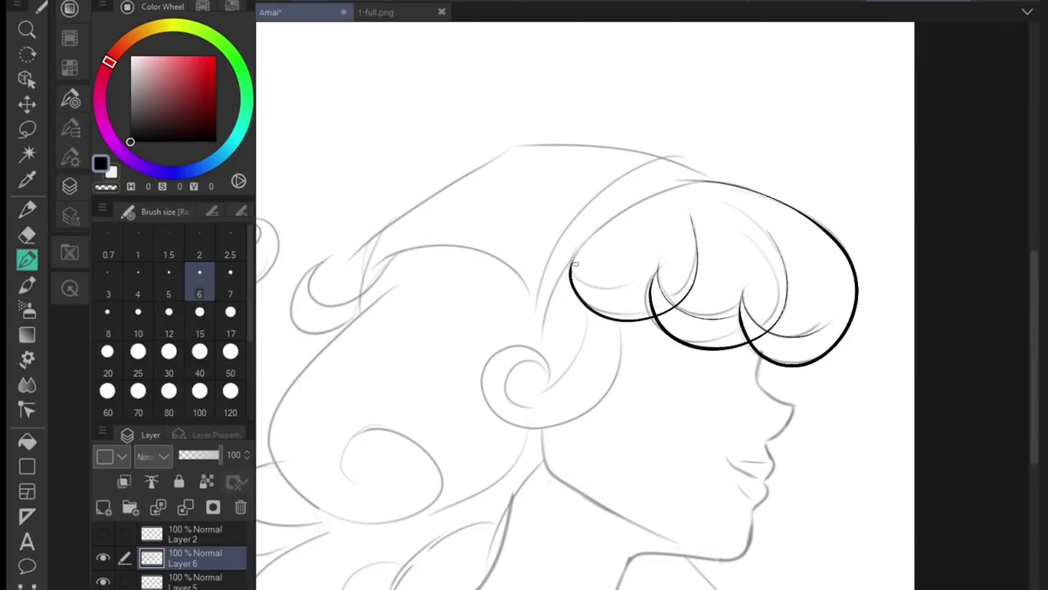
Ink the profile head's cheek curl and the face contour over the brow, nose, lips and chin.
left_click_drag(617, 316, 528, 383)
scroll(733, 288, "up", 2)
left_click_drag(787, 237, 813, 427)
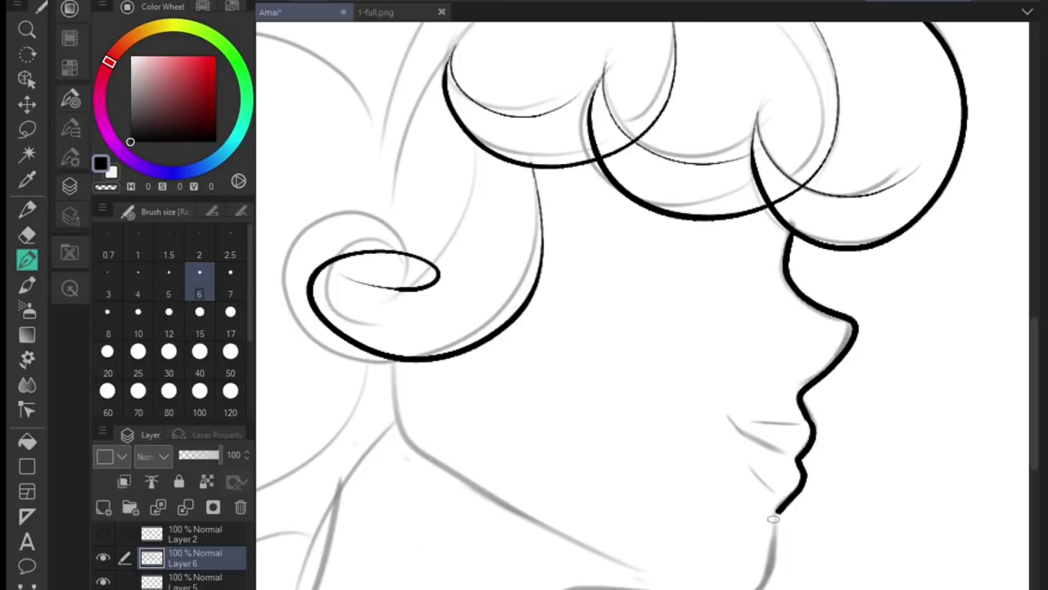
left_click_drag(793, 492, 736, 429)
left_click_drag(749, 392, 723, 450)
Ink the profile head's headscarf and the large hair mass behind it with its inner loop.
mouse_move(747, 394)
left_mouse_down()
mouse_move(497, 534)
mouse_move(603, 292)
left_mouse_up()
left_click_drag(451, 109, 521, 213)
left_click_drag(741, 417, 525, 211)
left_click_drag(528, 158, 692, 162)
left_click_drag(668, 263, 491, 536)
left_click_drag(491, 536, 539, 463)
Ink the profile head's lower back curls, the neck lines and the curl beneath the chin.
left_click_drag(632, 352, 554, 462)
left_click_drag(574, 82, 484, 574)
mouse_move(860, 213)
left_mouse_down()
mouse_move(860, 156)
mouse_move(956, 155)
mouse_move(1043, 198)
left_mouse_up()
mouse_move(924, 246)
left_mouse_down()
mouse_move(924, 344)
mouse_move(924, 147)
mouse_move(923, 205)
left_mouse_up()
mouse_move(491, 365)
left_mouse_down()
mouse_move(503, 271)
mouse_move(344, 311)
mouse_move(131, 278)
left_mouse_up()
scroll(577, 441, "down", 2)
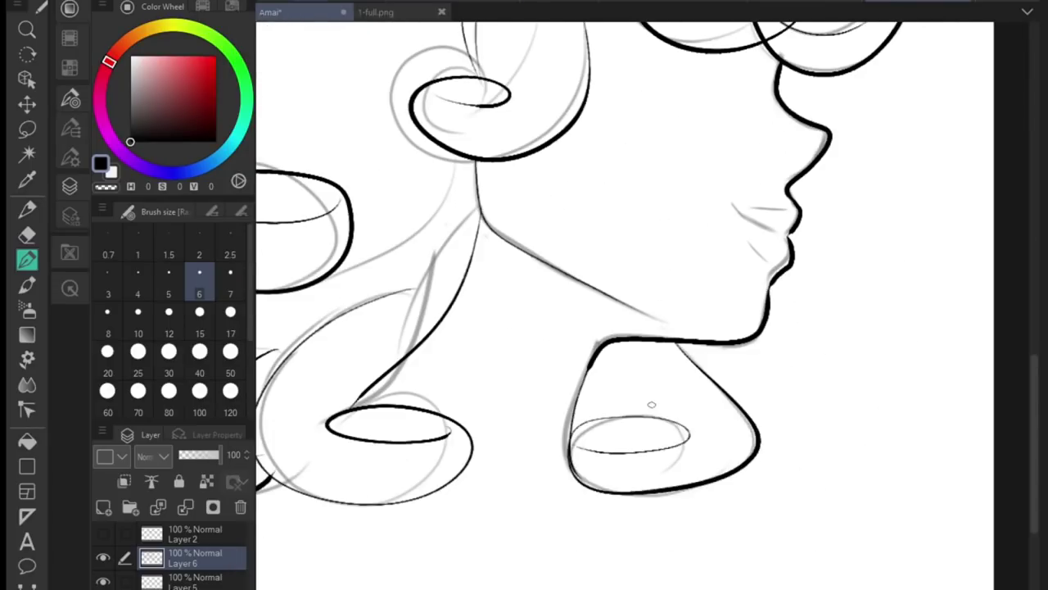
Erase the overlapping line ends around the profile head's back curl and headscarf edge.
scroll(651, 402, "up", 2)
scroll(865, 480, "down", 5)
scroll(547, 411, "up", 6)
key("e")
scroll(557, 234, "down", 3)
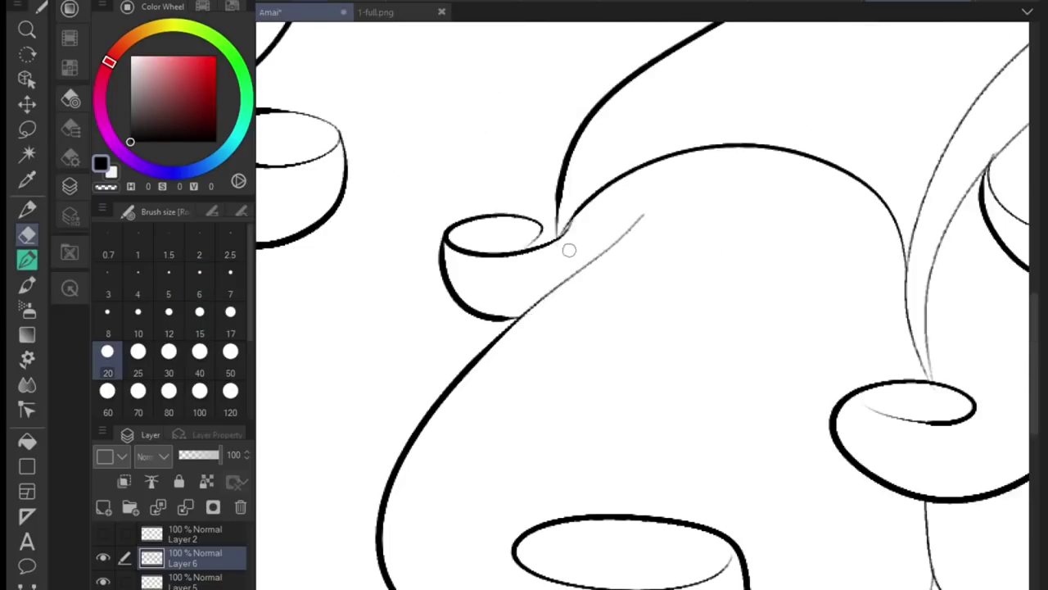
scroll(644, 276, "up", 3)
scroll(829, 325, "down", 3)
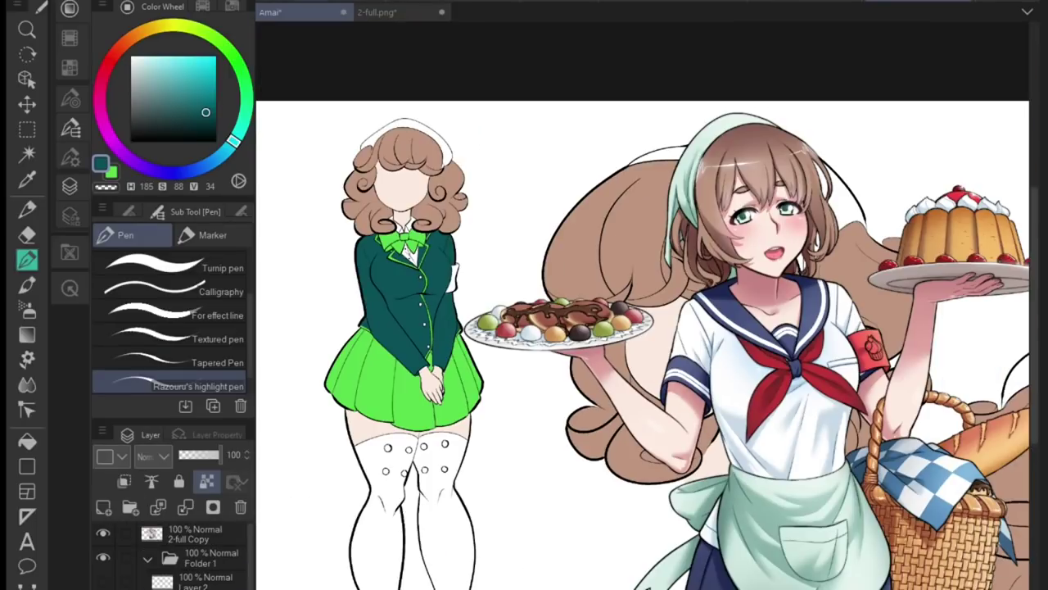
Warp the green checkered pattern with a mesh transformation so it follows the skirt, and apply it.
key("i")
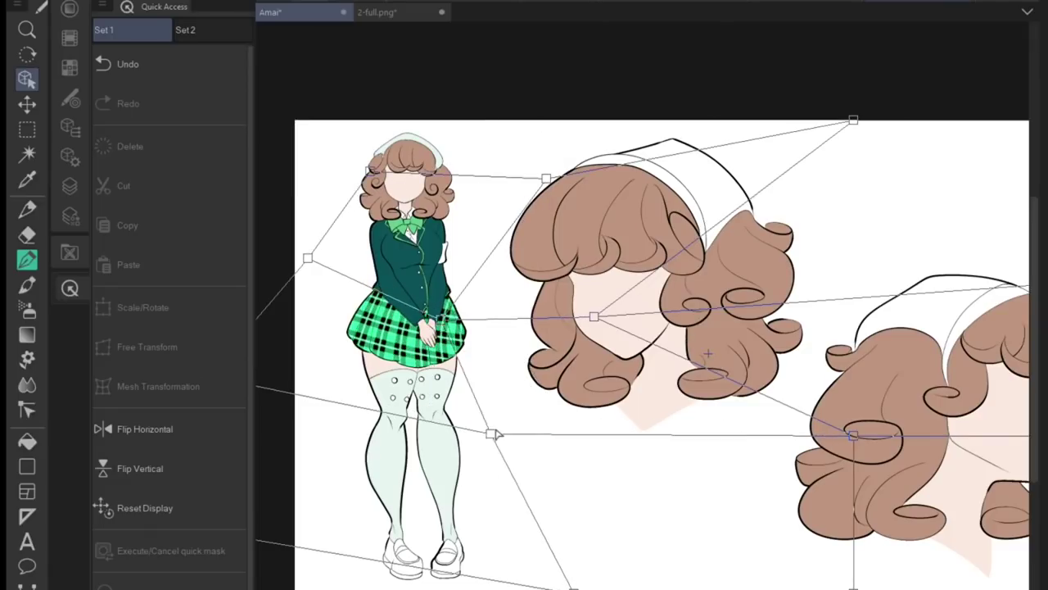
key("ctrl+minus")
left_click_drag(326, 259, 286, 251)
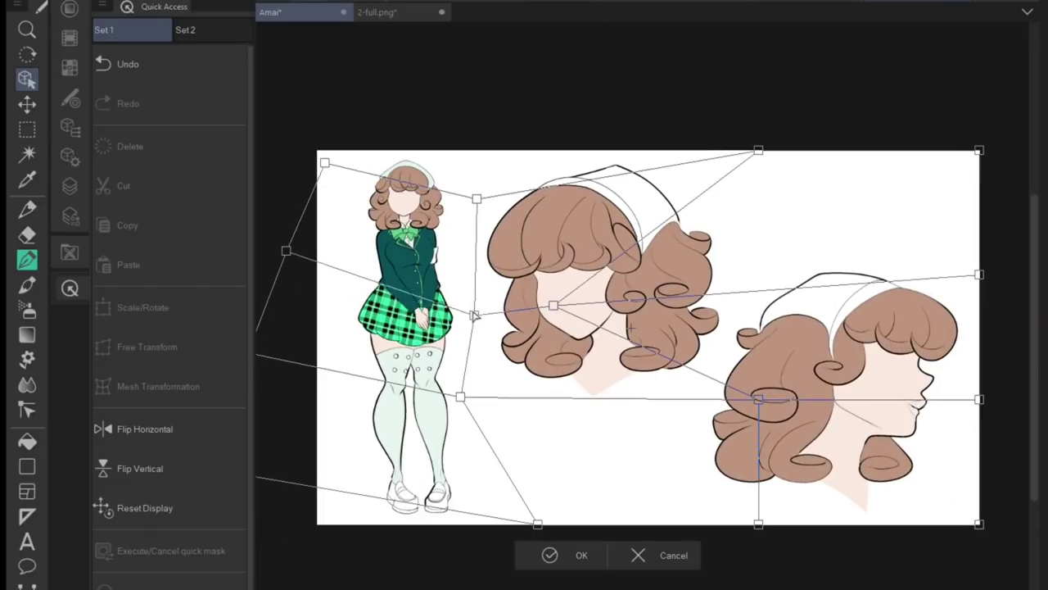
left_click_drag(460, 397, 419, 399)
left_click_drag(538, 522, 428, 494)
left_click(549, 556)
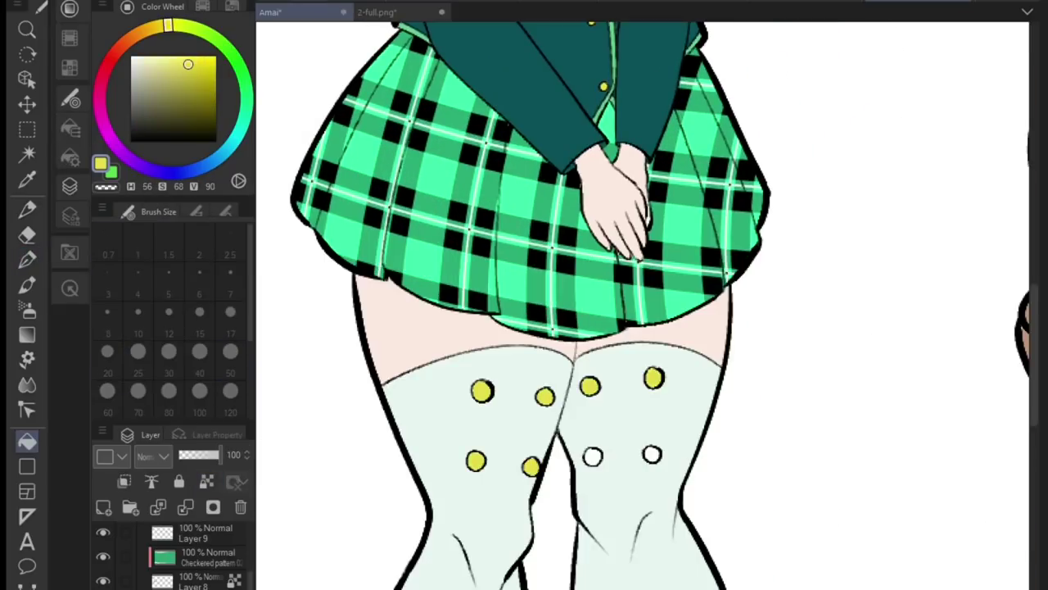
Finish filling the stocking buttons yellow and colour both shoes dark grey.
scroll(643, 303, "up", 5)
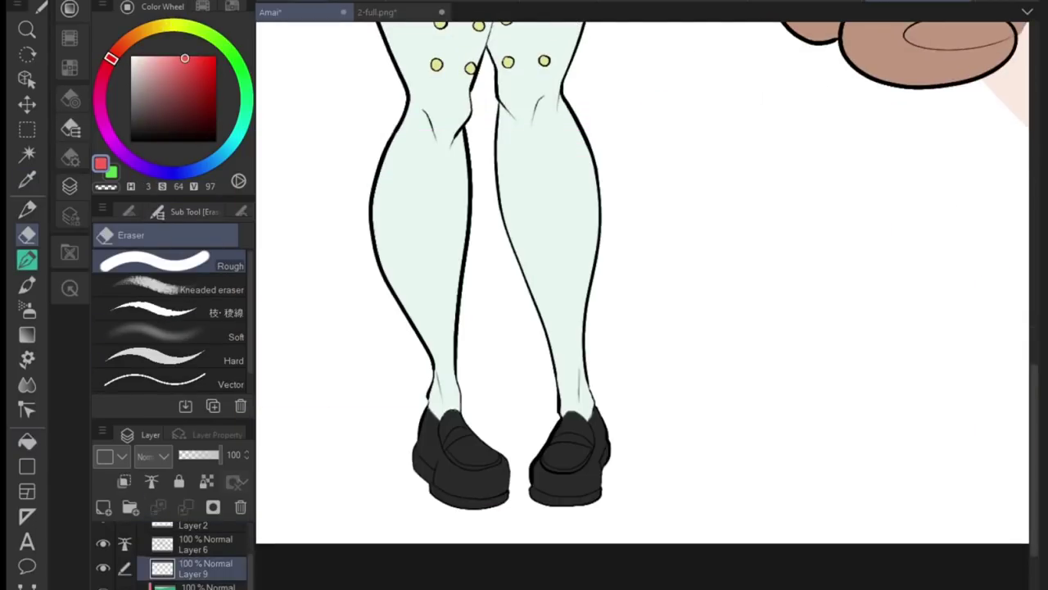
key("p")
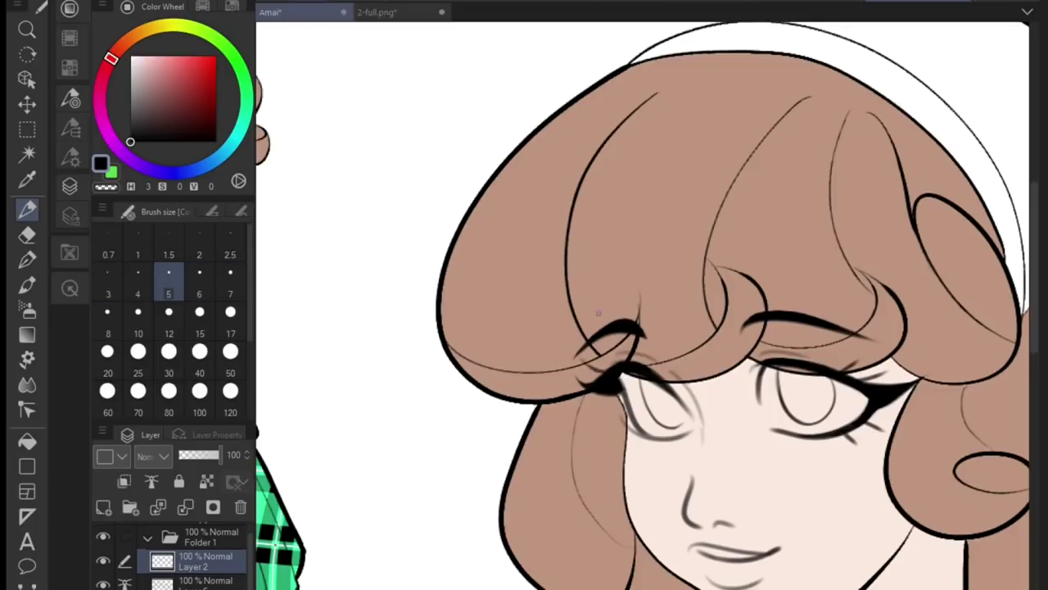
Touch up the three-quarter face's eye lines and paint the whites of the eyes on all three faces.
left_click_drag(629, 427, 631, 436)
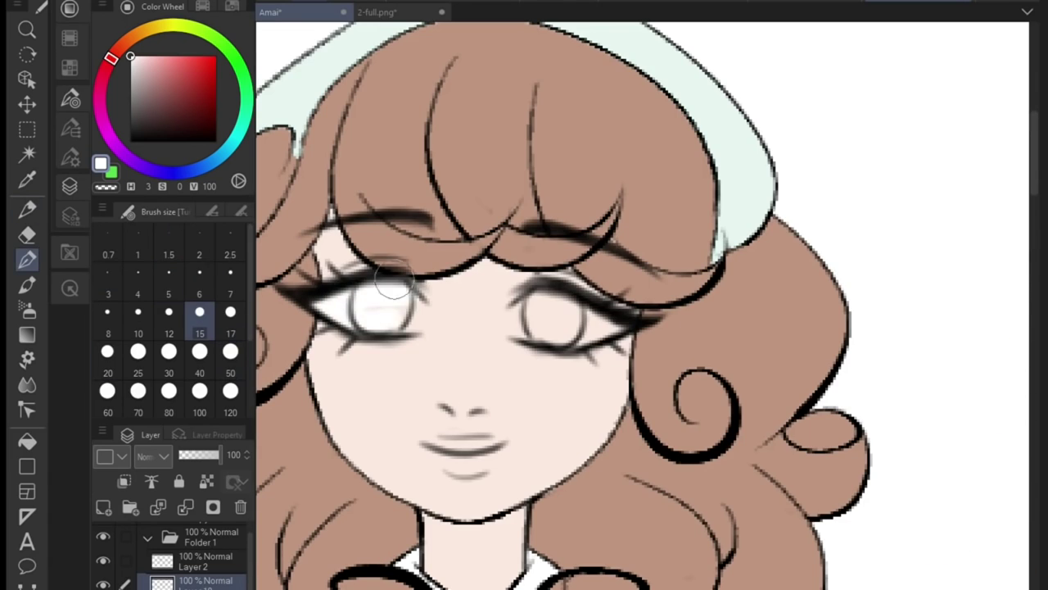
left_click_drag(532, 316, 606, 319)
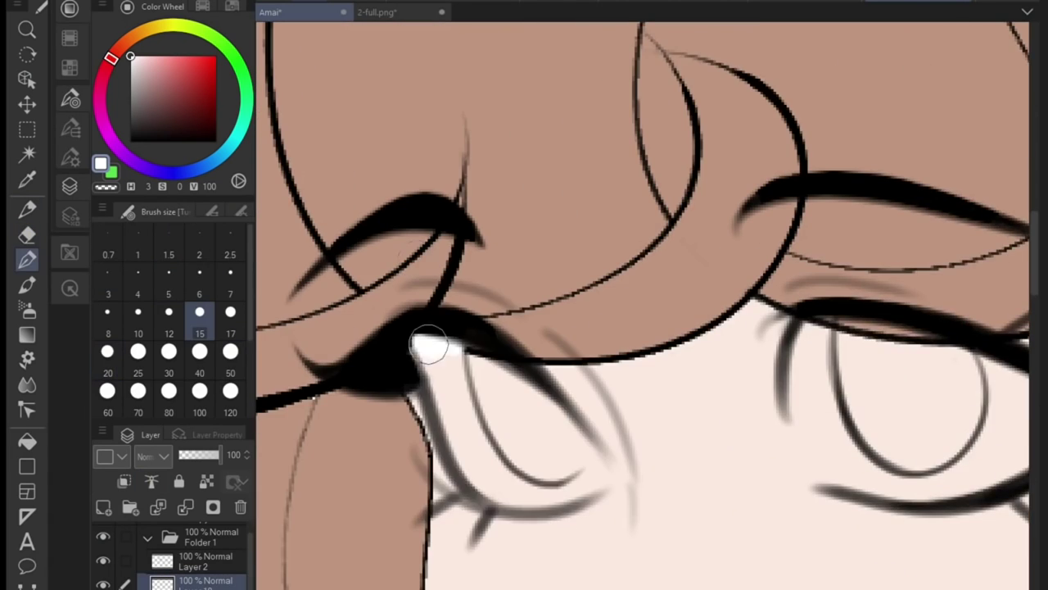
left_click_drag(428, 344, 588, 403)
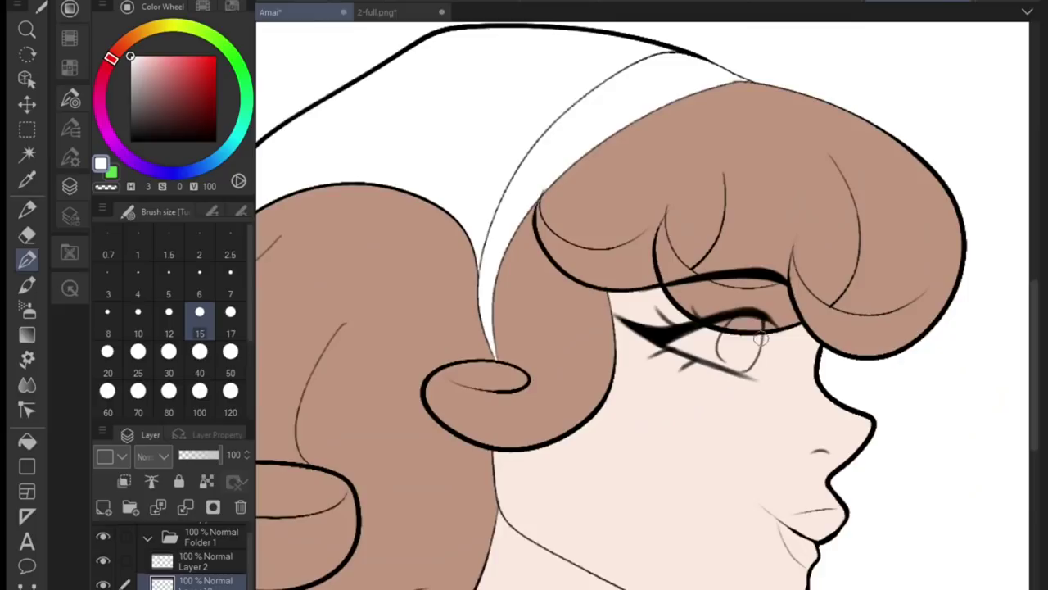
left_click_drag(696, 348, 752, 329)
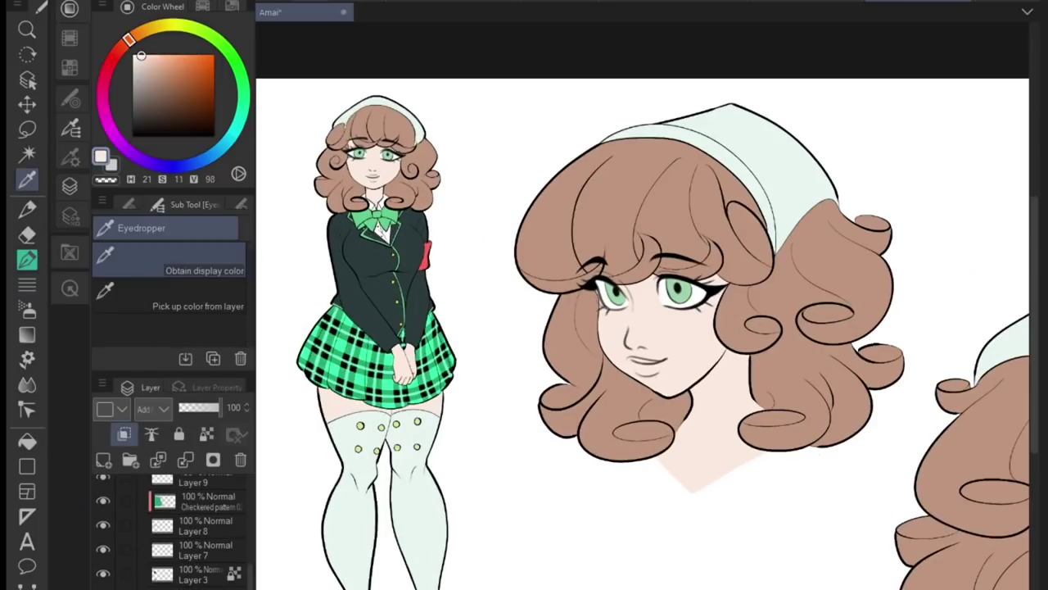
Brush pale highlights onto the skin of the full-body figure and the three-quarter face with the Soft airbrush.
key("b")
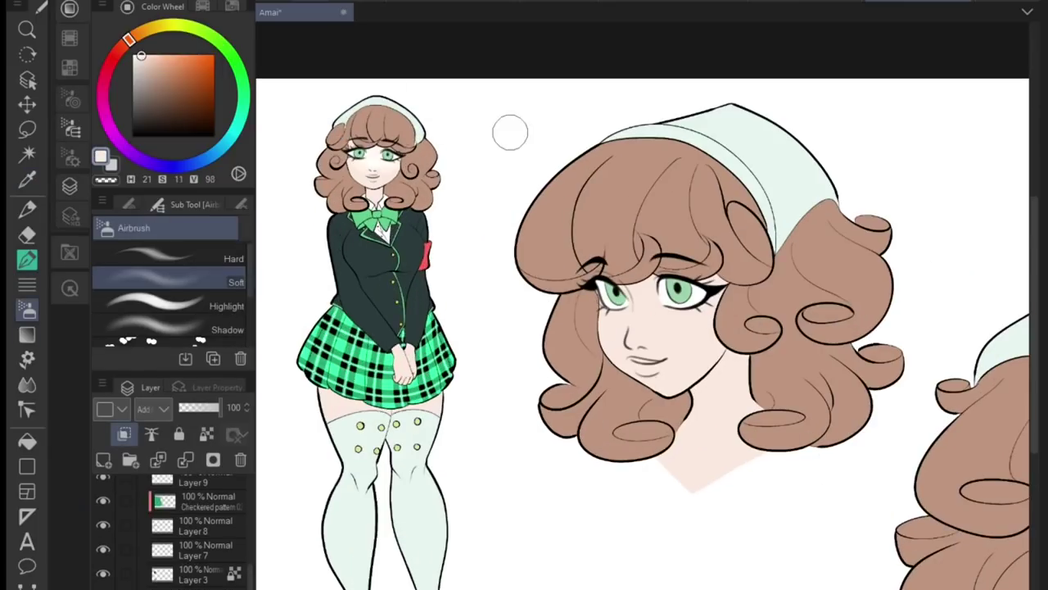
scroll(524, 328, "up", 3)
scroll(609, 370, "down", 2)
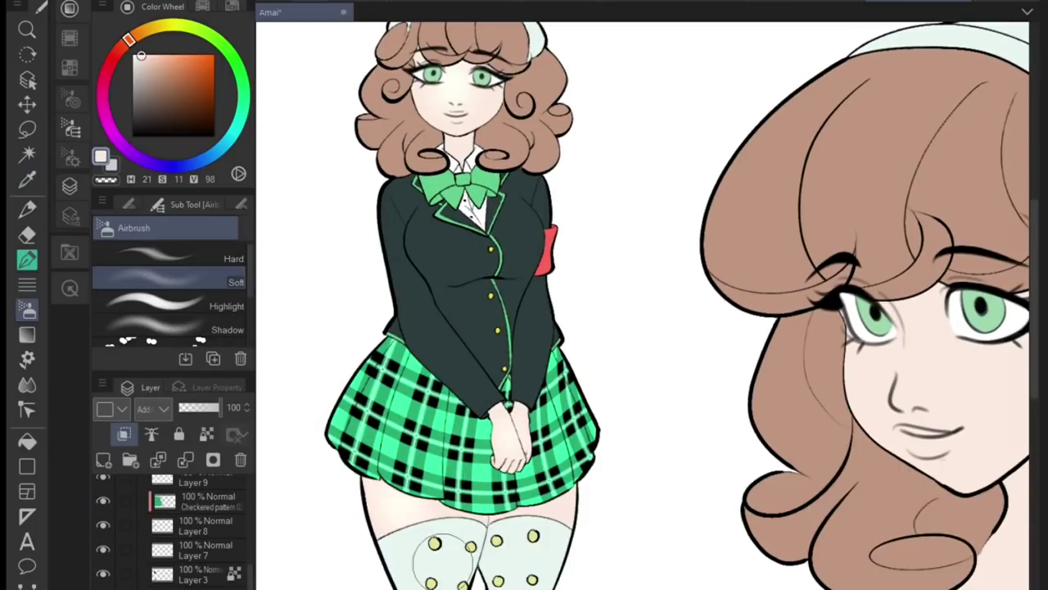
scroll(484, 393, "right", 5)
mouse_move(671, 328)
left_mouse_down()
mouse_move(643, 321)
mouse_move(647, 391)
mouse_move(725, 330)
mouse_move(725, 460)
mouse_move(659, 550)
mouse_move(700, 575)
mouse_move(639, 444)
mouse_move(750, 300)
mouse_move(704, 361)
left_mouse_up()
Brush a soft pale highlight onto the profile head's cheek with the airbrush.
scroll(655, 562, "down", 2)
scroll(655, 492, "down", 2)
scroll(737, 369, "right", 5)
scroll(704, 361, "up", 2)
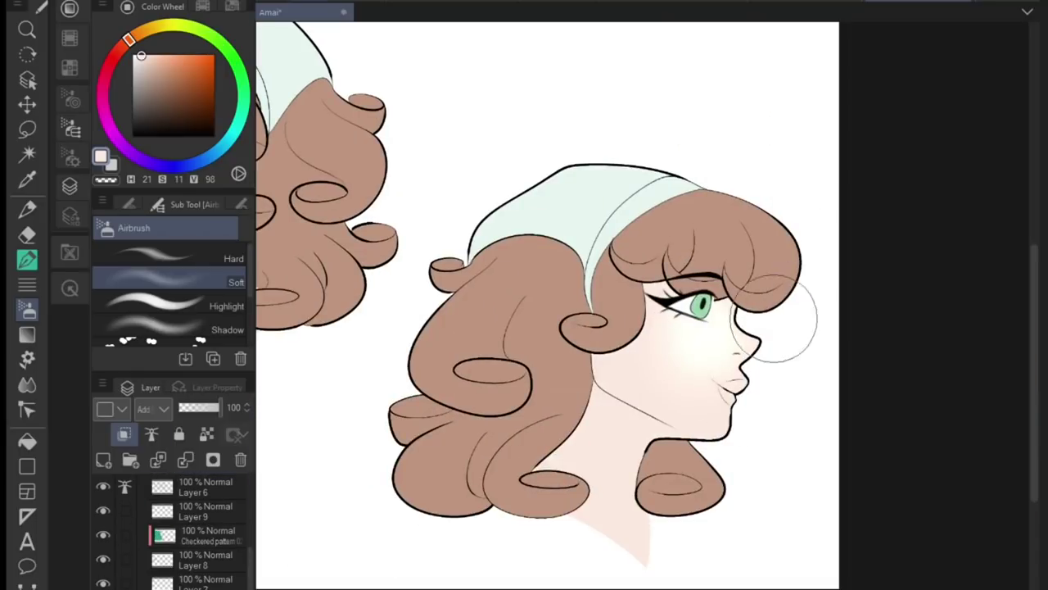
Airbrush a soft coral blush onto the full-body figure's cheeks and nose with the Soft airbrush.
scroll(737, 328, "left", 5)
scroll(491, 328, "up", 2)
scroll(514, 336, "up", 3)
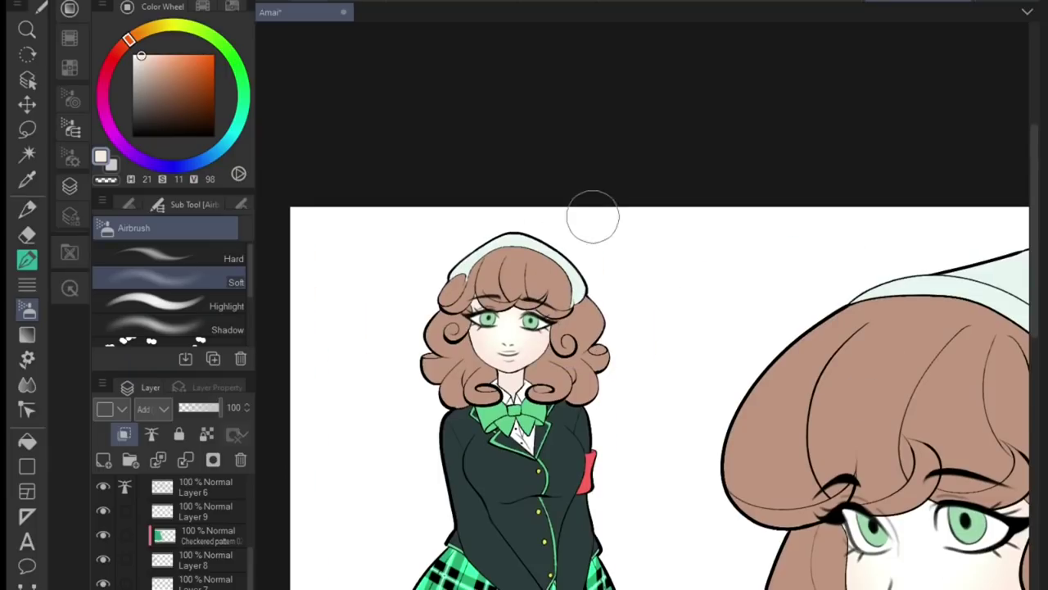
left_click(593, 218, "alt")
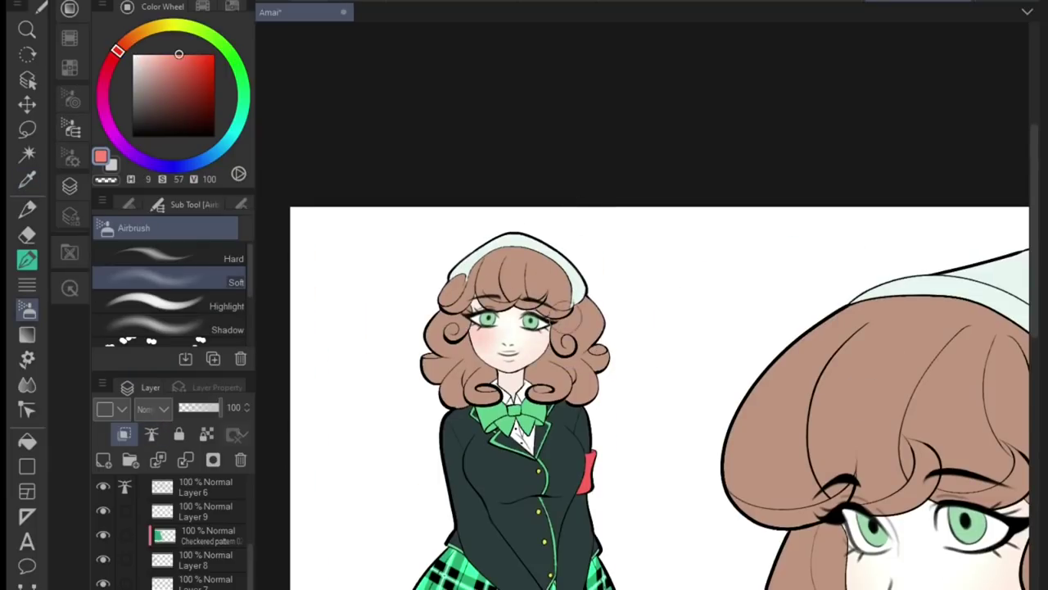
scroll(634, 280, "up", 2)
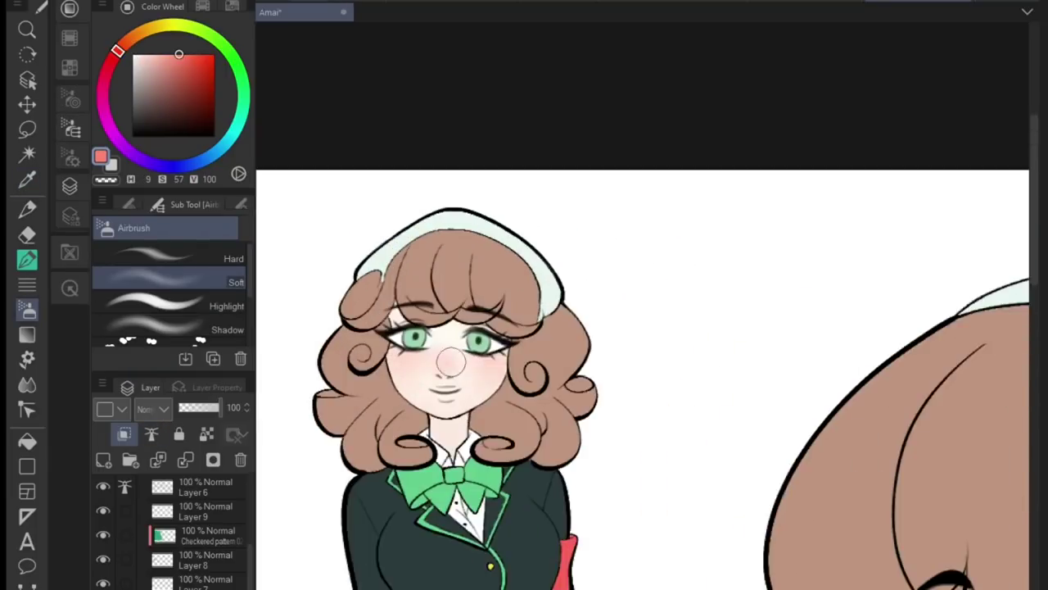
scroll(524, 377, "up", 3)
Airbrush matching coral blush onto the cheeks and nose of the three-quarter face and the profile head.
left_click_drag(623, 442, 705, 447)
left_click_drag(516, 434, 626, 459)
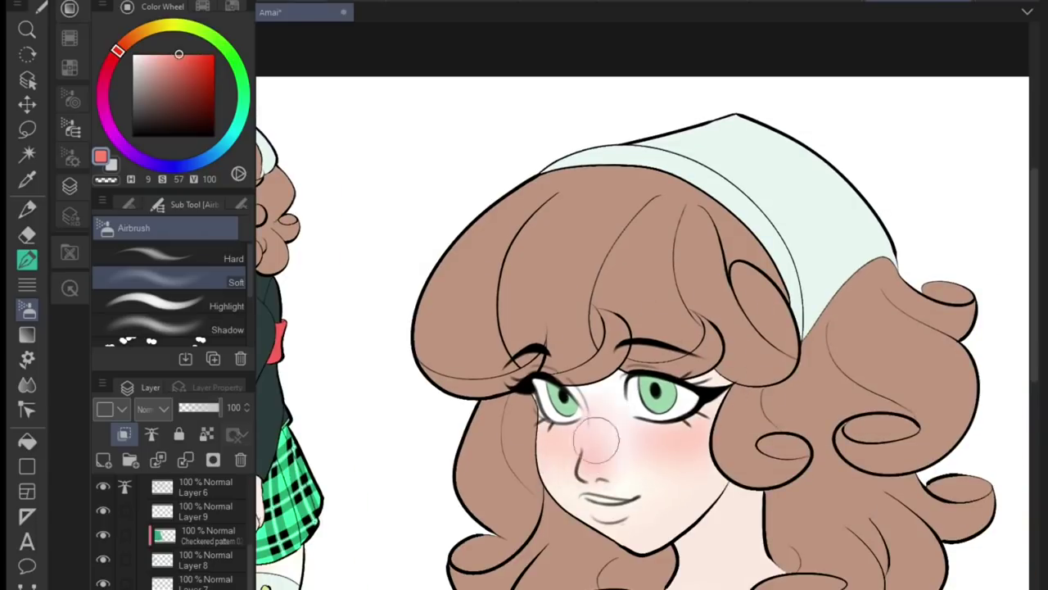
scroll(658, 317, "down", 2)
left_click_drag(942, 368, 824, 322)
scroll(824, 322, "down", 1)
scroll(854, 345, "up", 1)
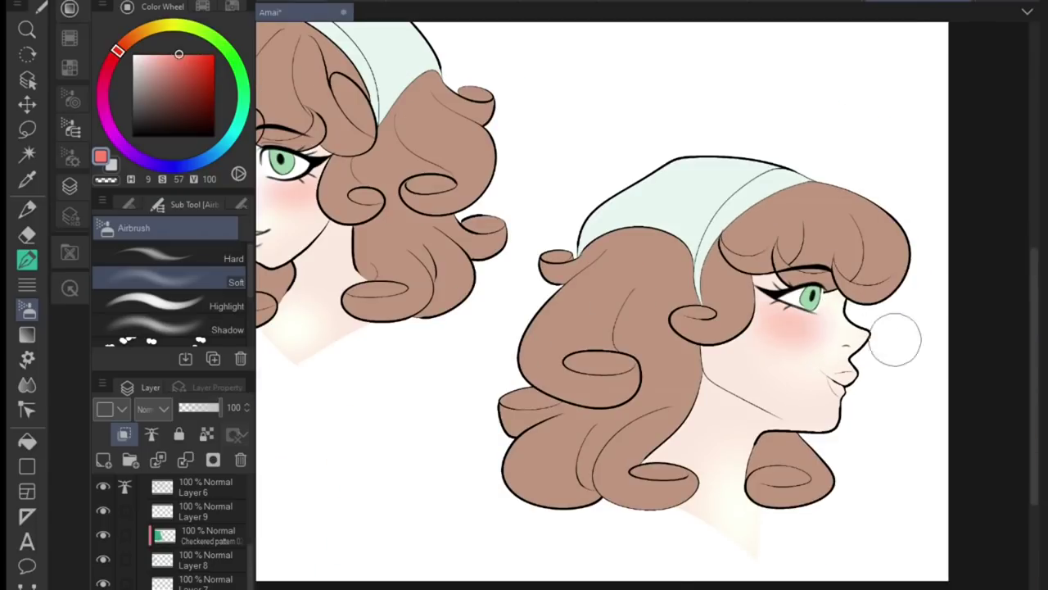
Paint dark red lips on the three-quarter and profile heads with the Blending Soft Brush.
scroll(854, 345, "down", 2)
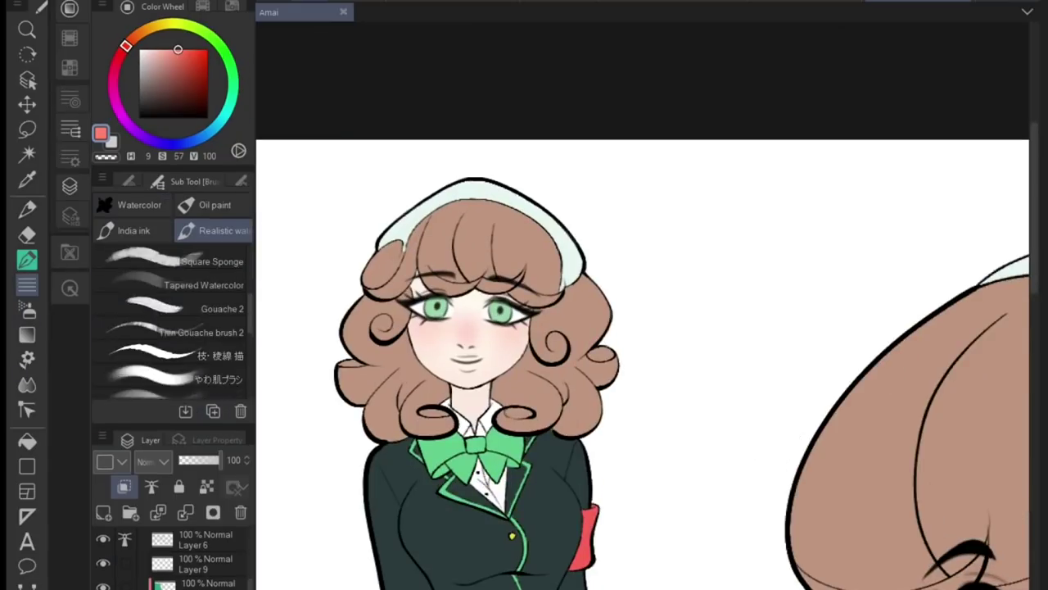
scroll(172, 327, "down", 2)
left_click(164, 334)
left_click(491, 332, "alt")
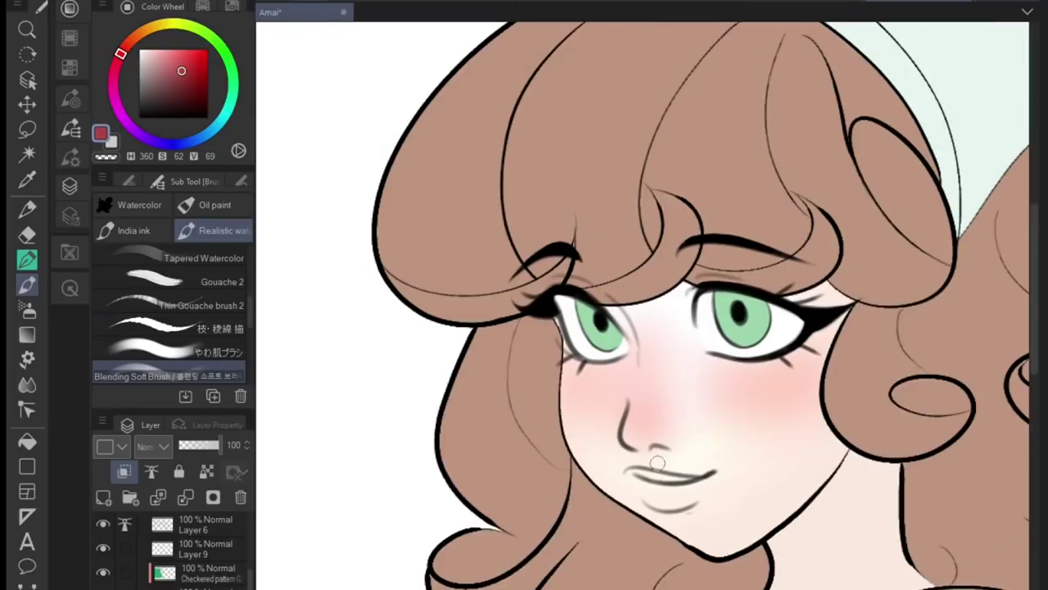
mouse_move(659, 463)
left_mouse_down()
mouse_move(718, 483)
mouse_move(715, 498)
mouse_move(678, 490)
left_mouse_up()
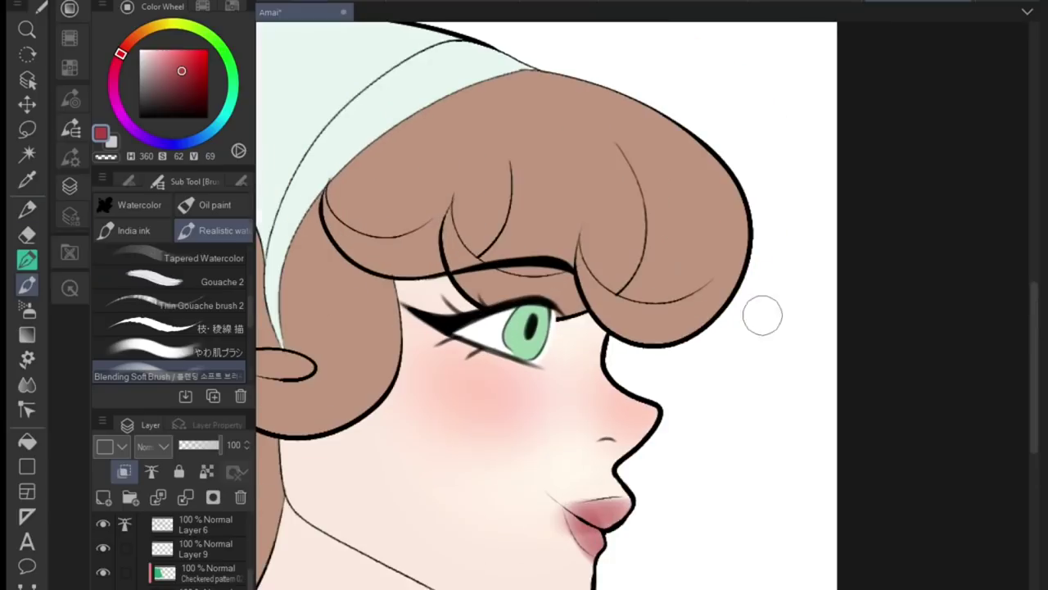
Blend and soften the lip colour on both head studies and tint the full-body figure's lips to match.
key("e")
key("j")
left_click_drag(631, 492, 620, 526)
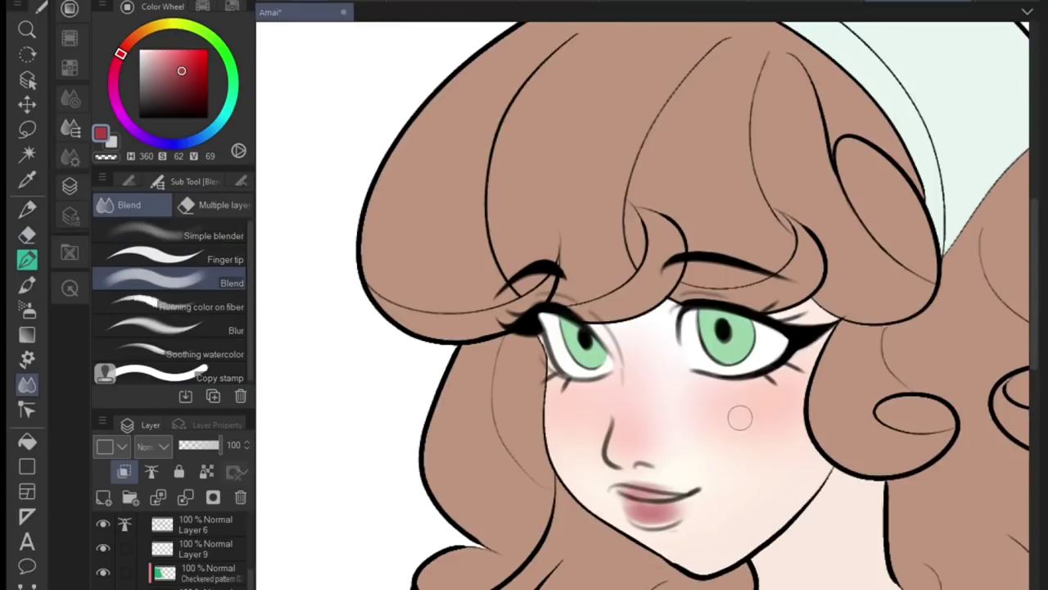
mouse_move(740, 417)
left_mouse_down()
mouse_move(654, 518)
mouse_move(718, 533)
left_mouse_up()
key("e")
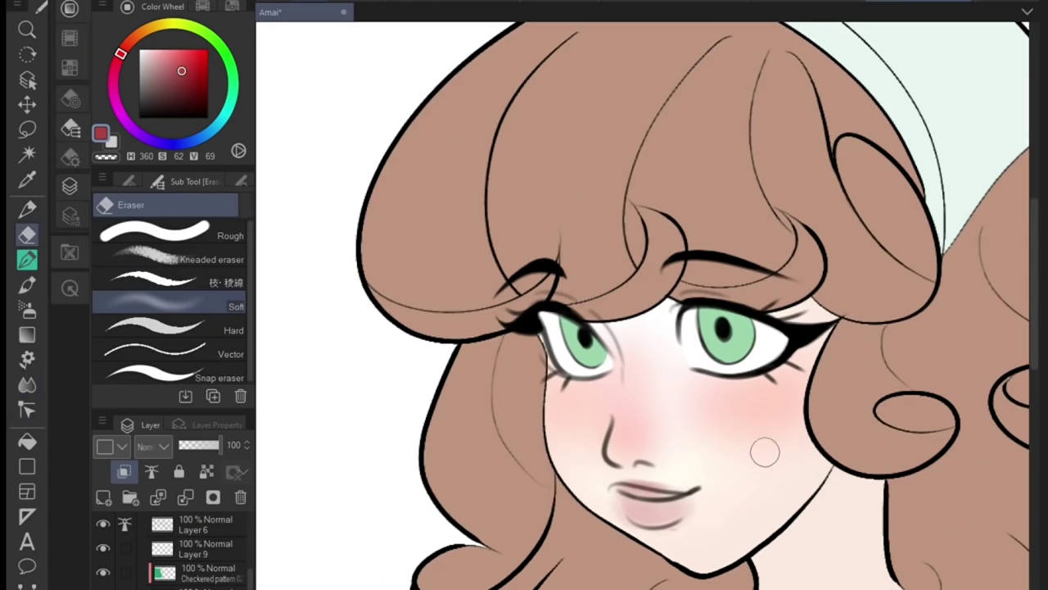
key("b")
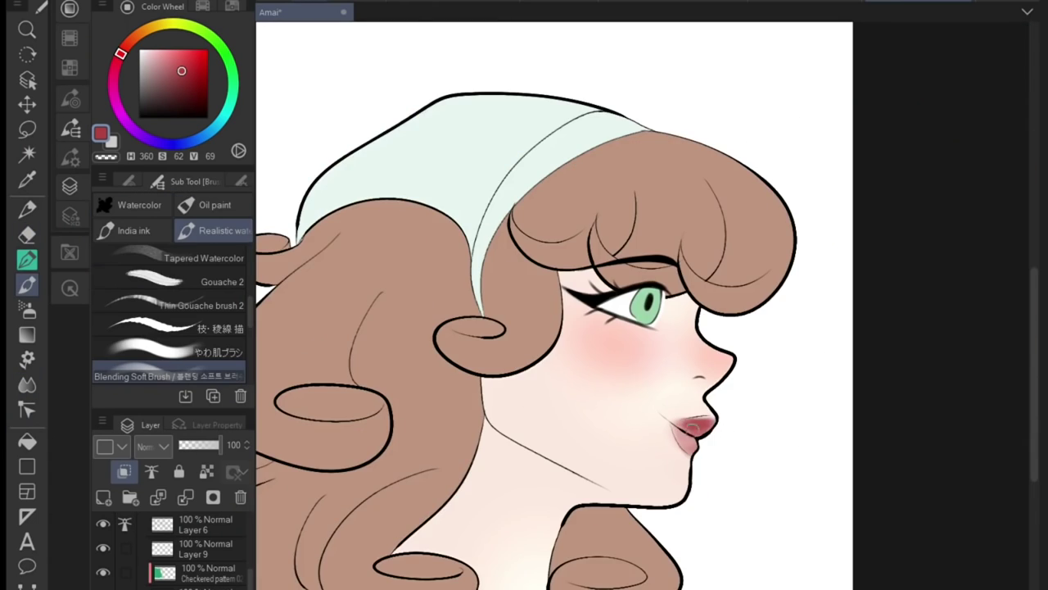
key("j")
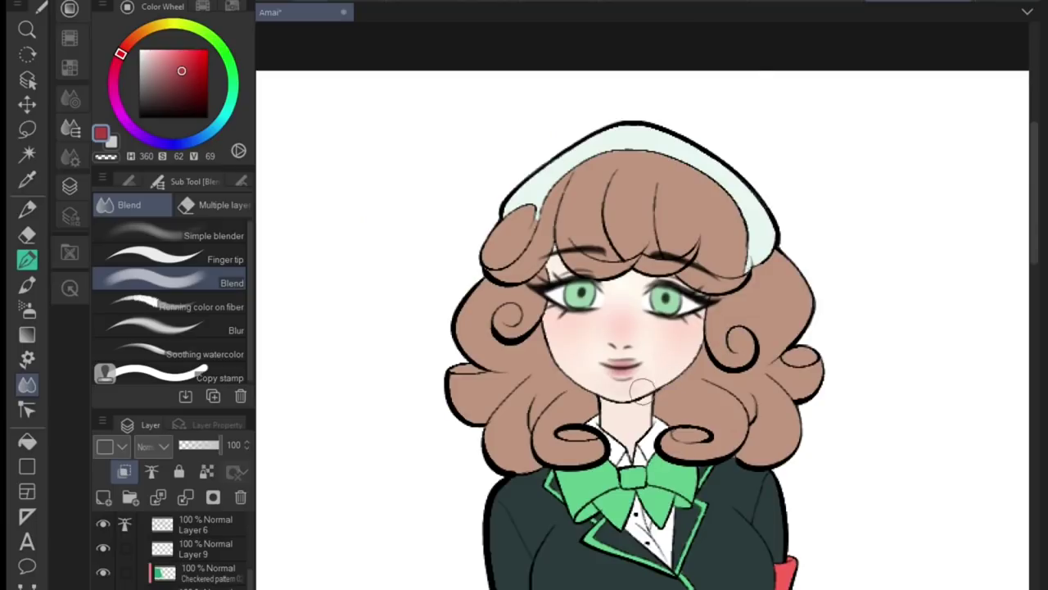
key("b")
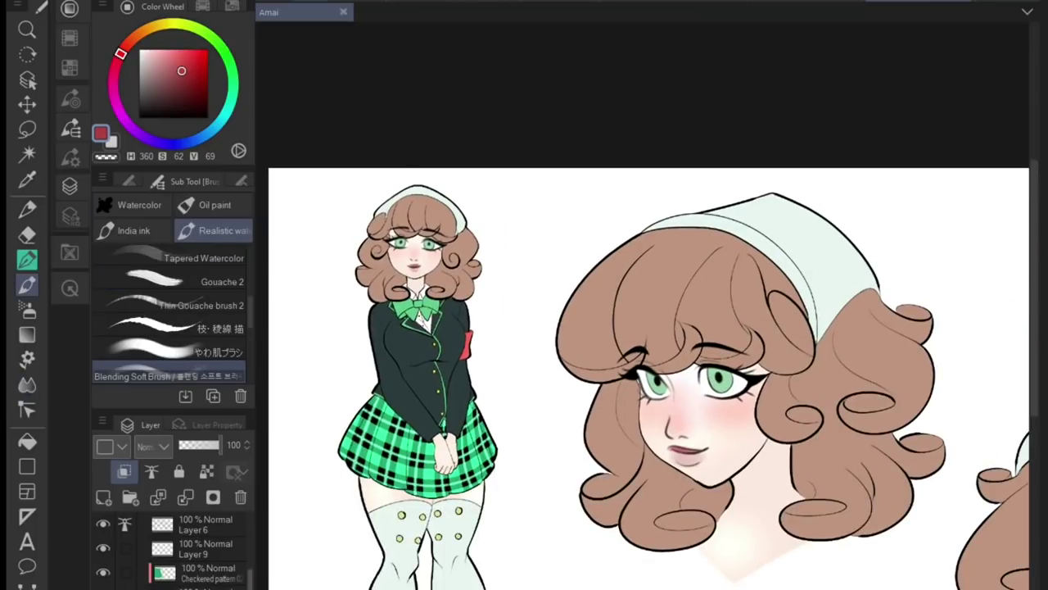
Add soft blush to the full-body figure's thighs and clasped hands, trimming it with the Soft eraser.
key("b")
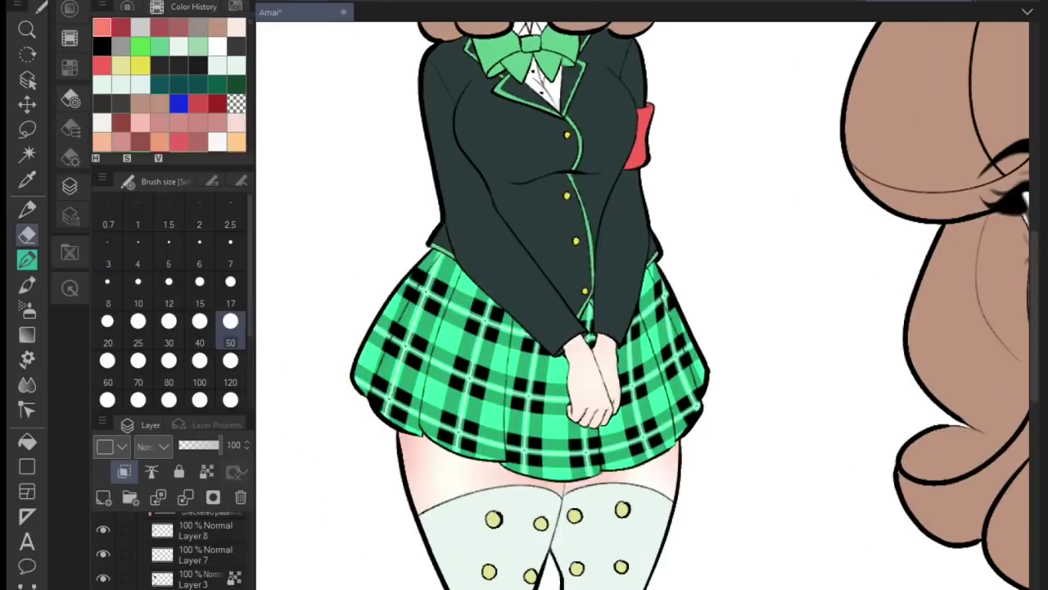
scroll(624, 284, "up", 3)
left_click_drag(593, 401, 611, 414)
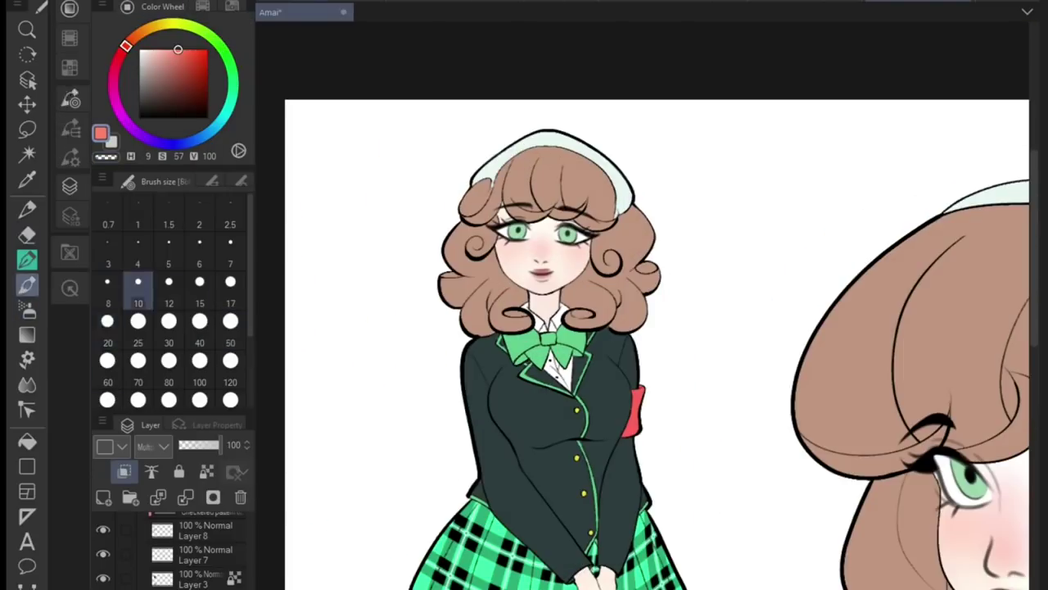
Shade the full-body figure's skin in coral Multiply under the fringe and chin, at the wrists and below the skirt hem.
left_click(169, 328)
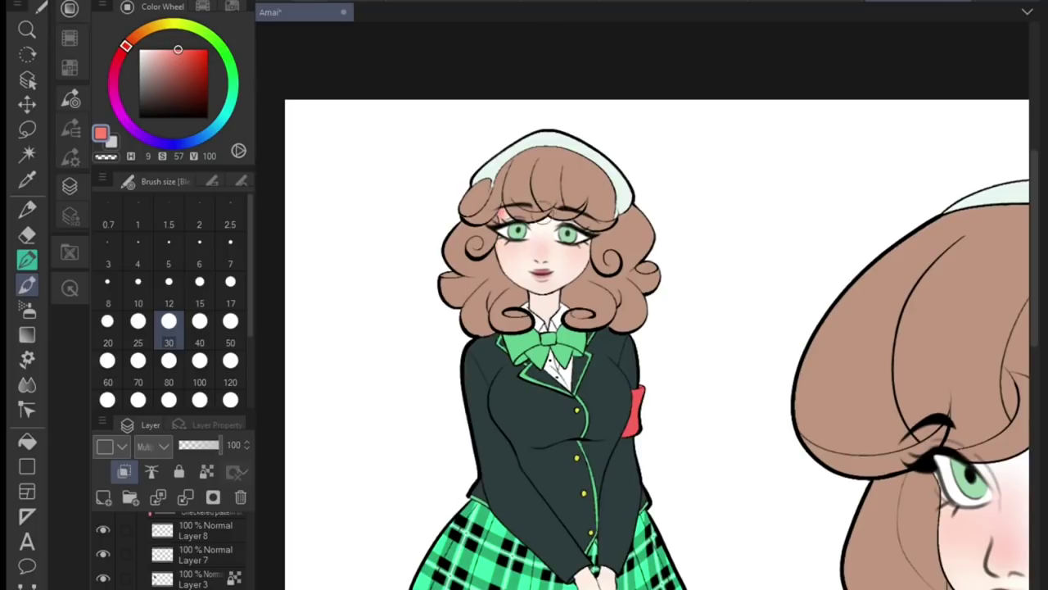
left_click(230, 281)
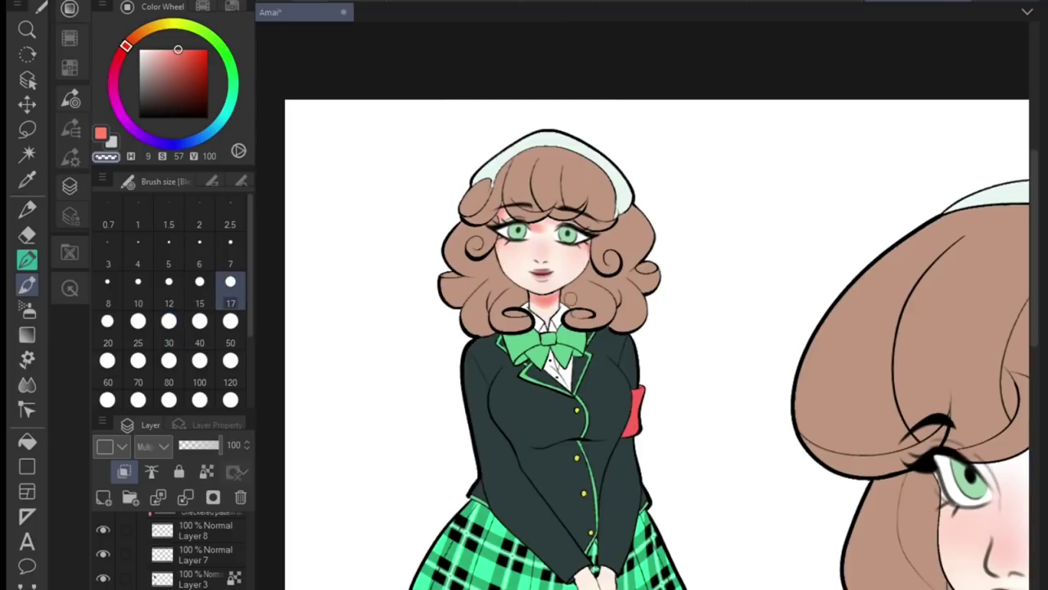
scroll(531, 309, "up", 1)
scroll(643, 305, "down", 3)
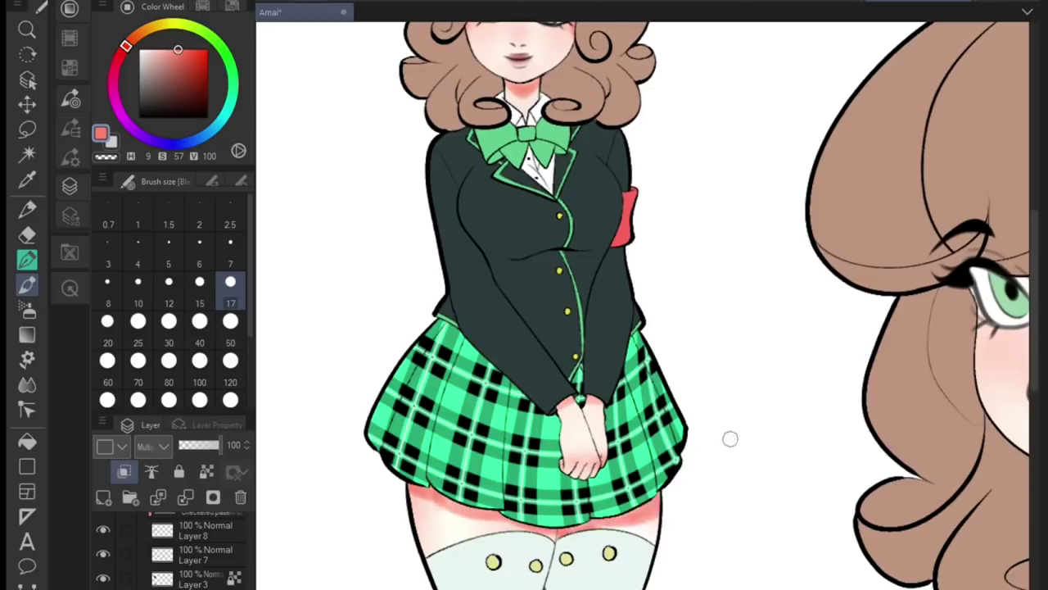
scroll(606, 512, "down", 1)
Soften the coral skin shading on the full-body figure with the eraser and a smaller Blend brush.
key("e")
key("j")
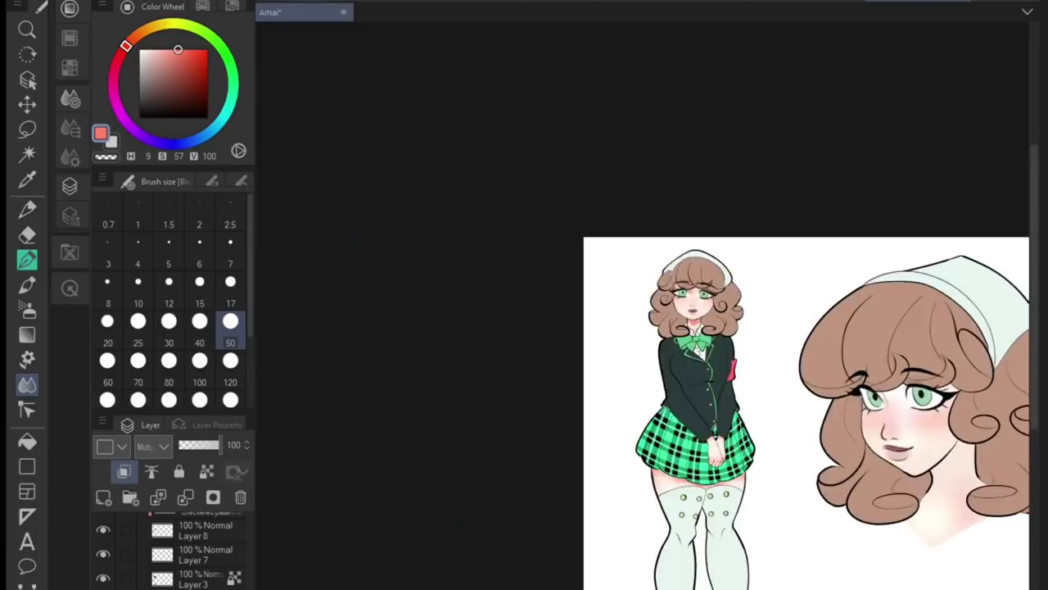
scroll(579, 511, "down", 5)
key("bracketleft")
key("bracketleft")
key("bracketleft")
key("bracketleft")
key("bracketleft")
scroll(559, 117, "up", 4)
scroll(869, 430, "down", 1)
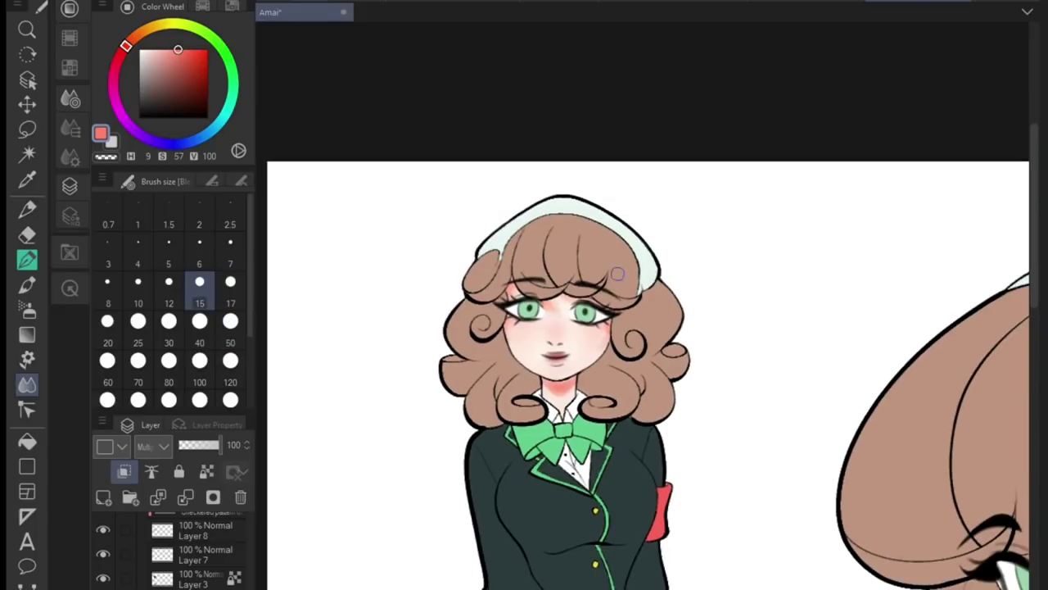
Paint coral shadows beneath the fringe and around the eyes of the three-quarter face.
scroll(617, 274, "up", 1)
key("p")
scroll(590, 233, "up", 4)
key("bracketright")
key("bracketright")
key("bracketright")
key("bracketright")
key("bracketright")
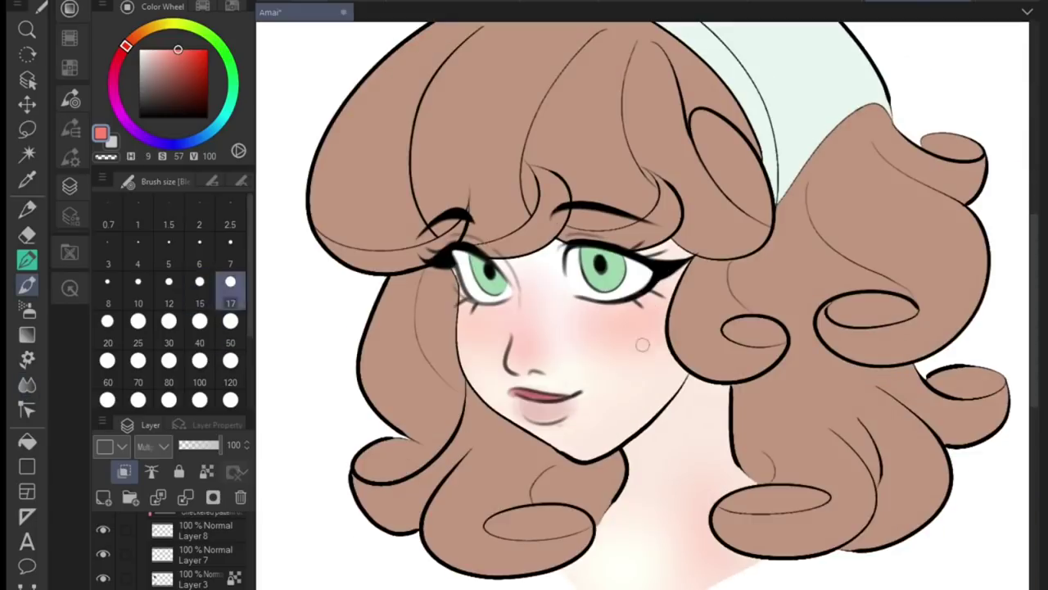
scroll(521, 244, "down", 2)
left_click_drag(541, 278, 594, 303)
left_click_drag(651, 252, 688, 283)
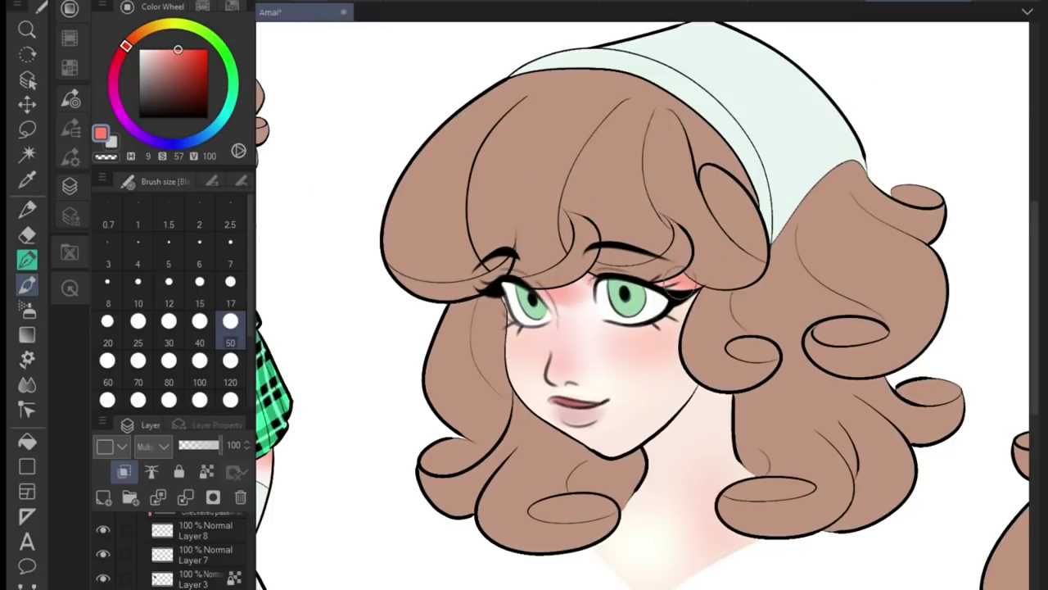
Shade the three-quarter head's cheek edge and neck in coral with a size 50 brush.
left_click_drag(691, 328, 729, 475)
left_click_drag(713, 401, 733, 548)
left_click_drag(721, 504, 696, 574)
left_click_drag(655, 393, 705, 467)
Smooth the shadow edges on the three-quarter head's neck and cheek with the Soft eraser and Blend tool.
key("e")
mouse_move(729, 524)
left_mouse_down()
mouse_move(686, 550)
mouse_move(642, 527)
left_mouse_up()
key("j")
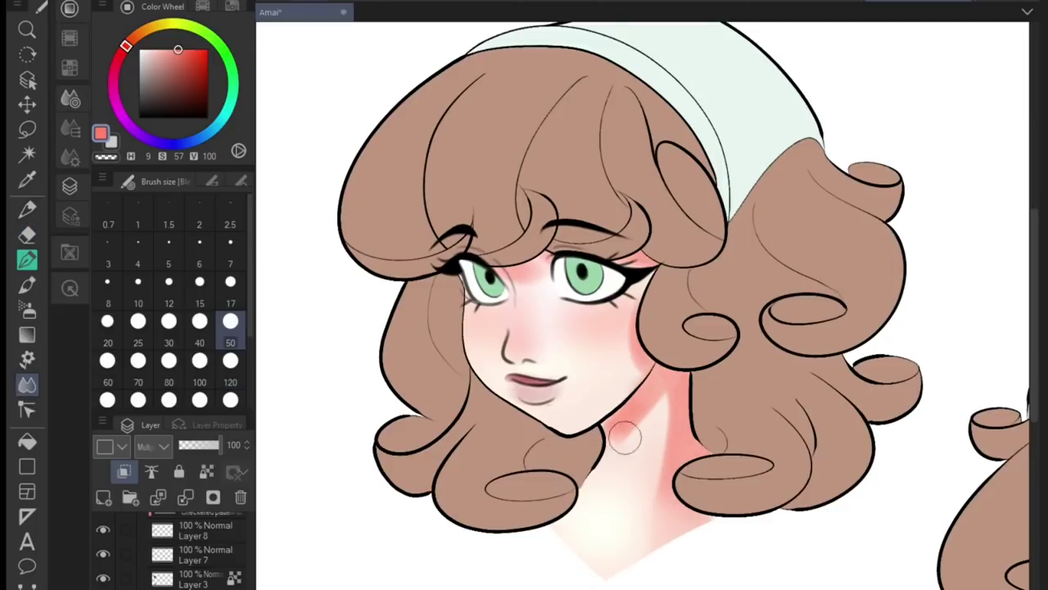
left_click(107, 322)
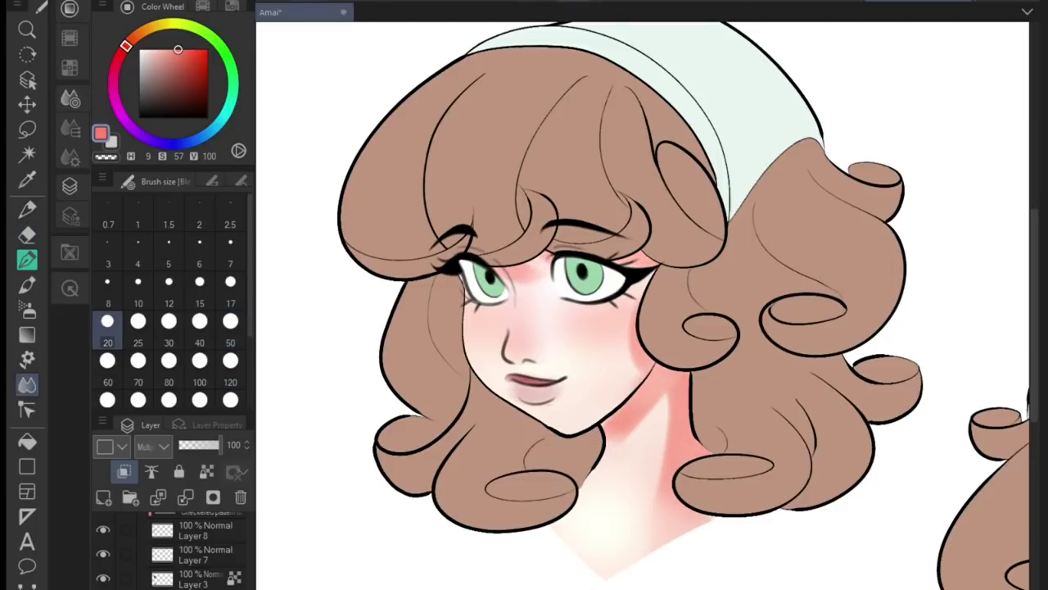
key("e")
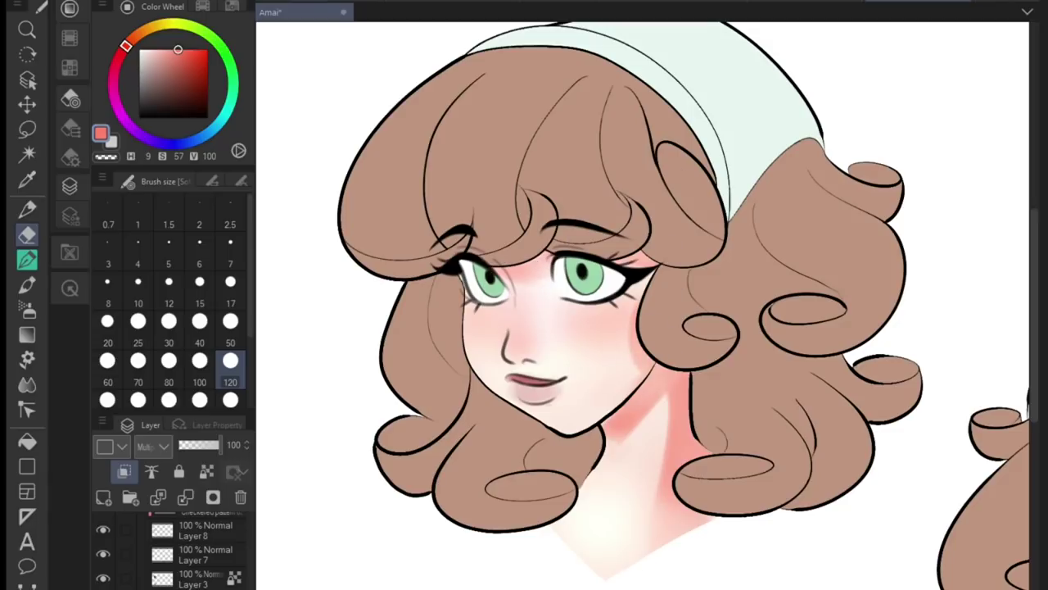
key("j")
key("j")
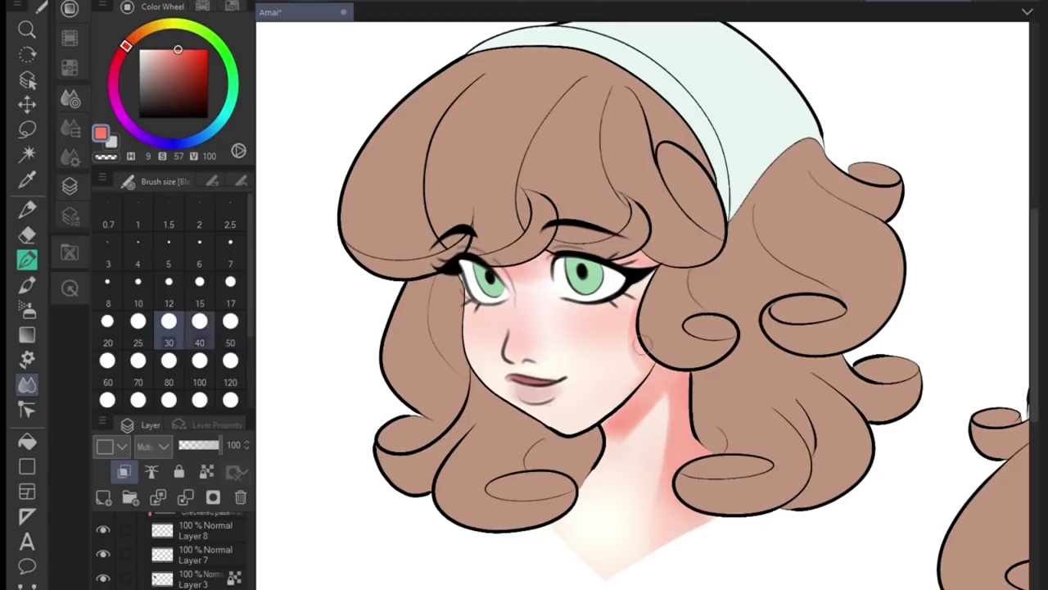
Paint coral shadows on the profile head under the fringe, beside the cheek curl and along the jaw and neck.
scroll(540, 280, "down", 3)
scroll(540, 280, "up", 1)
scroll(728, 222, "up", 2)
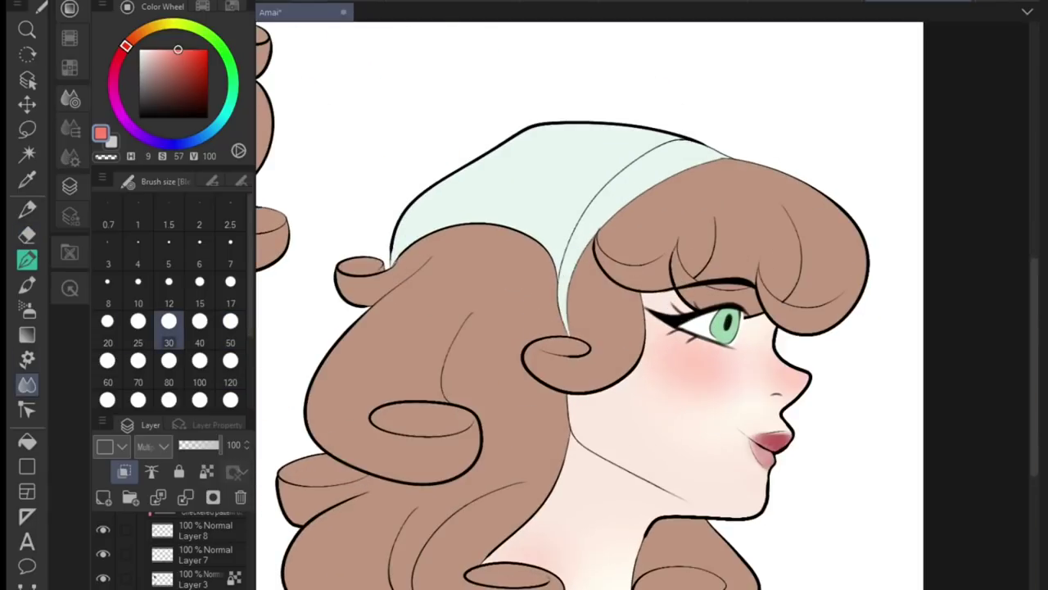
key("b")
left_click_drag(651, 305, 766, 335)
left_click_drag(639, 373, 570, 405)
left_click_drag(574, 467, 720, 512)
mouse_move(500, 563)
left_mouse_down()
mouse_move(562, 449)
mouse_move(503, 557)
left_mouse_up()
left_click_drag(578, 479, 528, 577)
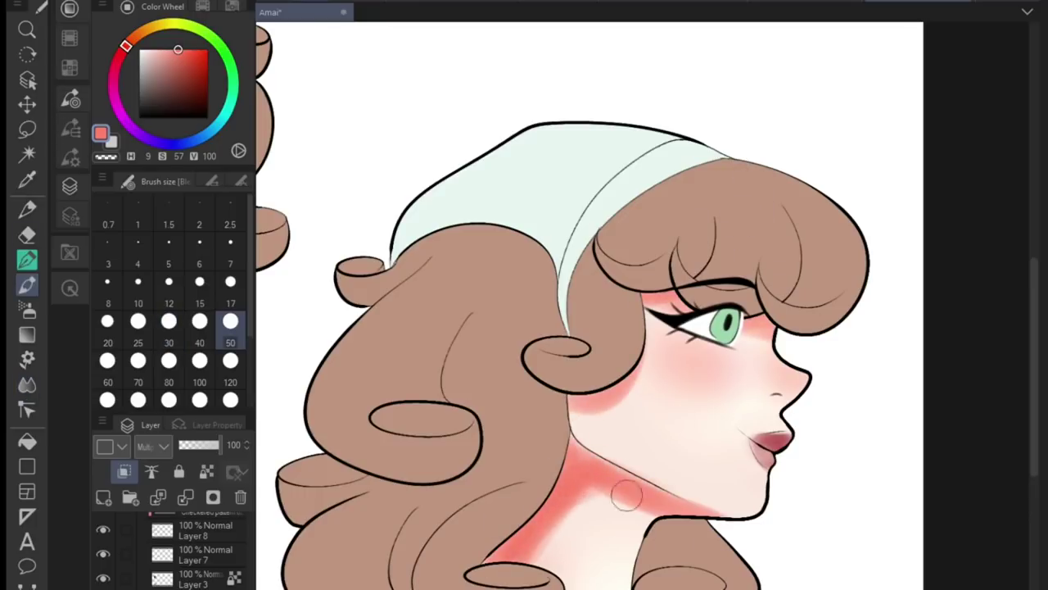
left_click_drag(540, 491, 671, 525)
Deepen the coral shading around the noses of the three-quarter and profile heads with a smaller brush.
left_click_drag(324, 270, 906, 368)
left_click(169, 321)
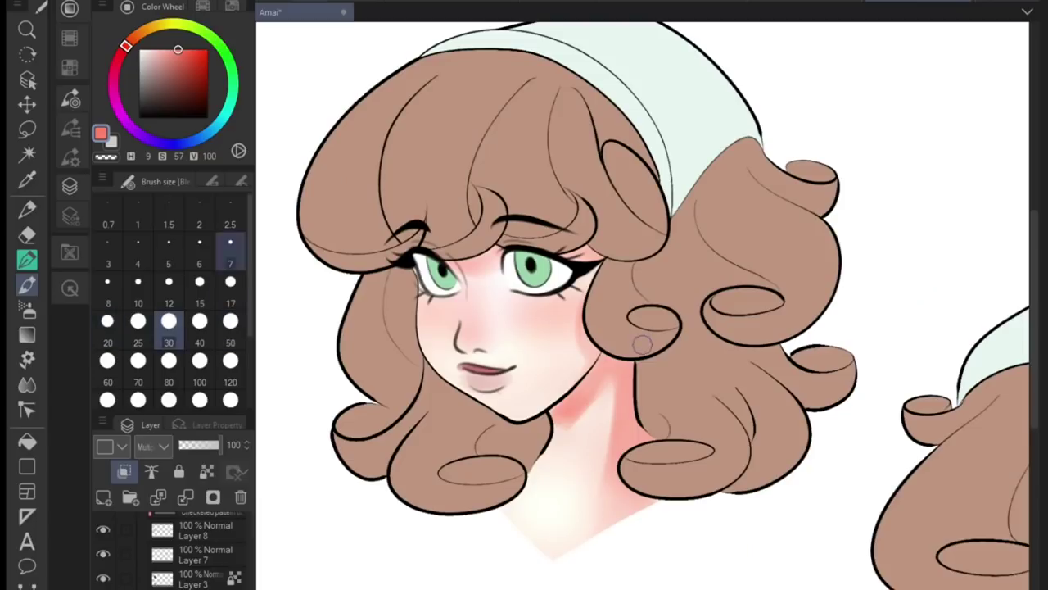
scroll(483, 340, "up", 1)
key("j")
left_click_drag(966, 459, 323, 286)
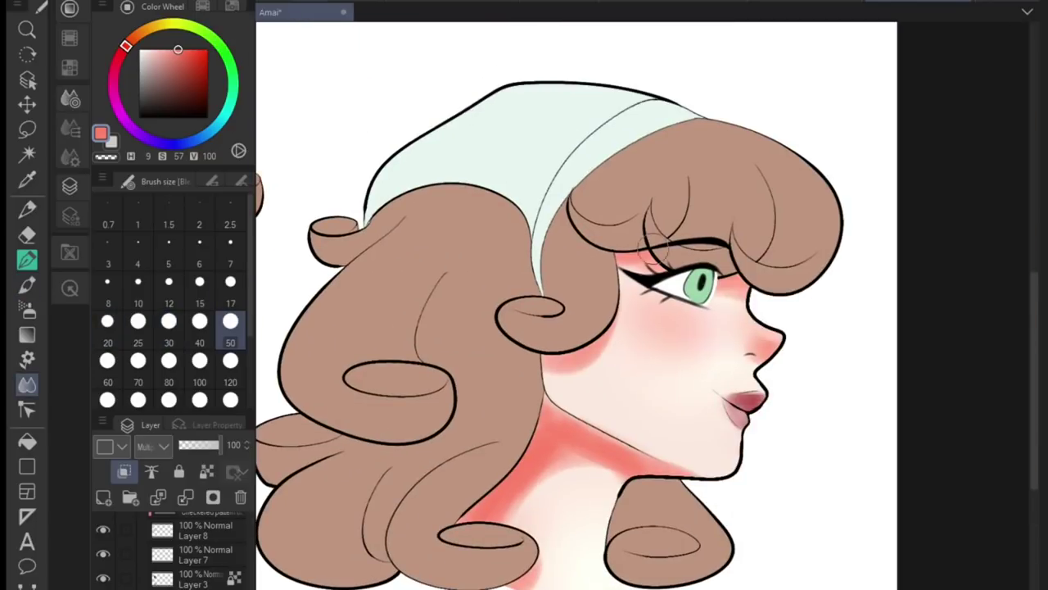
Blend and lightly erase the coral shading on the profile head's cheek and neck for softer transitions.
mouse_move(485, 491)
left_mouse_down()
mouse_move(626, 457)
mouse_move(546, 430)
mouse_move(541, 528)
mouse_move(569, 550)
left_mouse_up()
key("e")
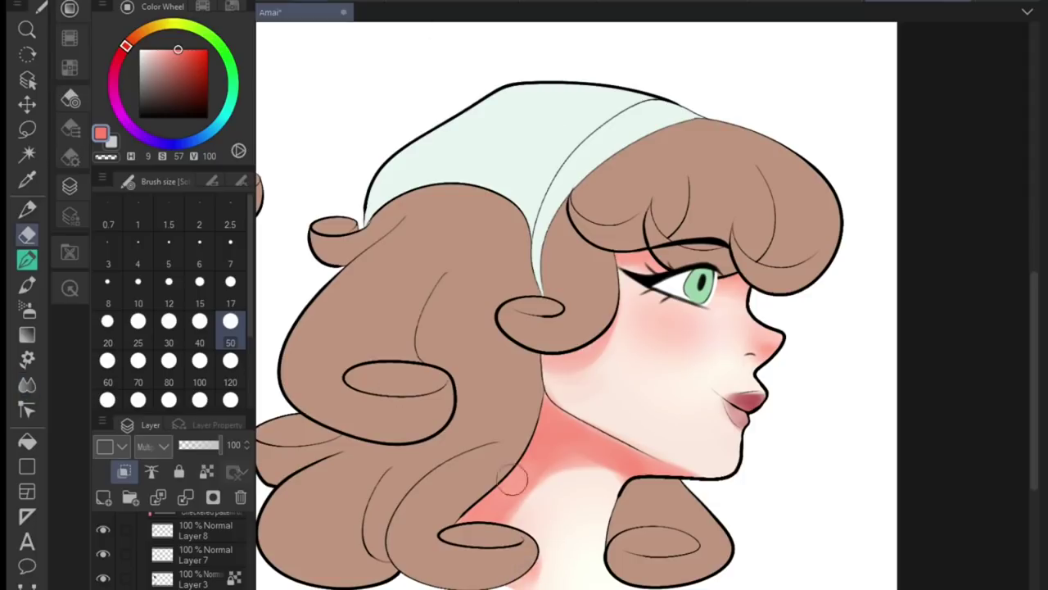
key("j")
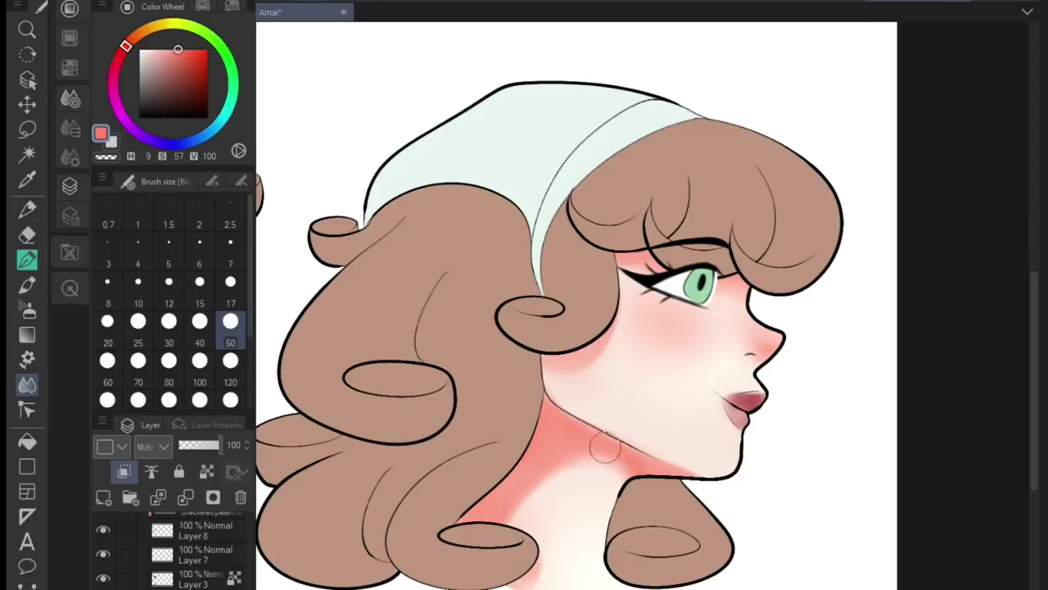
scroll(659, 287, "down", 5)
Paint small pale peach highlights in Add mode on the full-body figure's nose, cheeks and lower lip.
scroll(573, 303, "up", 4)
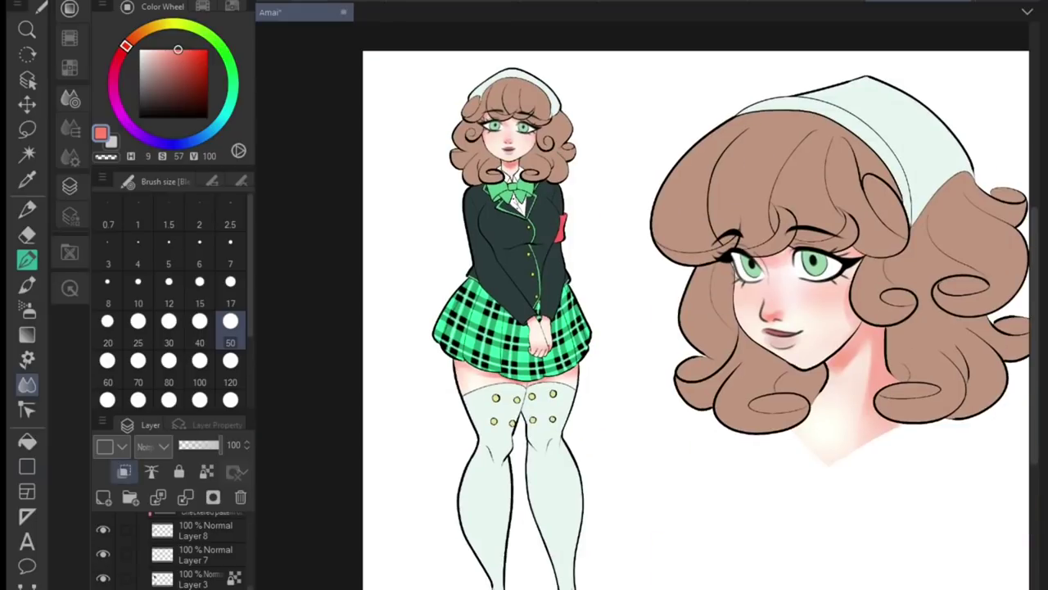
left_click(197, 554)
key("p")
scroll(501, 77, "up", 5)
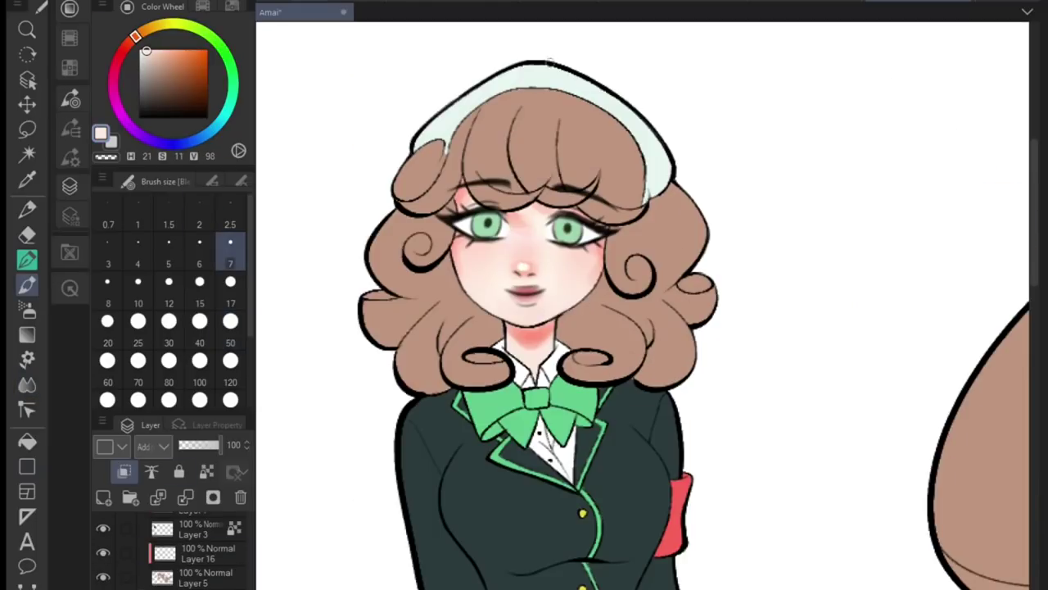
key("bracketleft")
key("bracketleft")
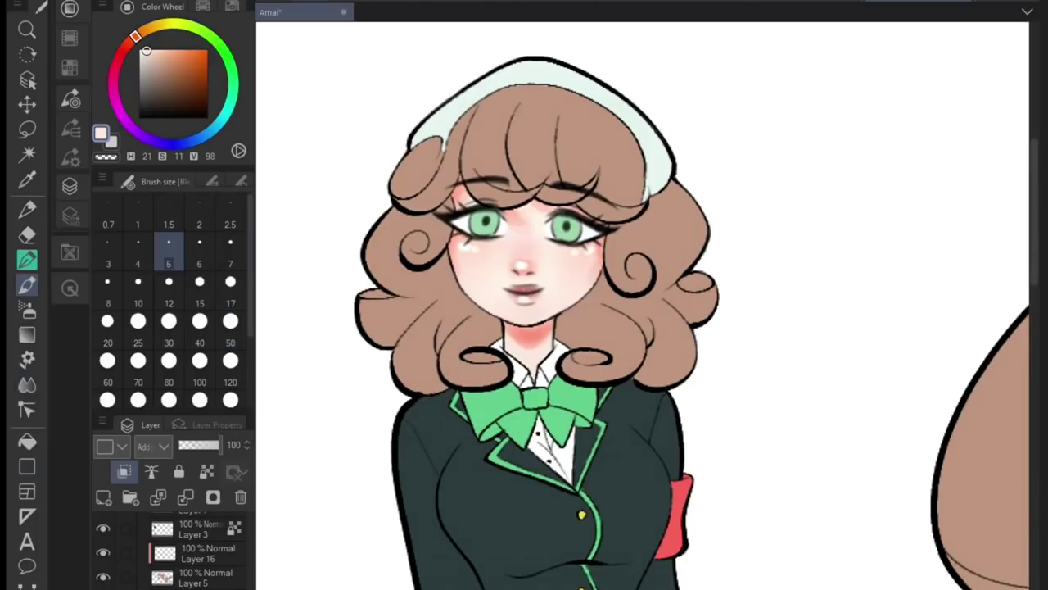
Paint small pale peach highlights on the full-body figure's knuckles and upper thighs.
scroll(549, 279, "down", 3)
scroll(549, 278, "up", 4)
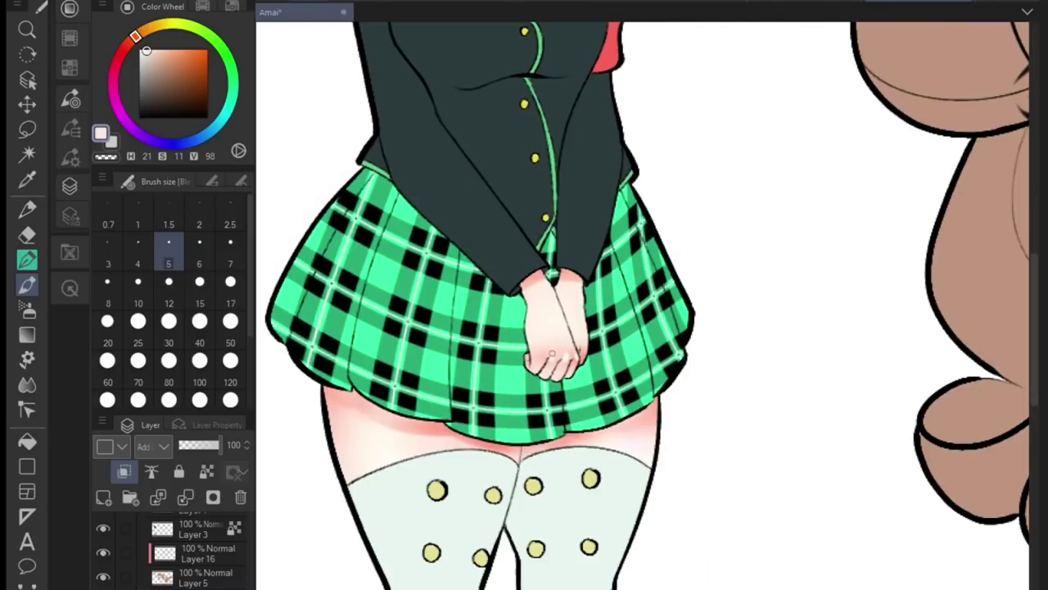
scroll(650, 431, "up", 1)
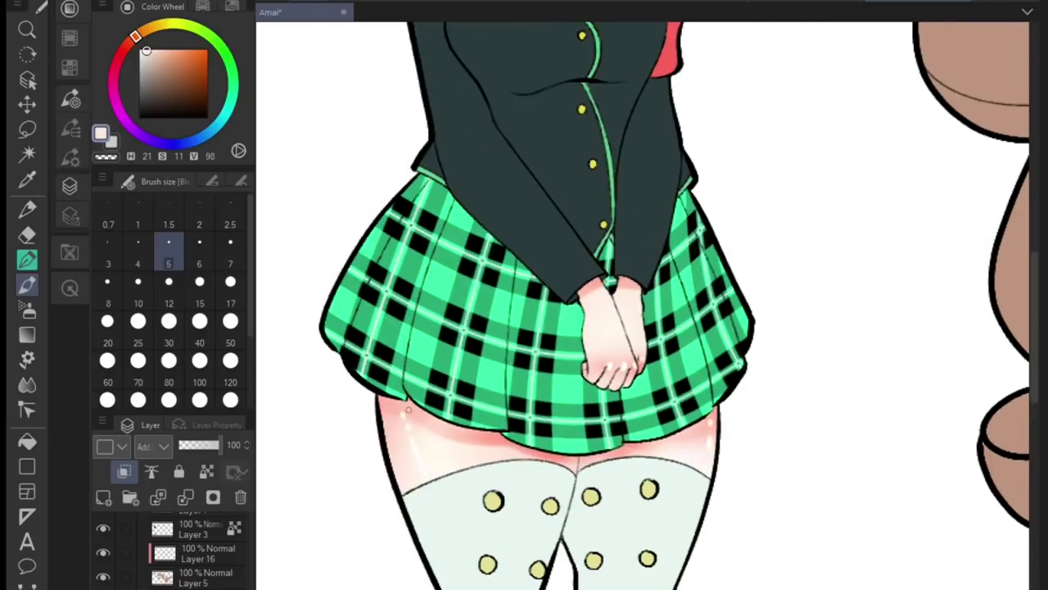
scroll(663, 429, "up", 1)
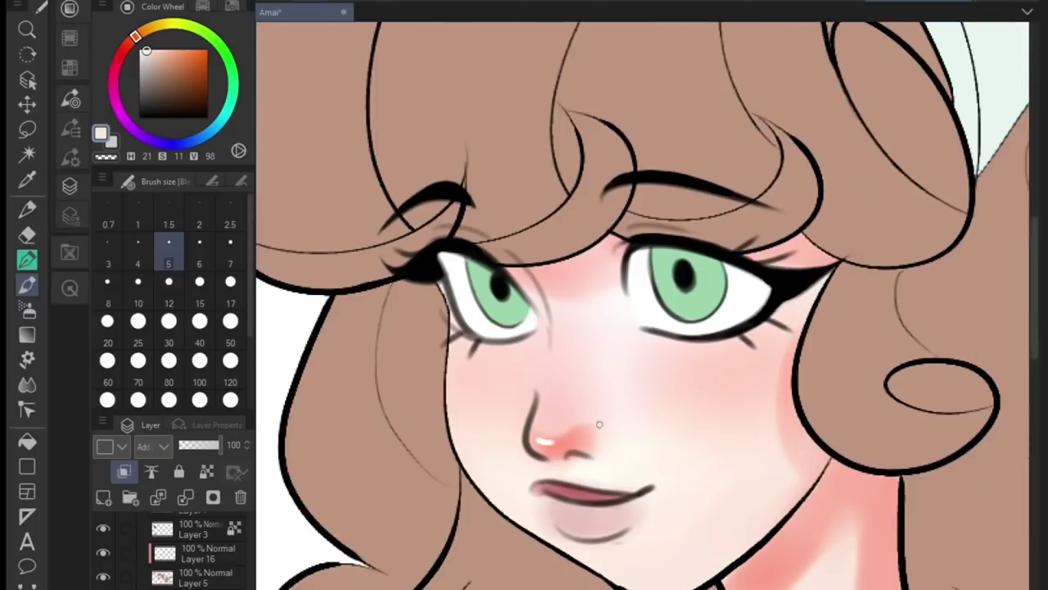
Add pale peach highlights at brush size 7 to the nose and cheeks of the three-quarter and profile heads.
key("bracketright")
key("bracketright")
scroll(711, 347, "down", 1)
scroll(798, 351, "down", 1)
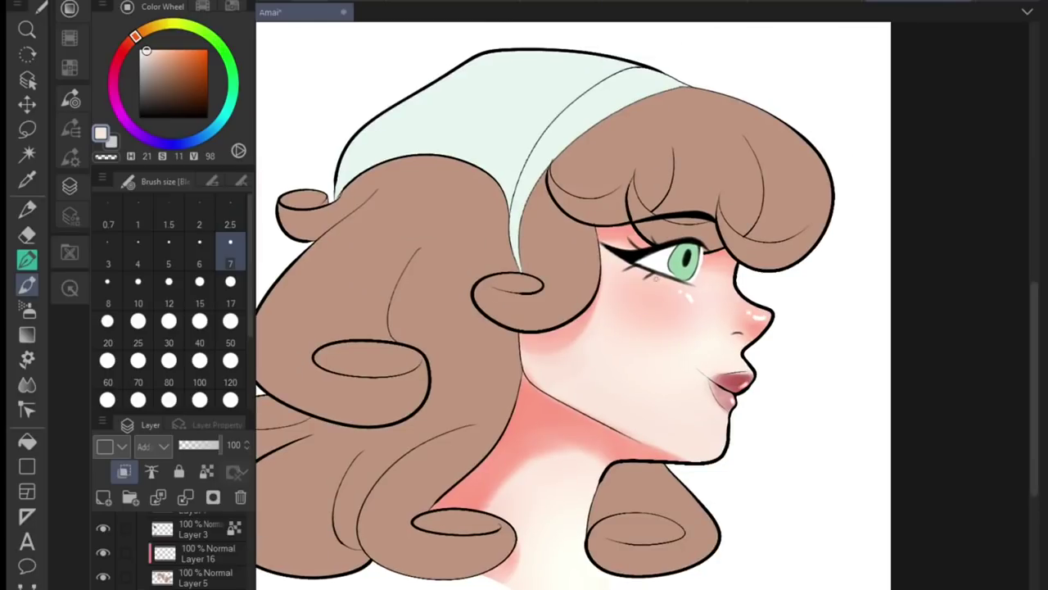
Refine the pale highlights on the full-body figure's face, hands and thighs with Razouru's highlight pen.
key("j")
scroll(647, 304, "down", 3)
scroll(647, 305, "up", 3)
key("p")
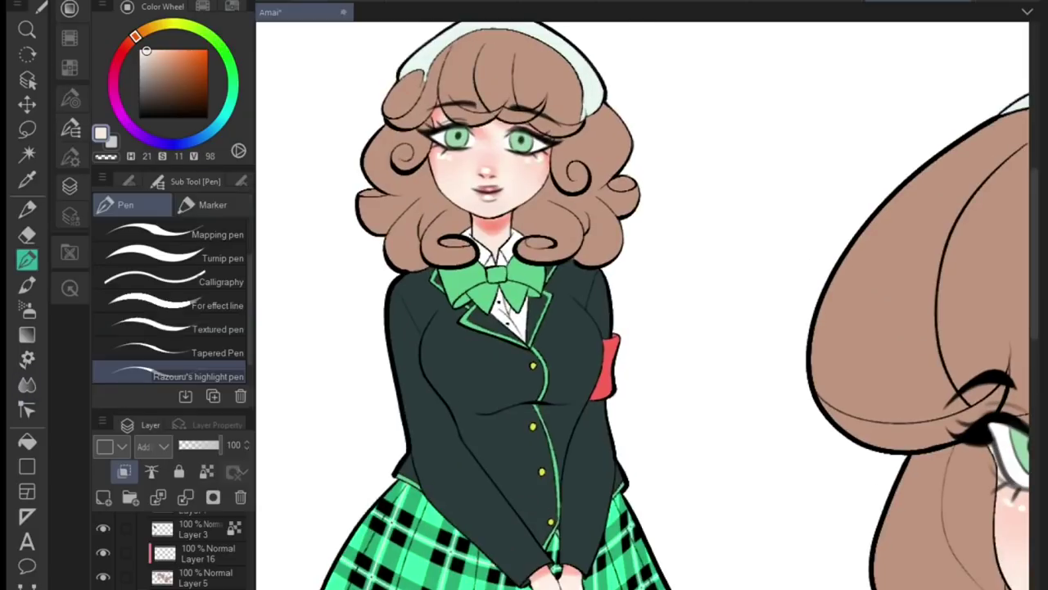
scroll(554, 202, "up", 2)
scroll(421, 220, "down", 3)
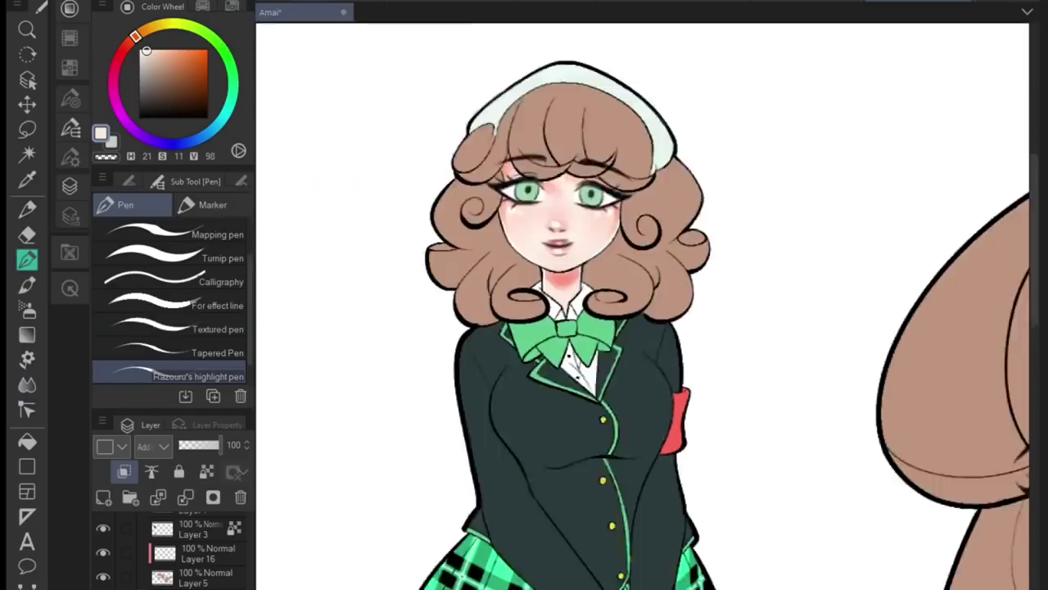
scroll(678, 318, "up", 3)
scroll(655, 229, "up", 1)
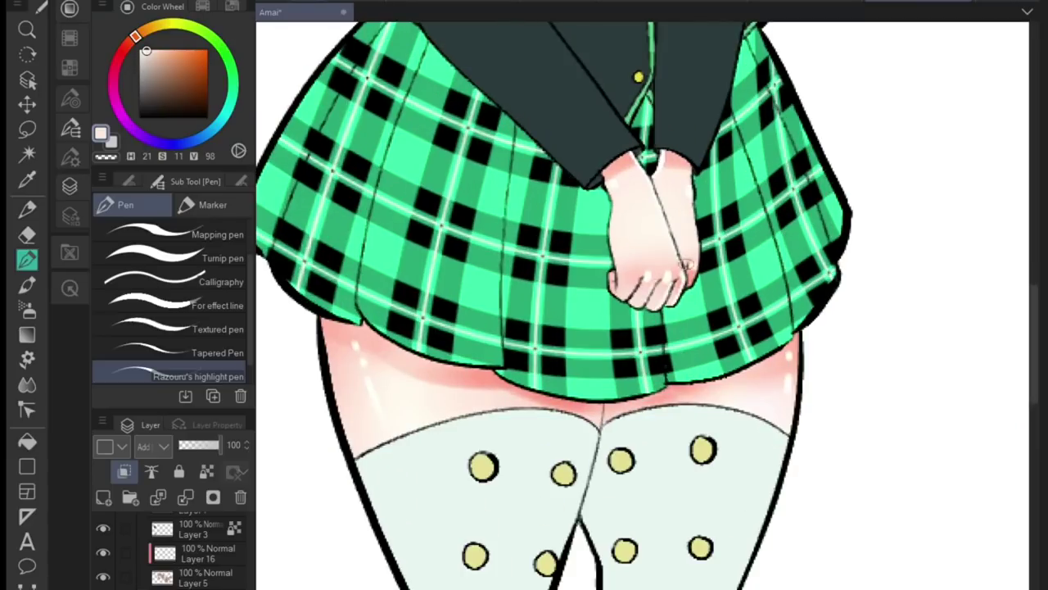
Airbrush a soft pale peach glow over the full-body and three-quarter faces.
scroll(613, 287, "down", 4)
key("b")
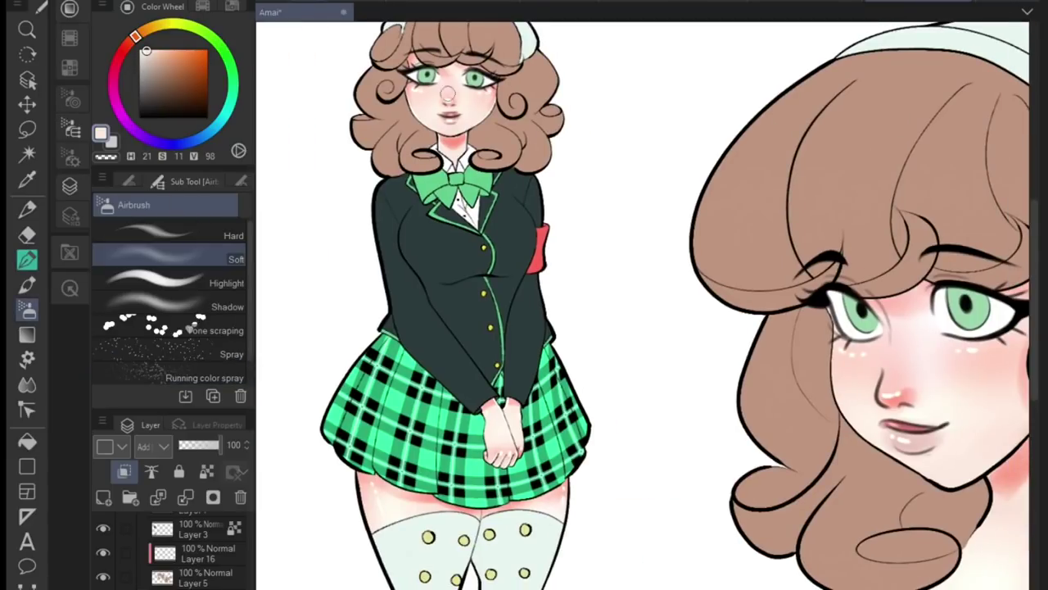
left_click_drag(891, 356, 606, 271)
left_click_drag(562, 58, 316, 32)
scroll(921, 146, "up", 3)
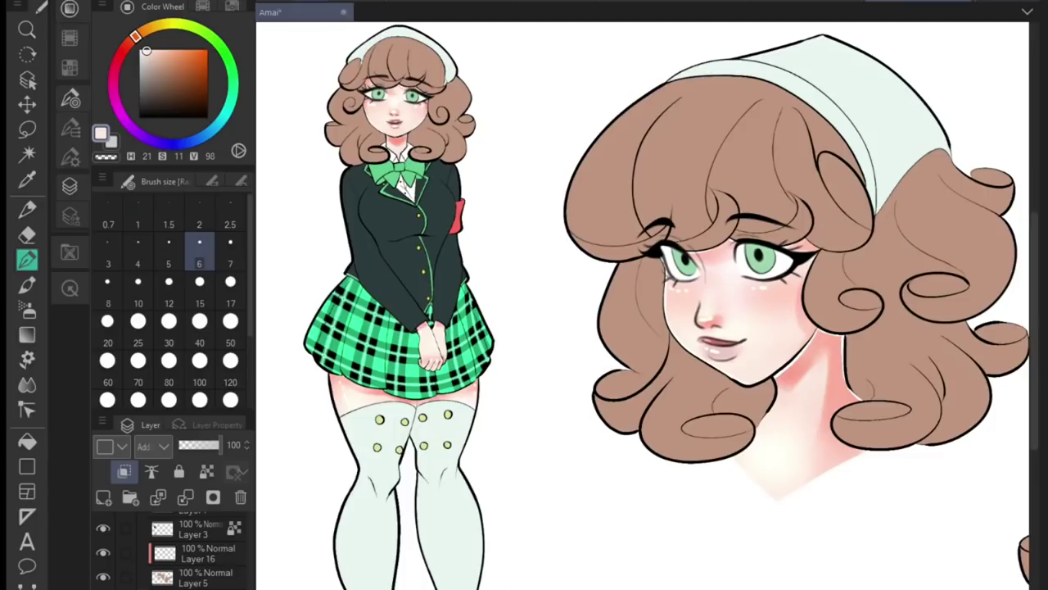
Set Layer 16 to Multiply and airbrush soft brick-red shadows at size 100 over the three-quarter head's fringe and curls.
left_click(205, 553)
left_click(27, 310)
left_click(178, 70)
left_click(230, 321)
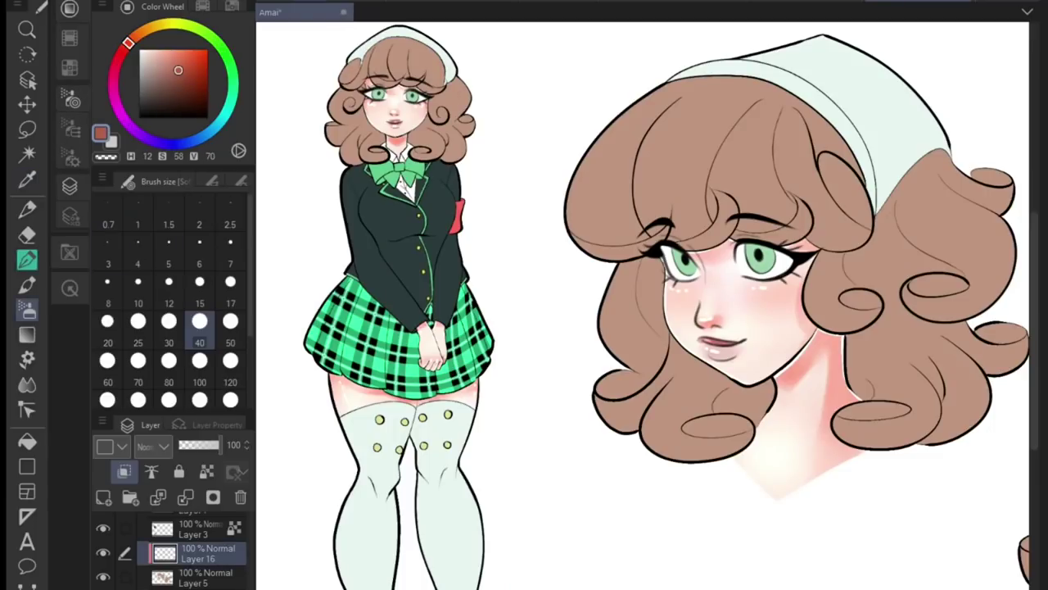
mouse_move(466, 72)
left_mouse_down()
mouse_move(364, 78)
mouse_move(468, 28)
mouse_move(442, 123)
left_mouse_up()
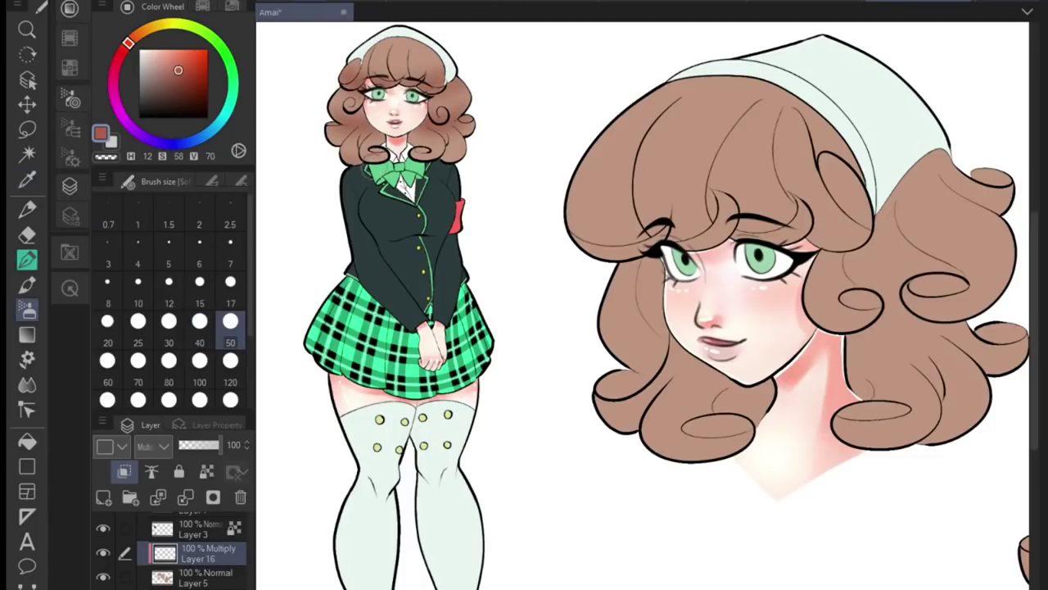
left_click(199, 361)
mouse_move(573, 214)
left_mouse_down()
mouse_move(860, 221)
mouse_move(868, 241)
left_mouse_up()
mouse_move(589, 233)
left_mouse_down()
mouse_move(671, 178)
mouse_move(934, 249)
mouse_move(971, 244)
mouse_move(878, 177)
mouse_move(864, 324)
mouse_move(749, 461)
mouse_move(623, 410)
left_mouse_up()
scroll(972, 426, "up", 2)
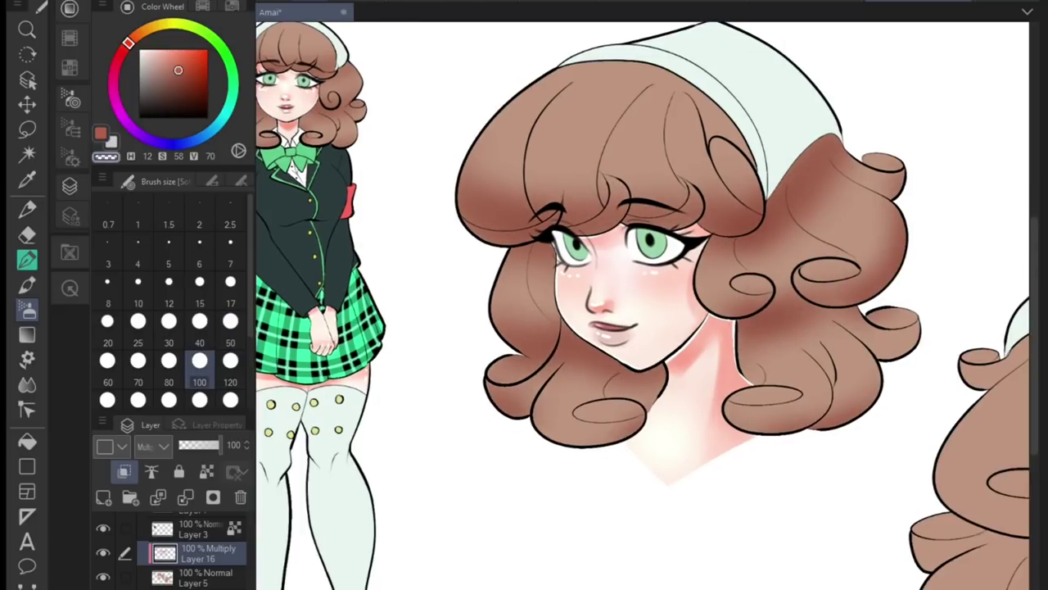
Airbrush soft brick-red shadows on the profile head's crown, fringe, back hair and curls.
scroll(972, 426, "down", 3)
left_click_drag(680, 344, 741, 290)
scroll(494, 156, "up", 1)
left_click_drag(494, 156, 622, 197)
left_click_drag(737, 409, 352, 270)
mouse_move(704, 188)
left_mouse_down()
mouse_move(819, 271)
mouse_move(672, 245)
mouse_move(639, 315)
left_mouse_up()
left_click_drag(426, 221, 320, 283)
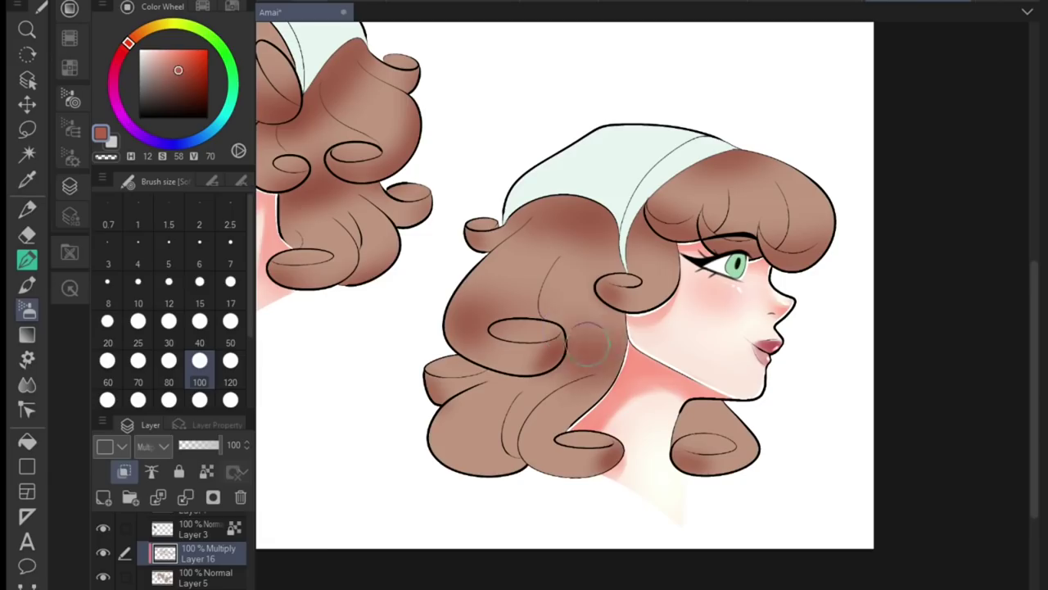
mouse_move(586, 327)
left_mouse_down()
mouse_move(524, 365)
mouse_move(704, 414)
left_mouse_up()
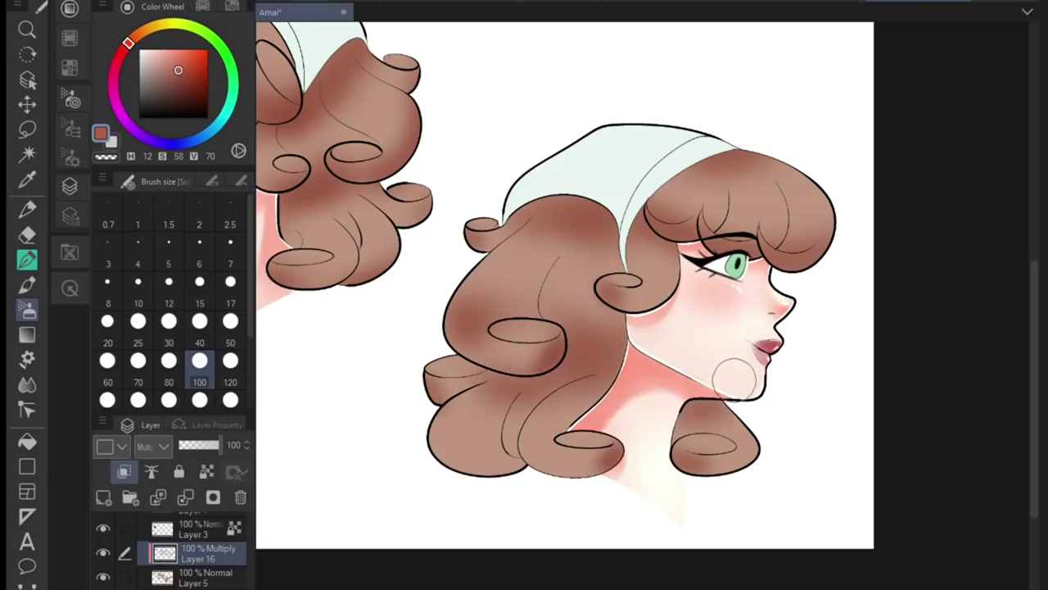
left_click_drag(569, 332, 524, 319)
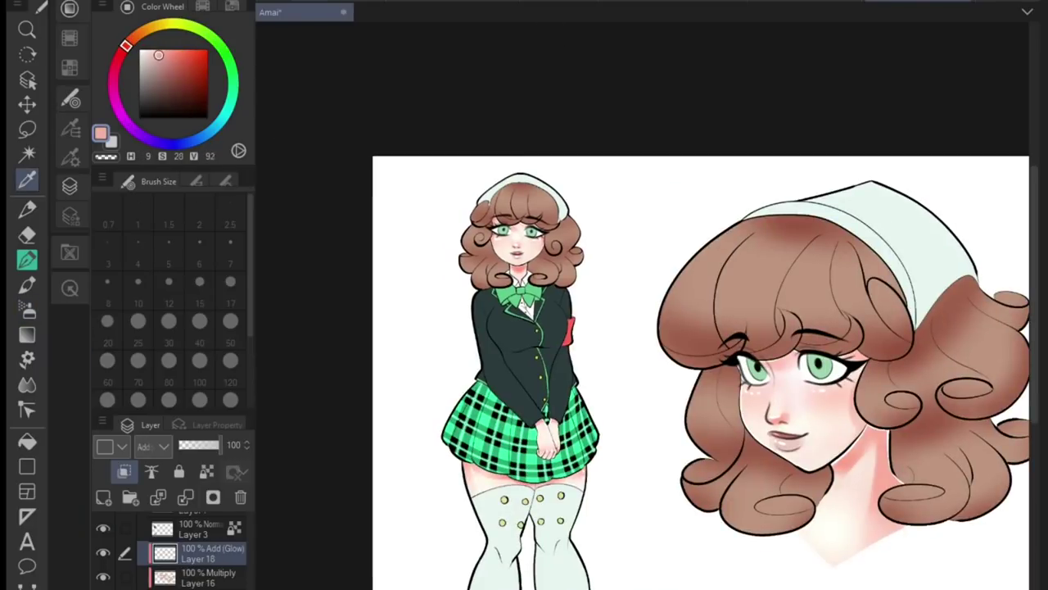
Airbrush salmon-pink highlight bands in Add (Glow) mode across the hair of the full-body figure and both head studies.
scroll(675, 262, "up", 3)
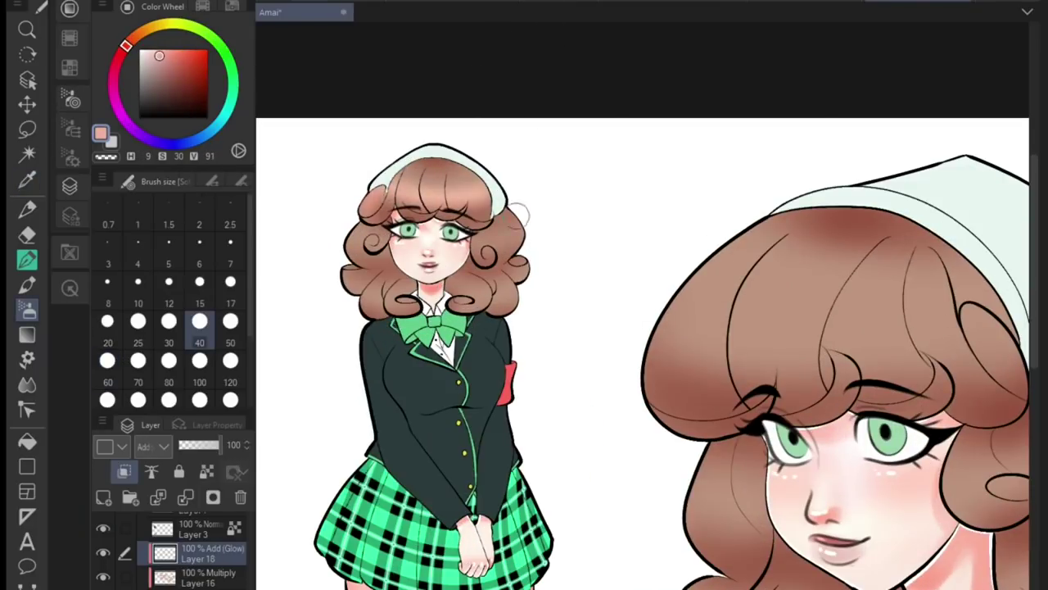
left_click_drag(504, 236, 357, 236)
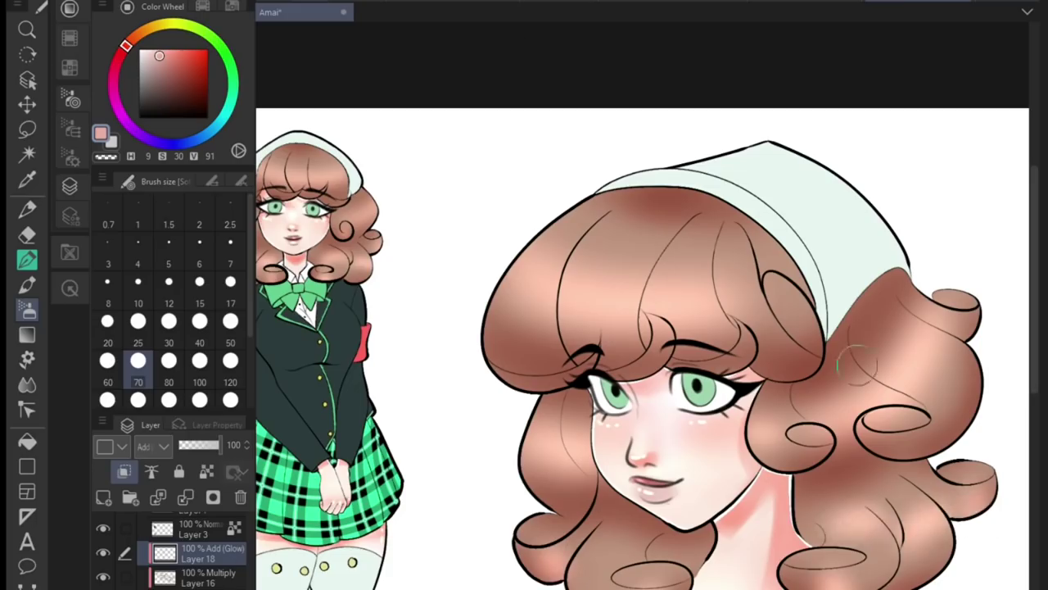
scroll(978, 564, "down", 3)
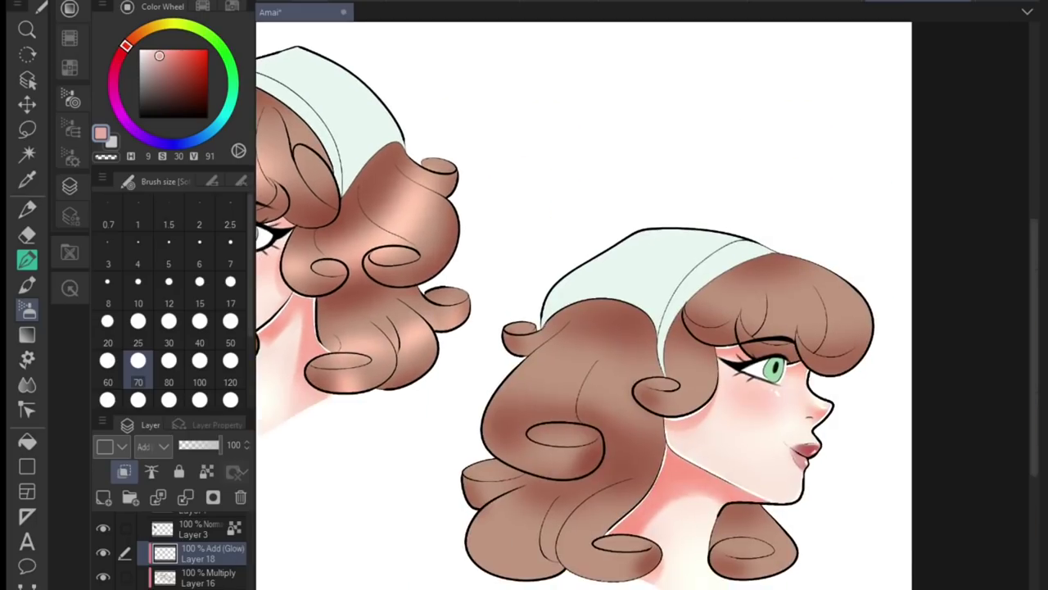
left_click(200, 361)
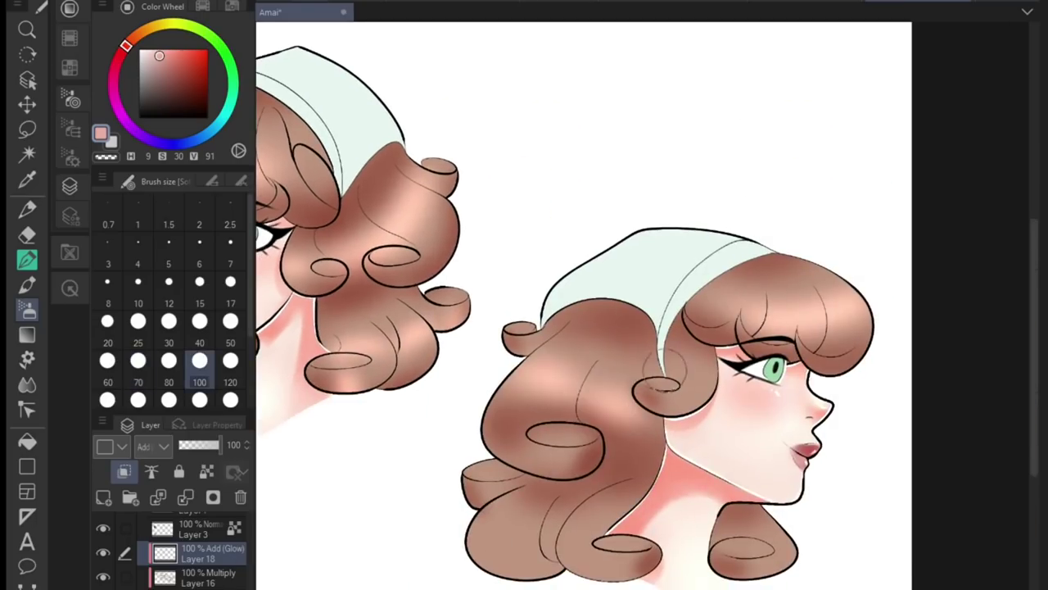
left_click(107, 361)
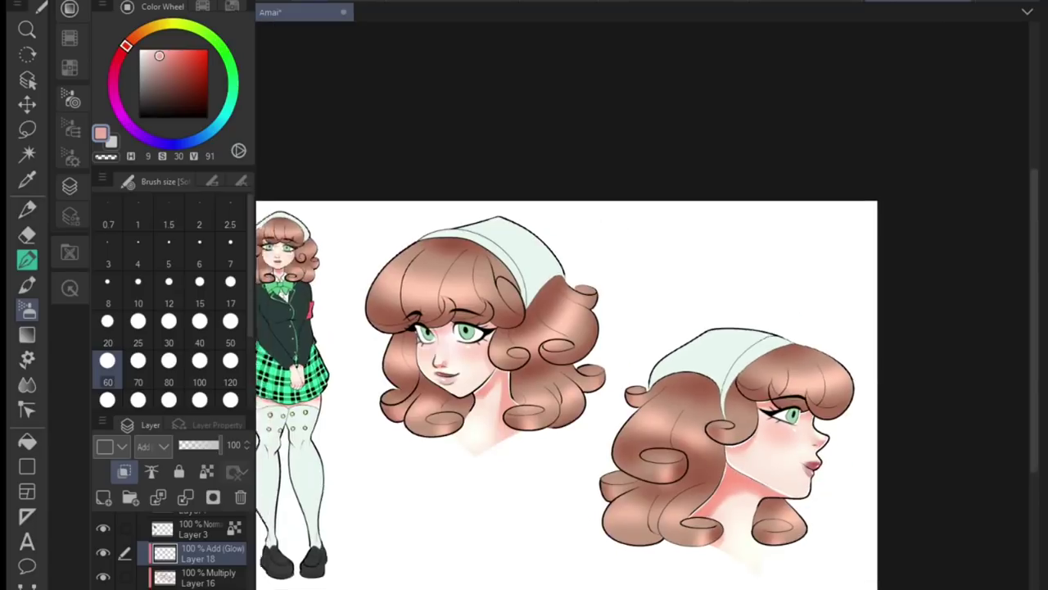
Paint dark red Multiply shadows at brush size 10 along the full-body figure's fringe strands and inside the spiral curls beside the face.
scroll(586, 369, "up", 2)
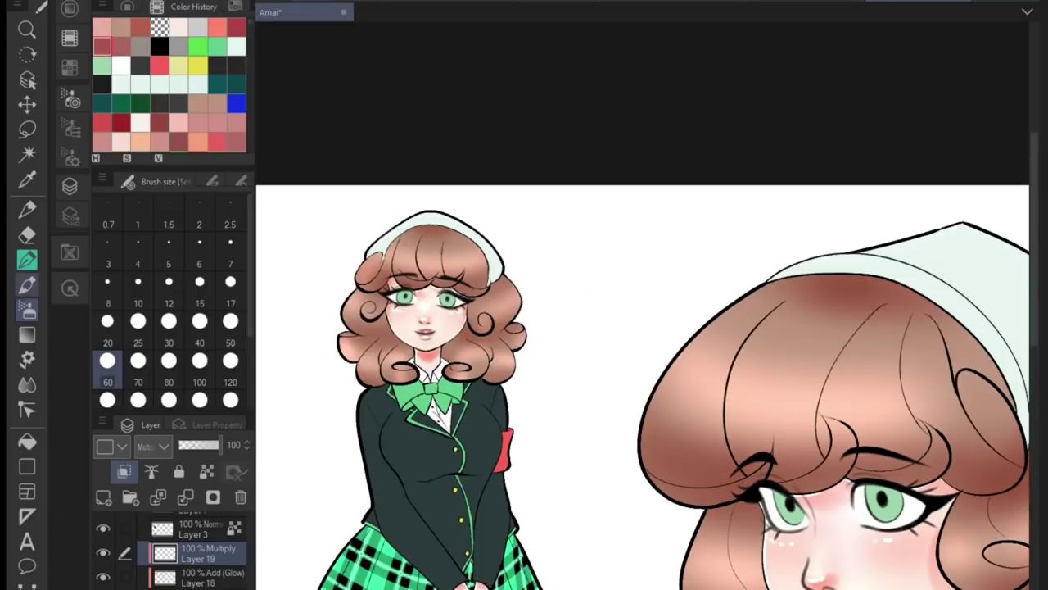
scroll(425, 331, "up", 3)
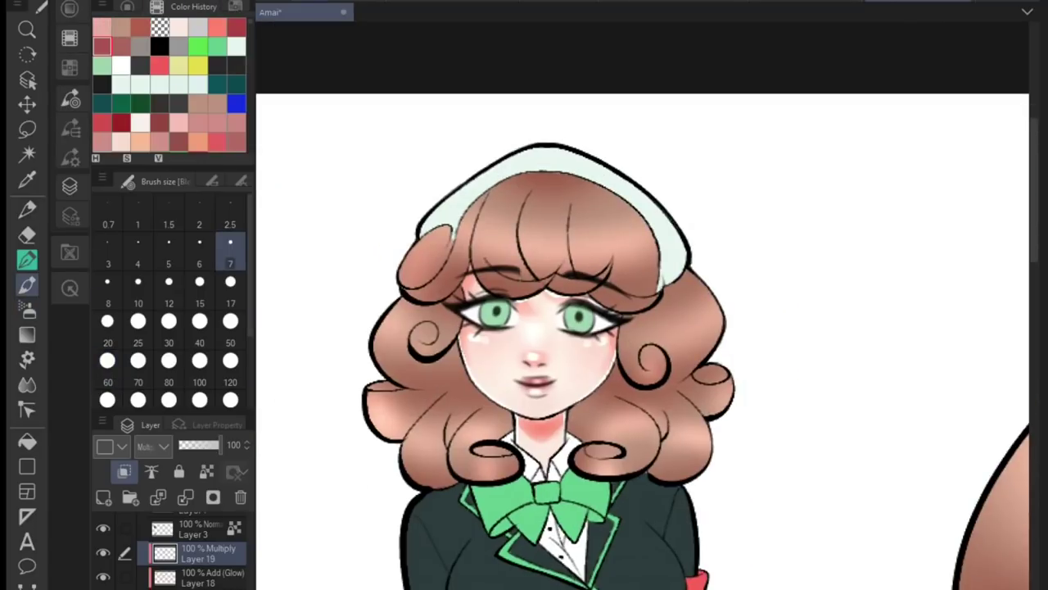
left_click(138, 287)
mouse_move(476, 229)
left_mouse_down()
mouse_move(506, 268)
mouse_move(584, 275)
left_mouse_up()
mouse_move(452, 239)
left_mouse_down()
mouse_move(405, 282)
mouse_move(409, 291)
left_mouse_up()
left_click_drag(577, 262, 597, 275)
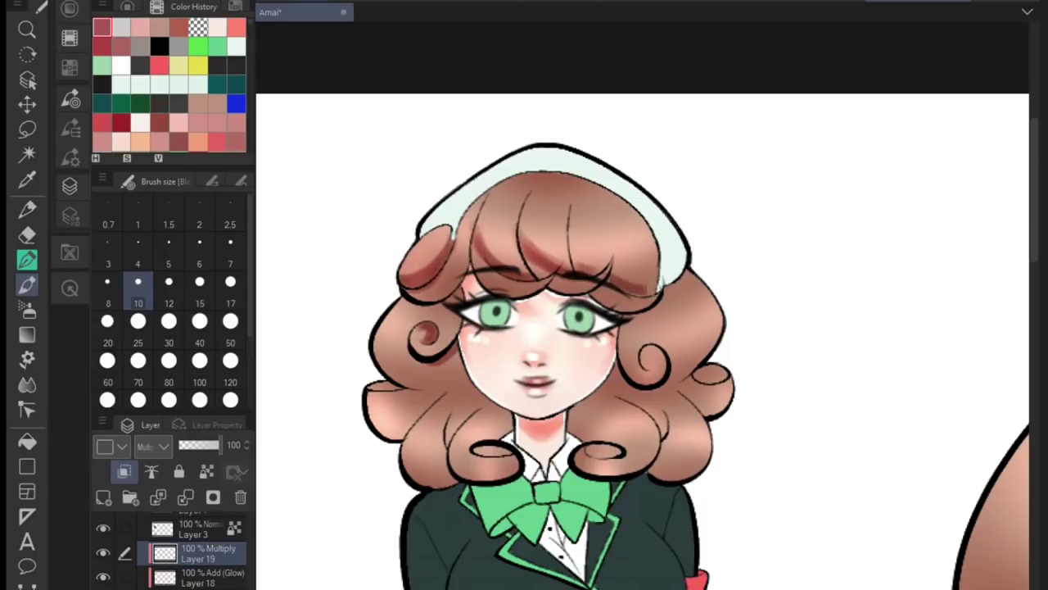
left_click_drag(490, 201, 504, 272)
left_click_drag(524, 193, 540, 255)
left_click_drag(568, 220, 593, 273)
left_click_drag(662, 347, 641, 371)
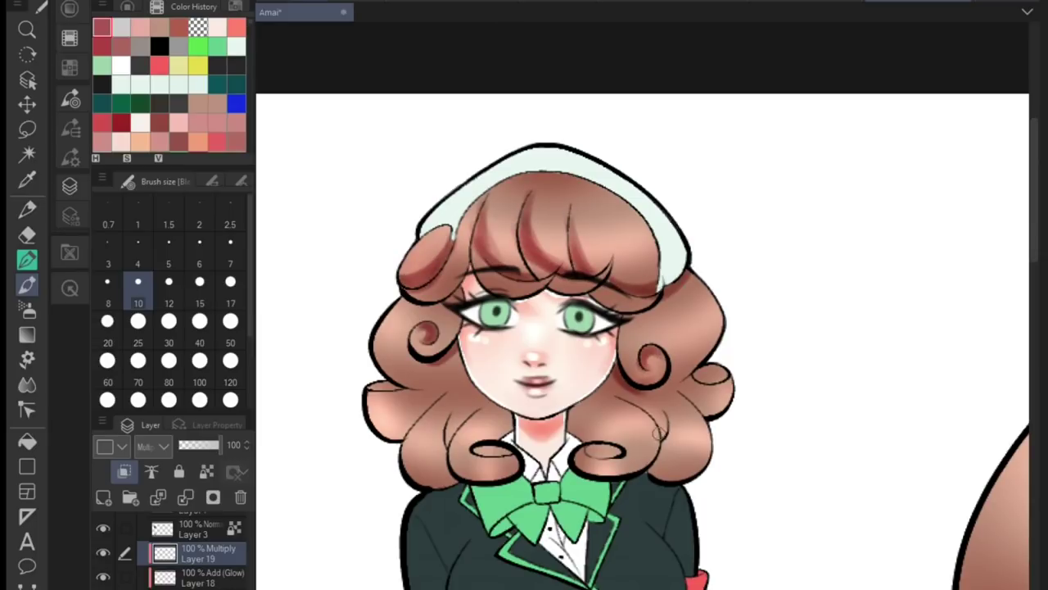
Paint dark red shadows inside the full-body figure's lower curls and in the hair beside the neck.
left_click_drag(492, 391, 449, 443)
left_click_drag(475, 452, 523, 439)
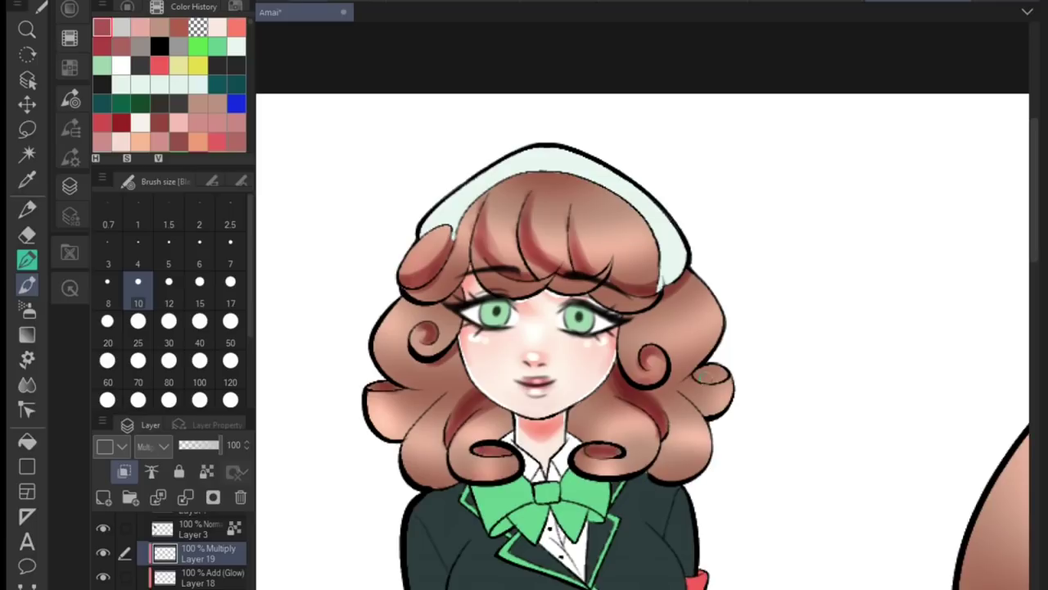
mouse_move(443, 402)
left_mouse_down()
mouse_move(419, 483)
mouse_move(403, 483)
left_mouse_up()
left_click_drag(451, 422, 438, 483)
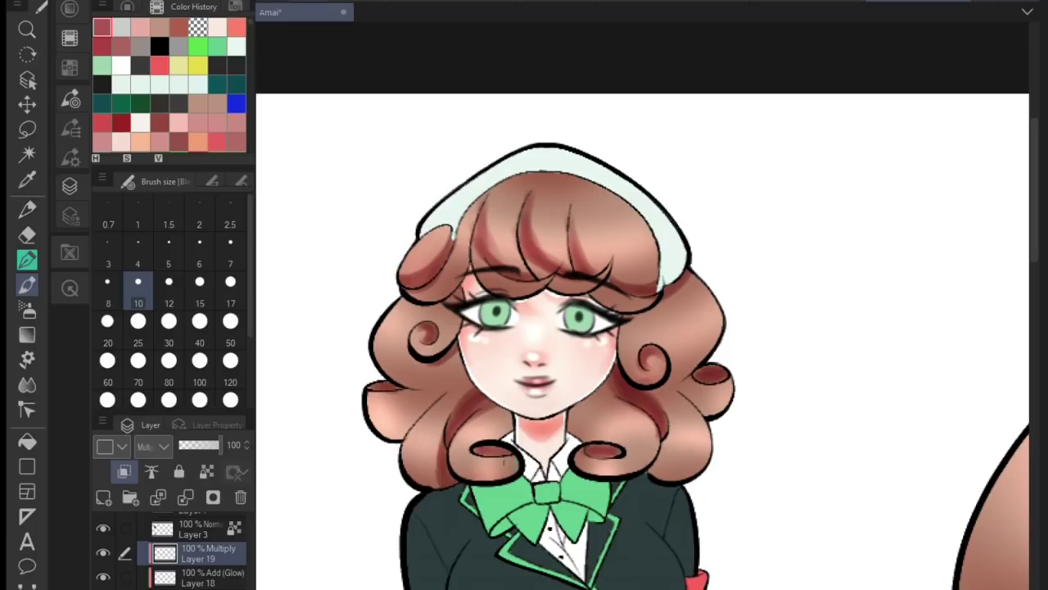
left_click_drag(672, 410, 655, 475)
left_click_drag(458, 379, 592, 385)
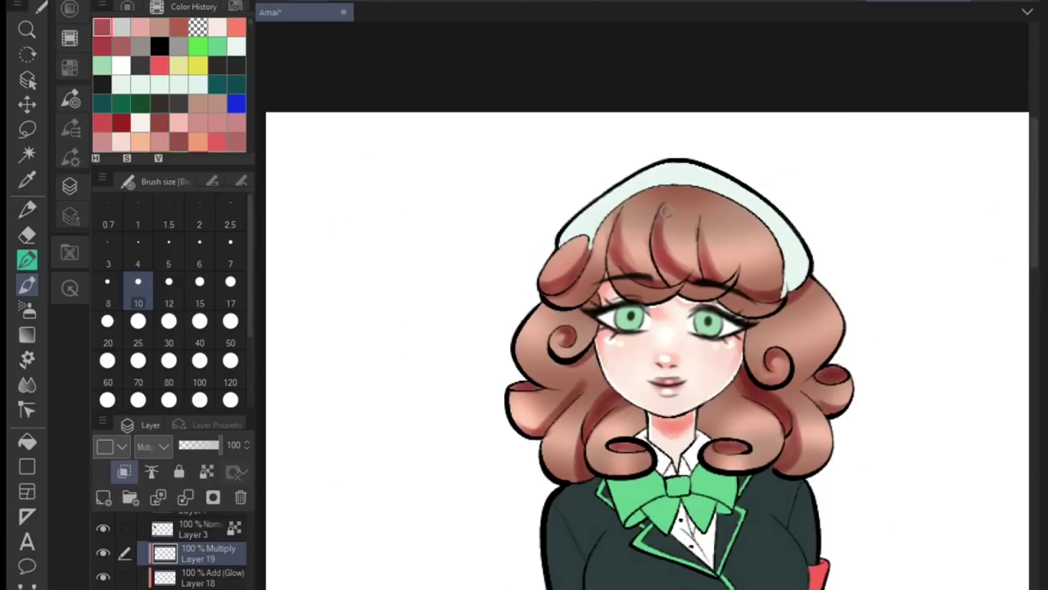
Paint dark red shadows at brush size 30 along the lower edge and strand partings of the three-quarter head's fringe.
scroll(667, 213, "down", 2)
left_click(168, 321)
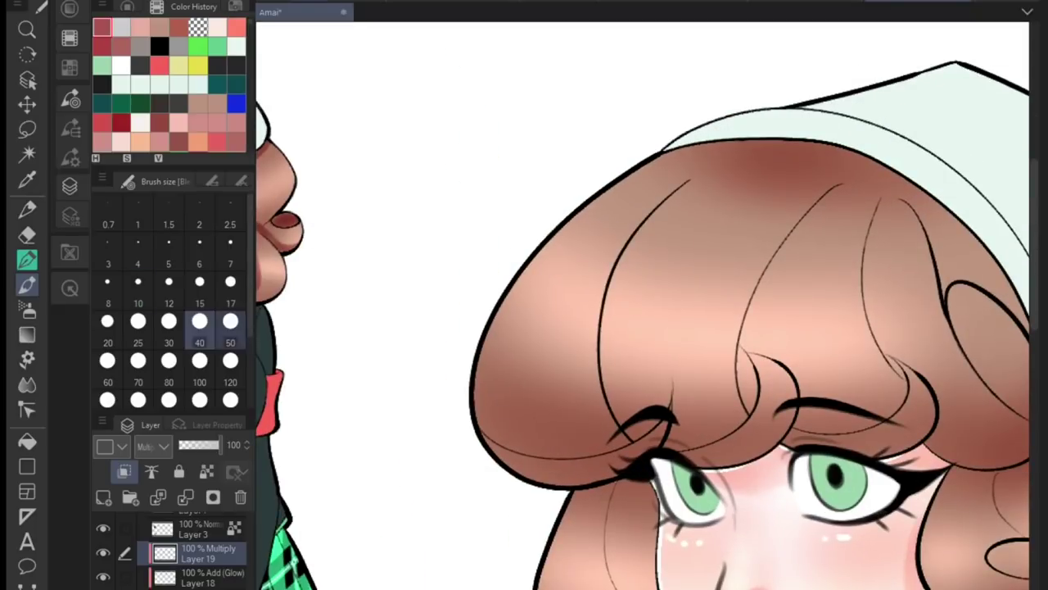
left_click_drag(479, 385, 630, 447)
mouse_move(615, 258)
left_mouse_down()
mouse_move(643, 429)
mouse_move(762, 434)
left_mouse_up()
key("ctrl+minus")
mouse_move(606, 320)
left_mouse_down()
mouse_move(655, 426)
mouse_move(623, 418)
left_mouse_up()
left_click_drag(680, 336, 717, 393)
left_click_drag(713, 421, 778, 451)
left_click_drag(737, 336, 793, 421)
left_click_drag(512, 319, 532, 409)
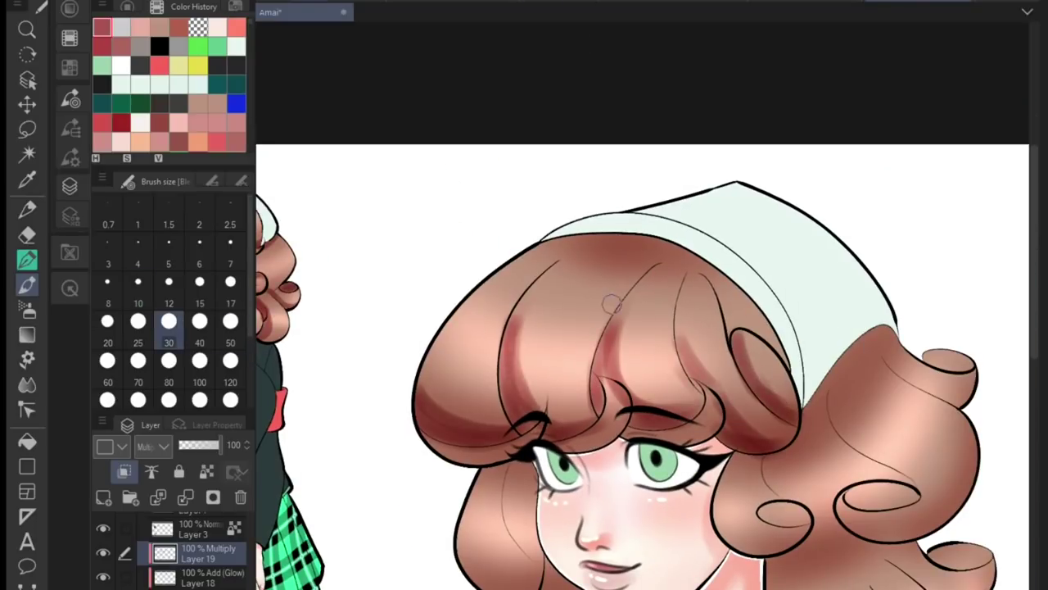
Shade the curl openings and hair folds beside the three-quarter head's face and neck in dark red.
mouse_move(815, 463)
left_mouse_down()
mouse_move(770, 503)
mouse_move(675, 320)
left_mouse_up()
left_click_drag(729, 376, 630, 434)
left_click_drag(664, 344, 737, 426)
left_click_drag(680, 331, 782, 381)
mouse_move(737, 344)
left_mouse_down()
mouse_move(778, 385)
mouse_move(843, 359)
left_mouse_up()
left_click_drag(624, 448, 701, 450)
left_click_drag(422, 470, 504, 469)
left_click_drag(701, 292, 773, 294)
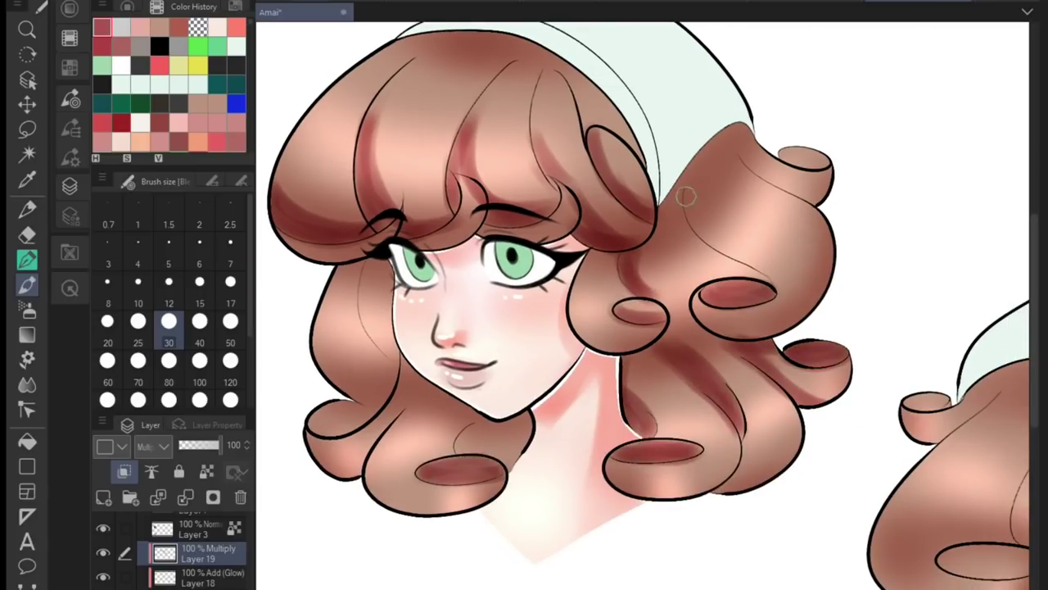
Add dark red shadows along the three-quarter head's upper back curl folds and inside the remaining lower curls.
left_click_drag(673, 178, 766, 280)
mouse_move(725, 131)
left_mouse_down()
mouse_move(774, 173)
mouse_move(823, 195)
left_mouse_up()
left_click_drag(313, 425, 367, 434)
left_click_drag(463, 442, 509, 413)
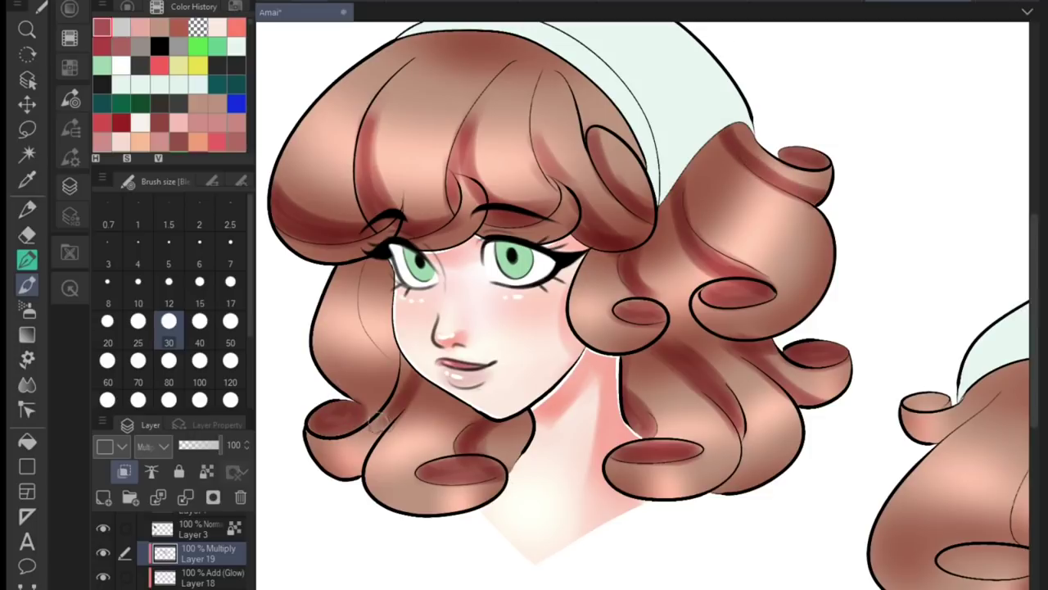
Fill the profile head's curl openings with dark red shadow at brush size 40.
key("bracketright")
key("bracketright")
scroll(402, 301, "down", 4)
scroll(995, 471, "up", 4)
key("bracketleft")
left_click_drag(394, 492, 479, 483)
left_click_drag(491, 434, 594, 438)
left_click_drag(711, 360, 733, 373)
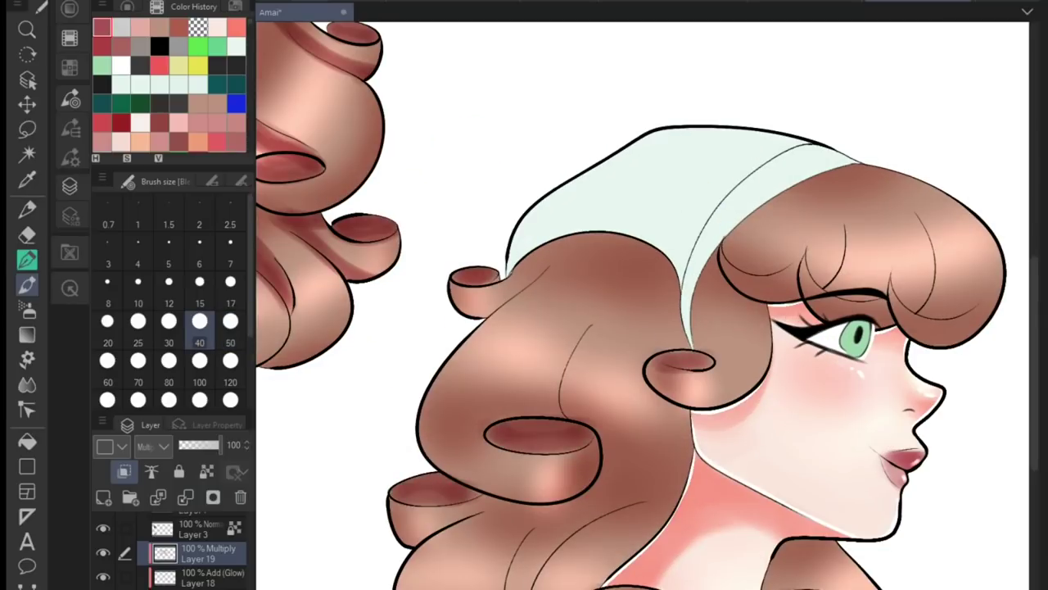
Paint dark red shadows at brush size 20 on the profile head's fringe, the lock beside the headscarf and the back strand.
key("bracketleft")
key("bracketleft")
key("bracketleft")
mouse_move(727, 250)
left_mouse_down()
mouse_move(819, 245)
mouse_move(936, 302)
mouse_move(914, 262)
left_mouse_up()
left_click_drag(700, 311, 680, 209)
left_click_drag(528, 373, 594, 260)
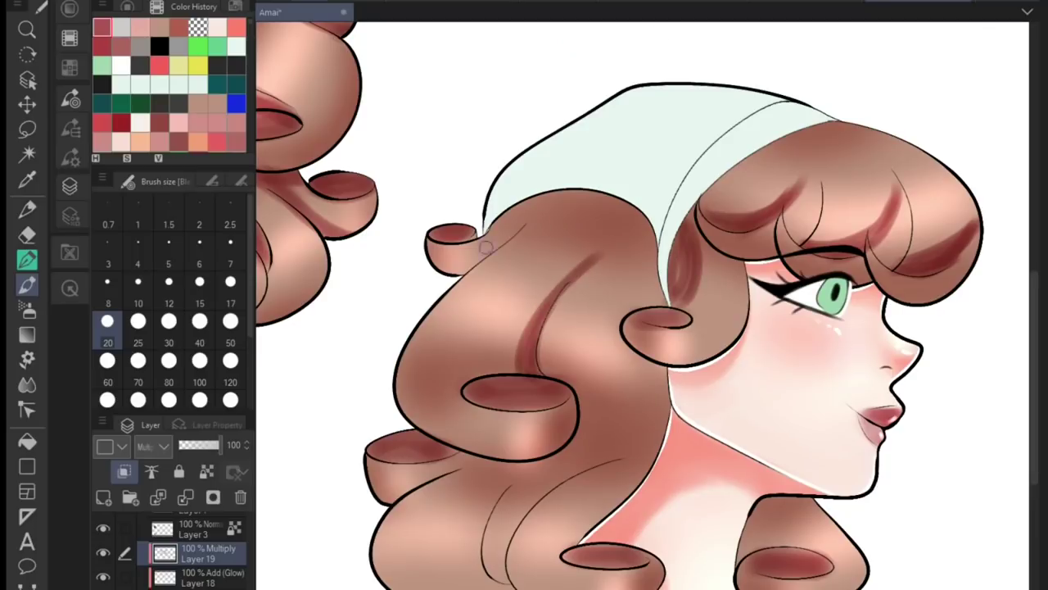
Shade the profile head's upper back strands and the deep folds behind the neck in dark red.
left_click_drag(459, 266, 549, 209)
left_click_drag(565, 286, 597, 254)
mouse_move(552, 458)
left_mouse_down()
mouse_move(491, 574)
mouse_move(638, 397)
mouse_move(492, 573)
left_mouse_up()
key("bracketright")
key("bracketright")
key("bracketright")
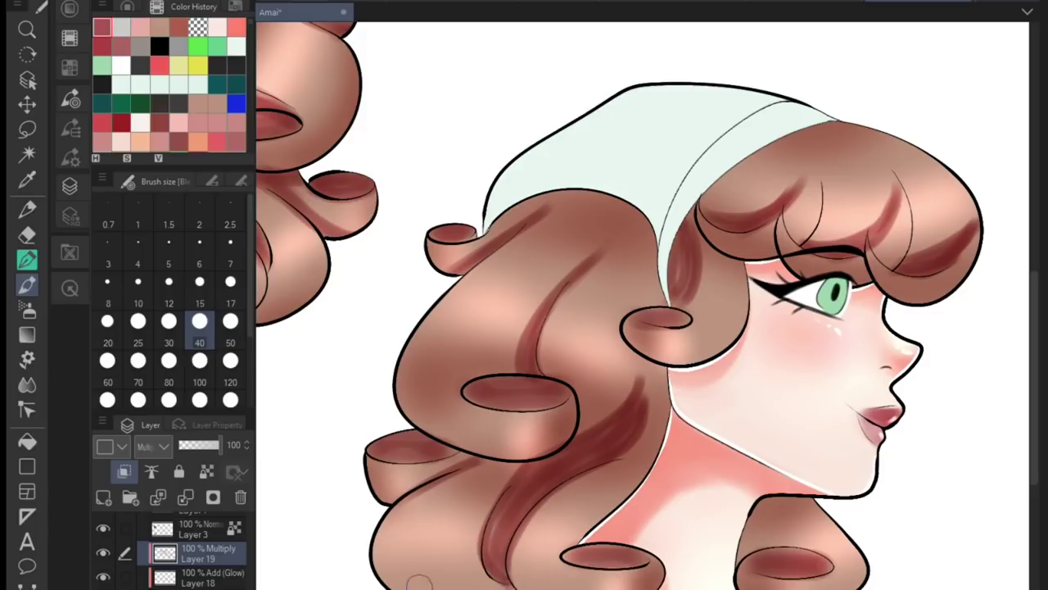
Blend the dark red shadows in the full-body figure's fringe and curls at brush size 17.
scroll(718, 320, "down", 5)
scroll(718, 320, "up", 5)
key("j")
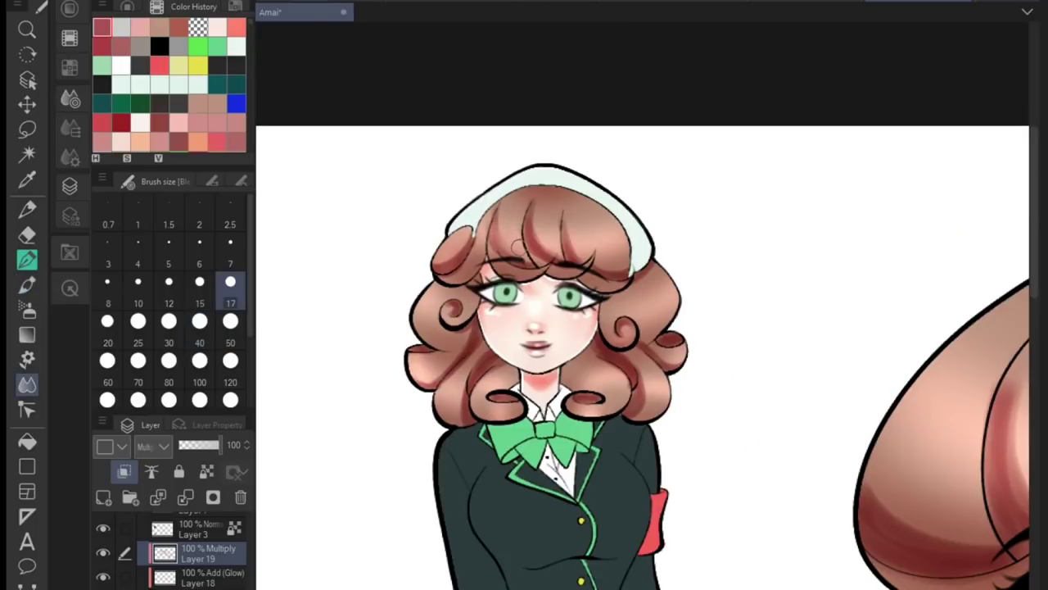
left_click_drag(653, 356, 583, 394)
left_click_drag(471, 413, 484, 360)
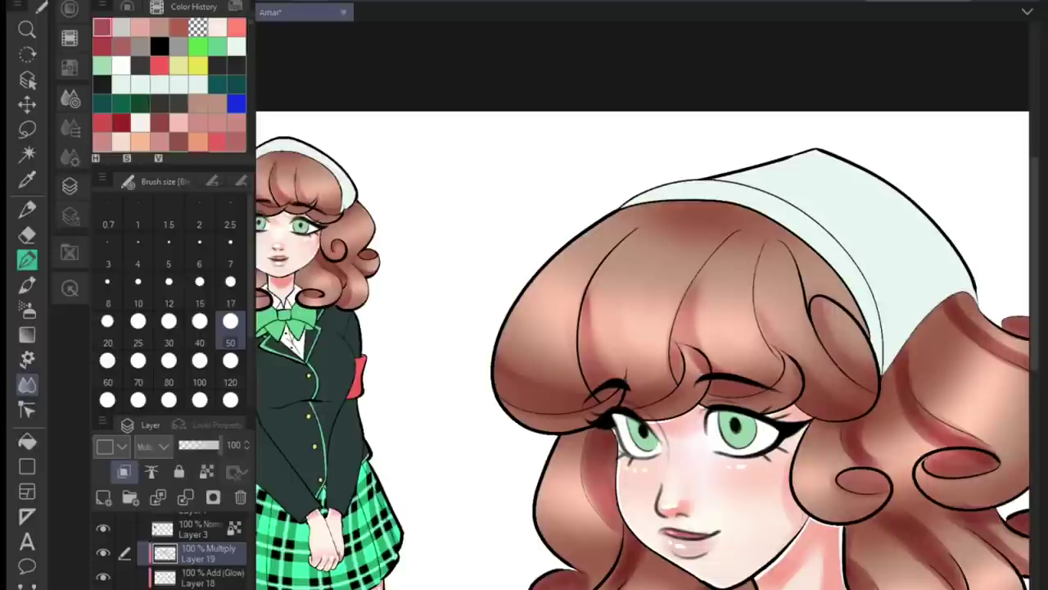
Blend the dark red hair shadows on the three-quarter and profile heads at brush size 50.
scroll(468, 188, "down", 2)
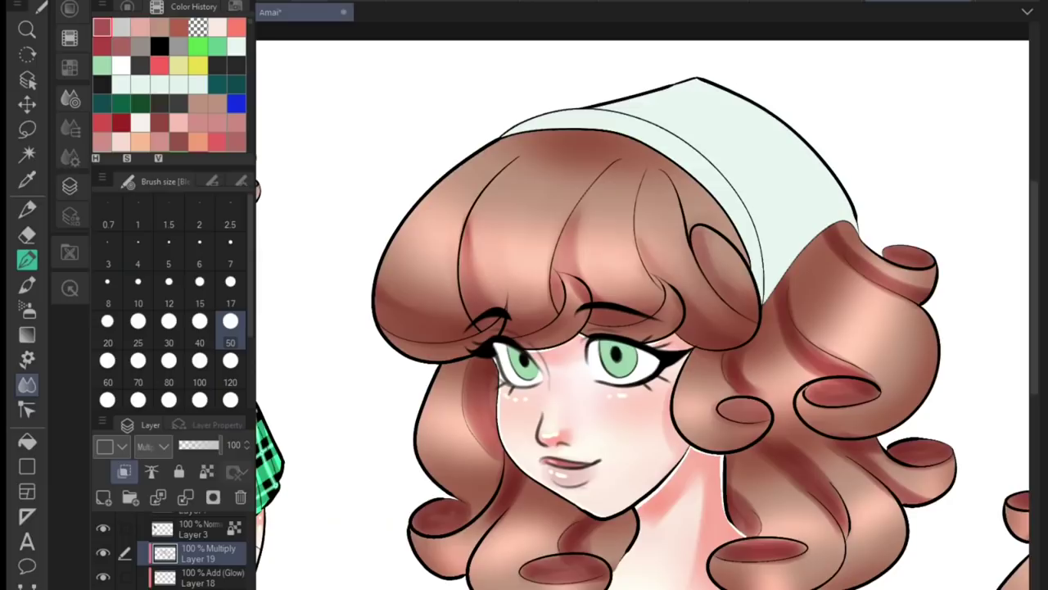
mouse_move(729, 401)
left_mouse_down()
mouse_move(779, 368)
mouse_move(860, 377)
left_mouse_up()
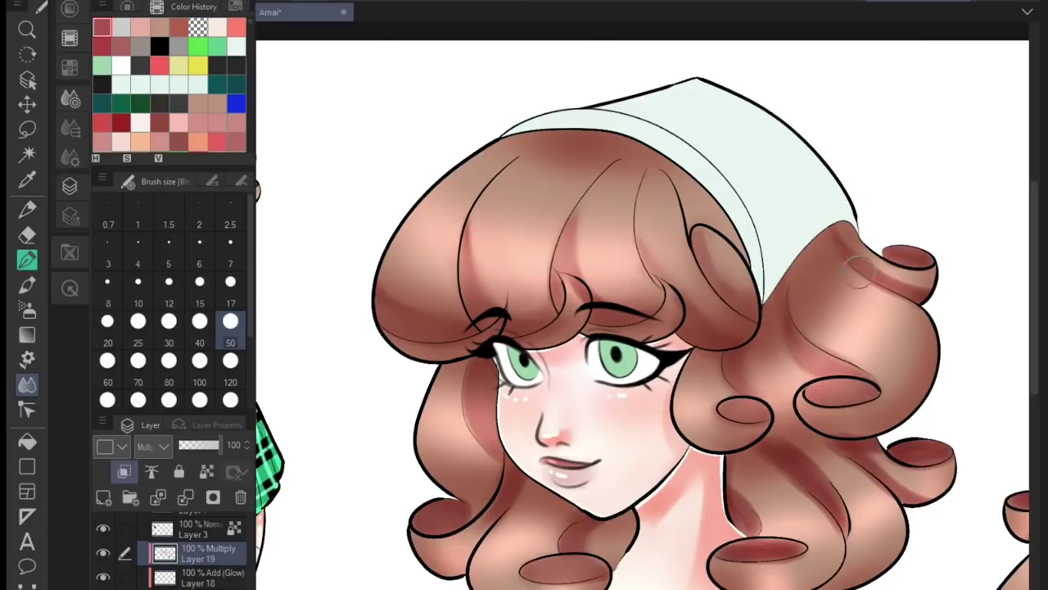
left_click_drag(1033, 200, 943, 171)
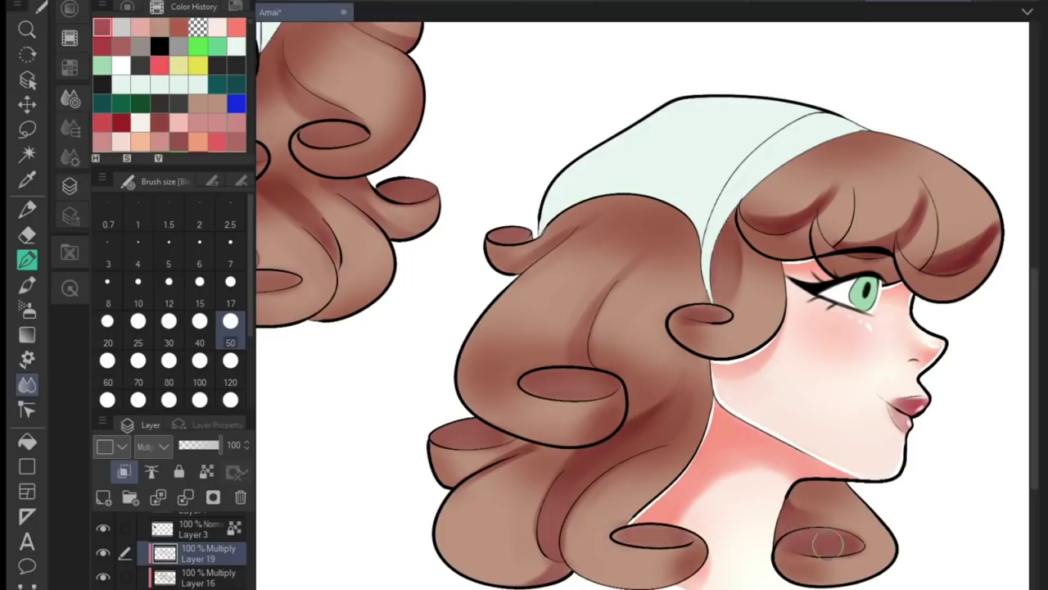
Spray a soft pink glow over the three-quarter head's fringe and curls on an Add (Glow) layer with a large soft airbrush.
scroll(983, 218, "down", 5)
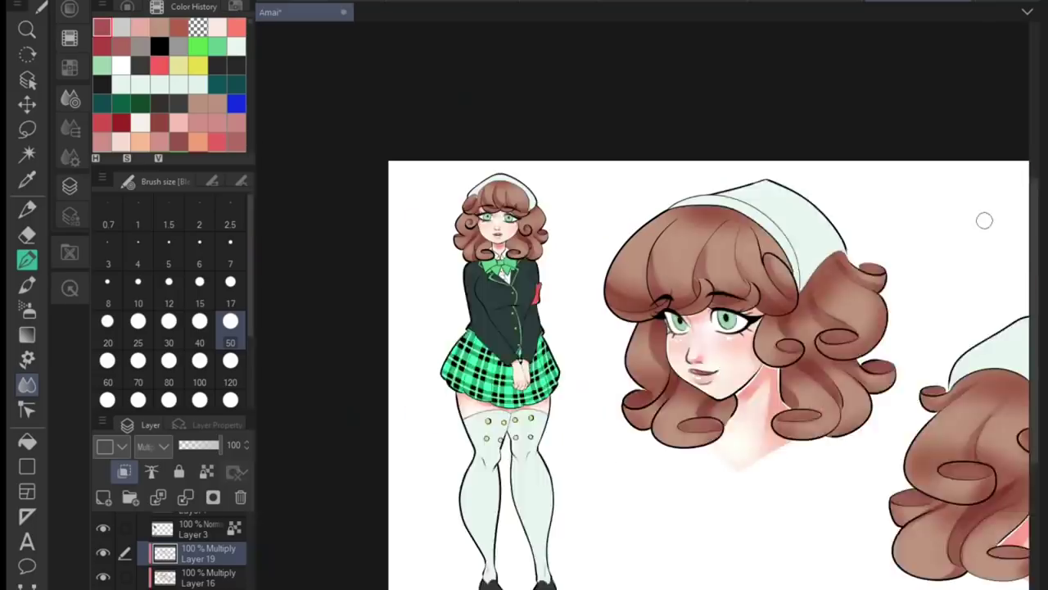
scroll(983, 217, "up", 2)
left_click(201, 577)
key("b")
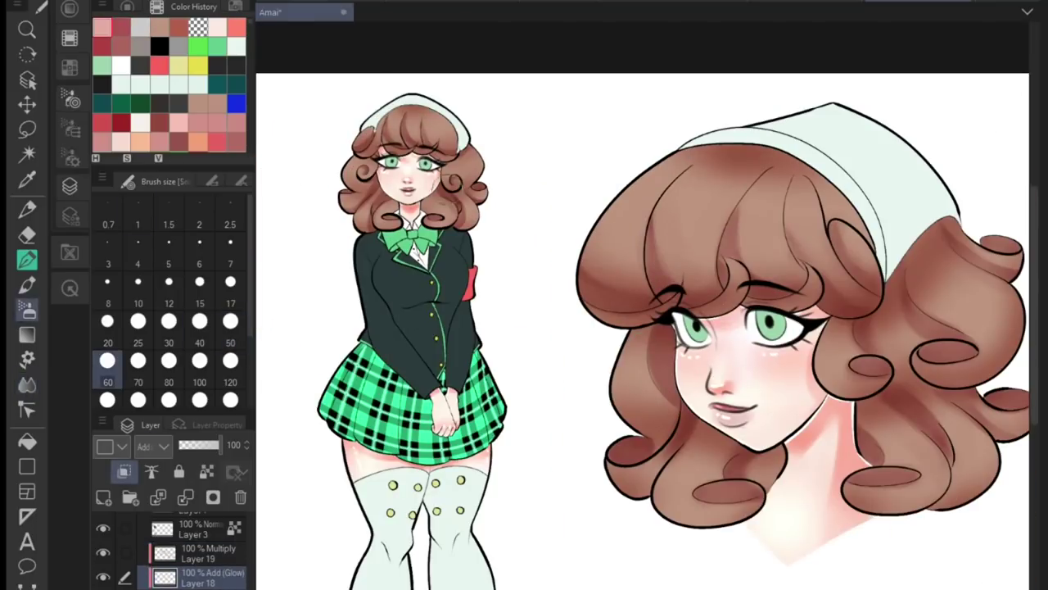
scroll(507, 163, "down", 1)
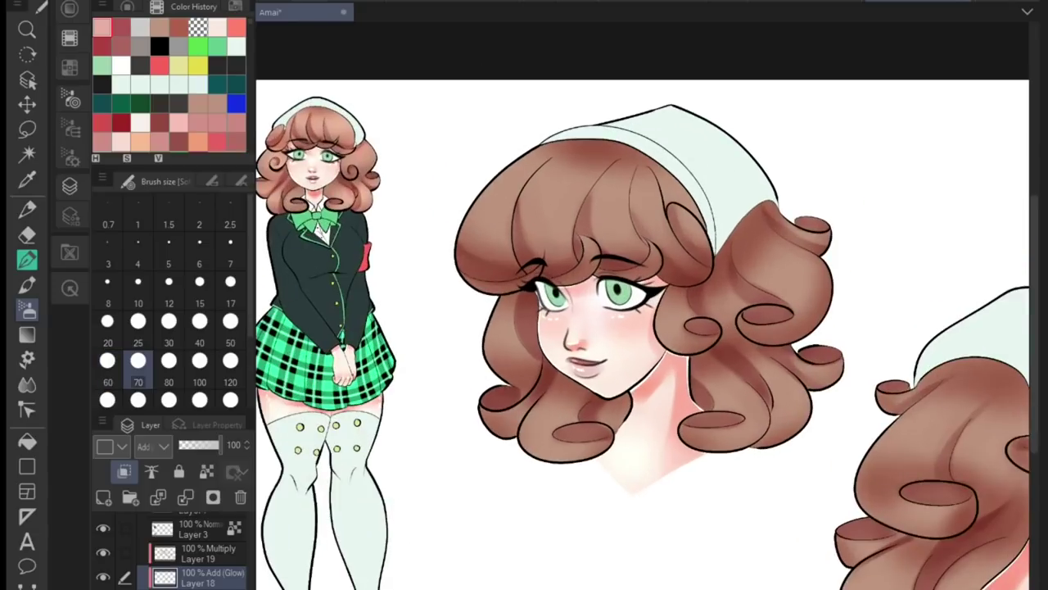
key("bracketright")
key("bracketright")
key("bracketright")
key("bracketright")
key("bracketright")
key("bracketright")
key("bracketright")
left_click_drag(508, 164, 778, 311)
key("bracketleft")
key("bracketleft")
left_click_drag(508, 303, 512, 368)
mouse_move(786, 369)
left_mouse_down()
mouse_move(679, 433)
mouse_move(507, 426)
left_mouse_up()
Widen the tool palettes and reduce the soft airbrush size for the glow on the full-body figure's hair.
scroll(680, 434, "down", 1)
left_click_drag(254, 372, 267, 373)
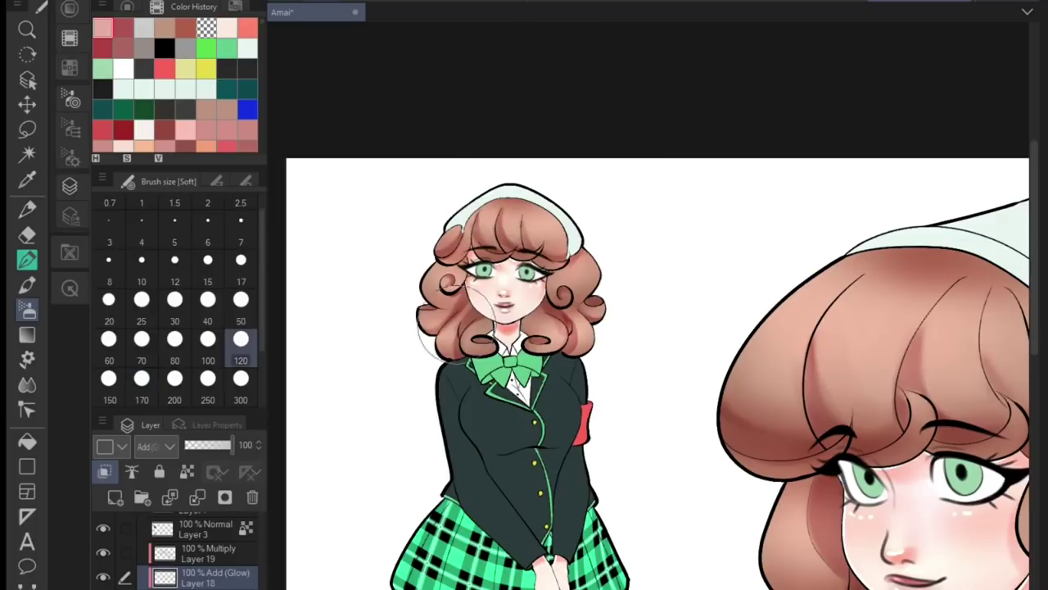
key("bracketleft")
key("bracketleft")
key("bracketleft")
key("bracketleft")
key("bracketleft")
key("bracketleft")
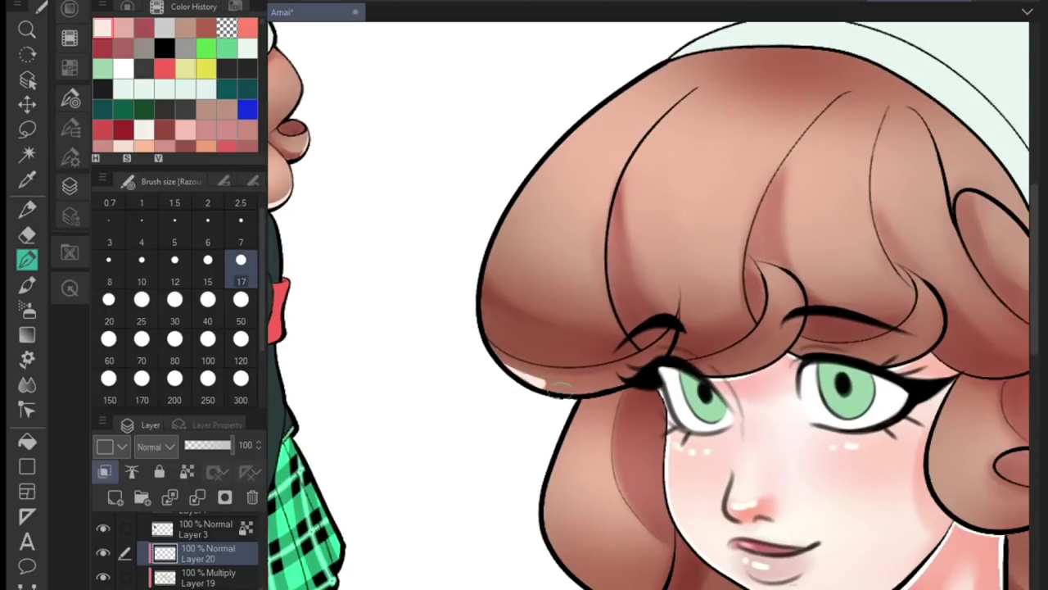
Paint pale rim highlights at brush size 12 along the three-quarter head's fringe edge and curl edges.
key("bracketleft")
key("bracketleft")
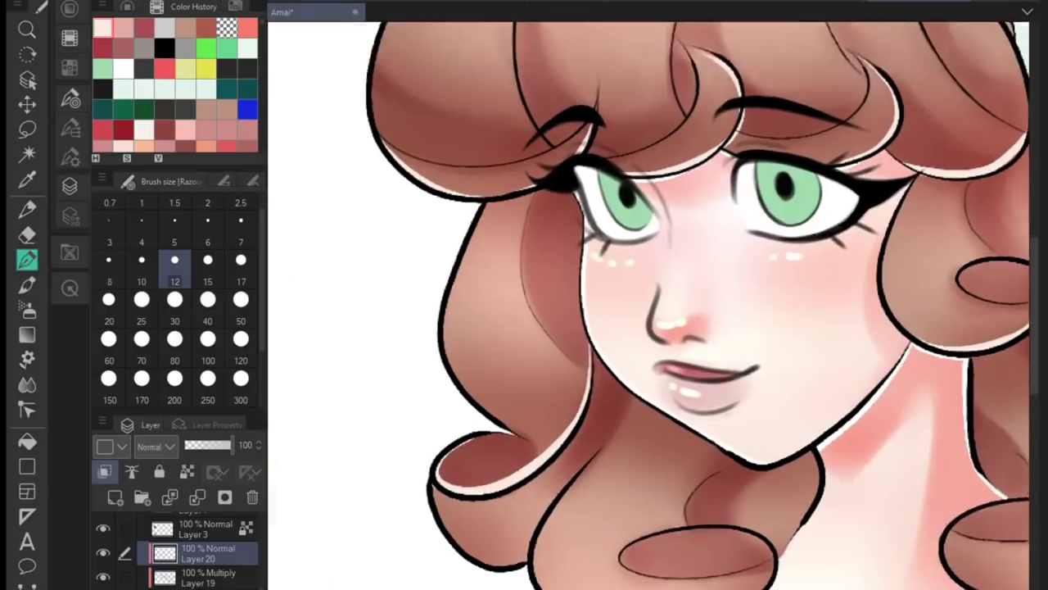
left_click_drag(660, 399, 620, 450)
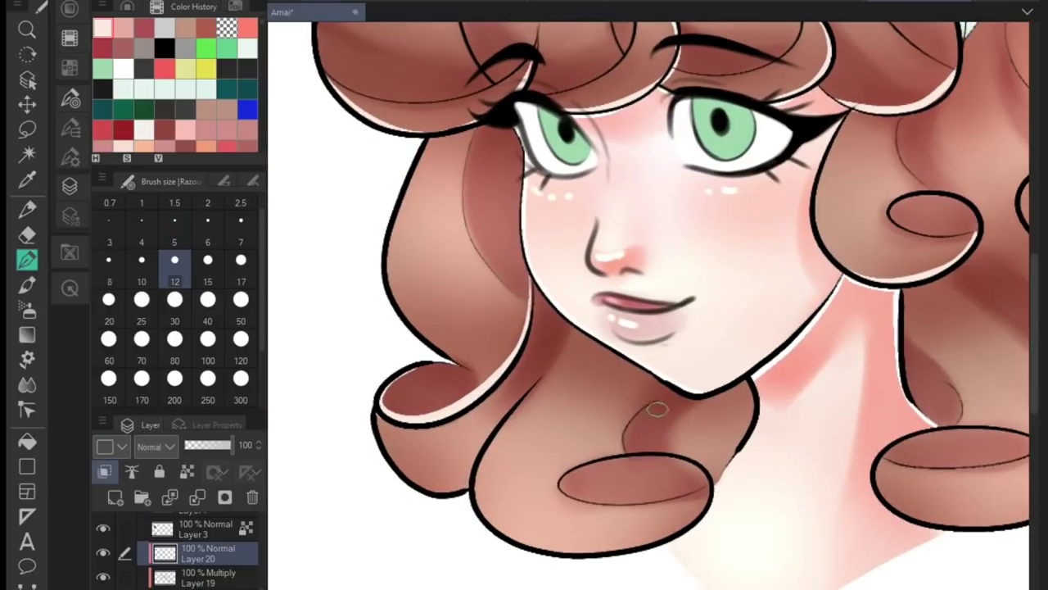
key("e")
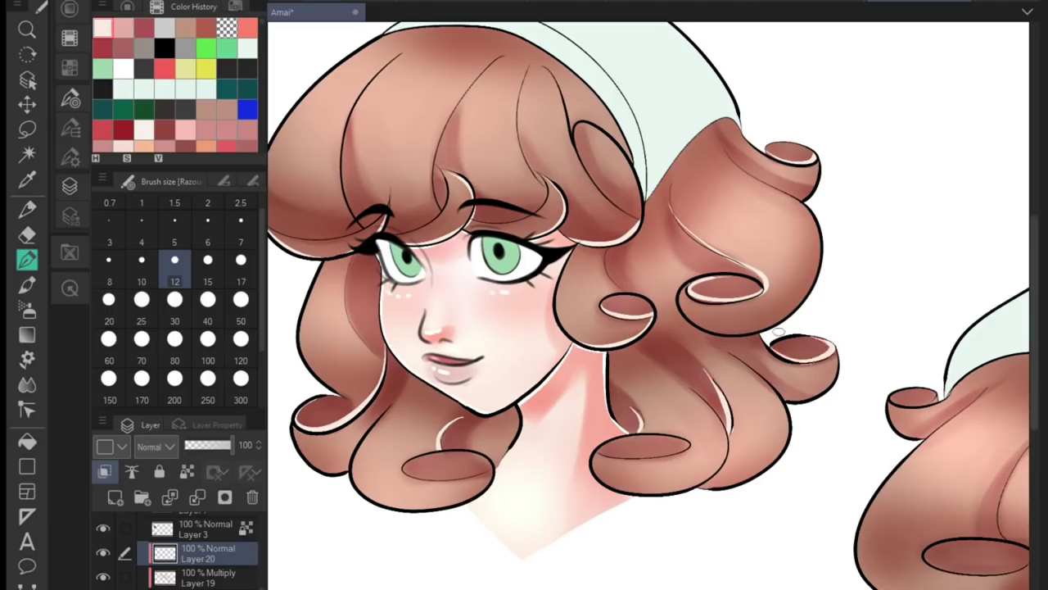
Paint thin pale rim highlights at brush size 12 along the profile head's fringe, curl openings and back strands.
left_click_drag(815, 334, 282, 211)
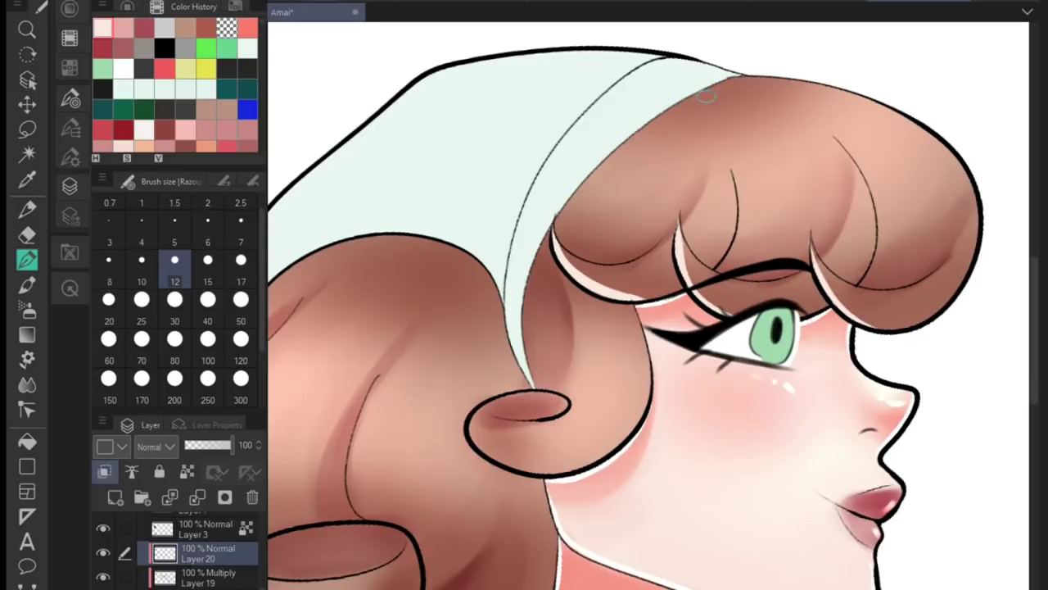
scroll(647, 303, "up", 3)
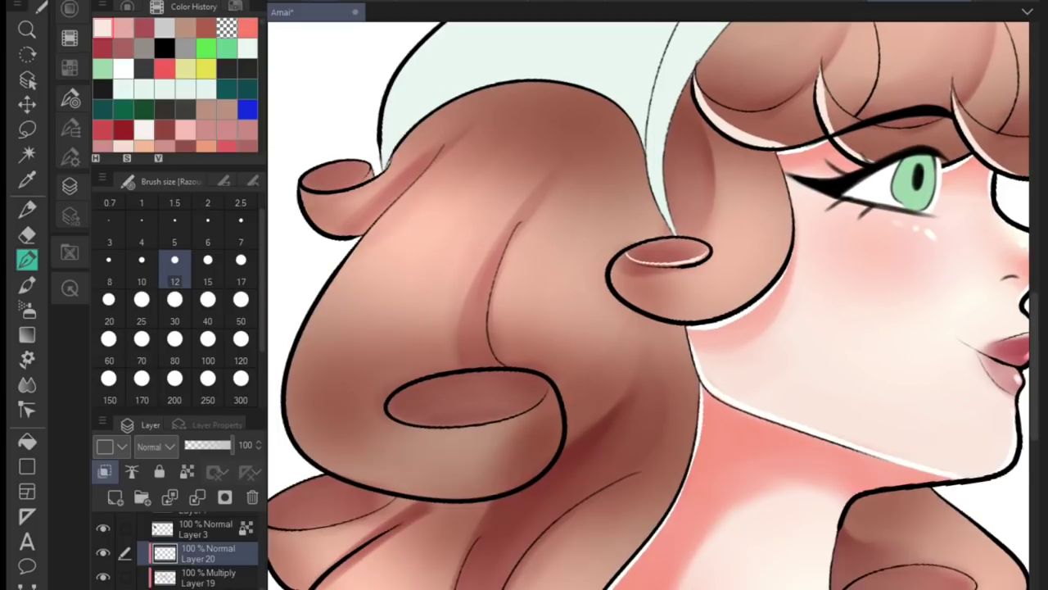
mouse_move(518, 229)
left_mouse_down()
mouse_move(491, 361)
mouse_move(622, 275)
left_mouse_up()
left_click_drag(525, 419, 393, 442)
key("ctrl+z")
mouse_move(638, 413)
left_mouse_down()
mouse_move(584, 586)
mouse_move(606, 485)
mouse_move(583, 586)
left_mouse_up()
Trace the three-quarter head's inner fringe strands with thin pale highlight lines, redoing the strokes that miss.
scroll(827, 536, "down", 3)
scroll(824, 498, "down", 3)
scroll(737, 368, "up", 4)
scroll(737, 368, "down", 3)
scroll(656, 328, "up", 3)
scroll(655, 328, "down", 3)
scroll(492, 205, "up", 4)
left_click_drag(545, 266, 488, 528)
left_click_drag(705, 249, 631, 492)
key("ctrl+z")
left_click_drag(705, 251, 628, 382)
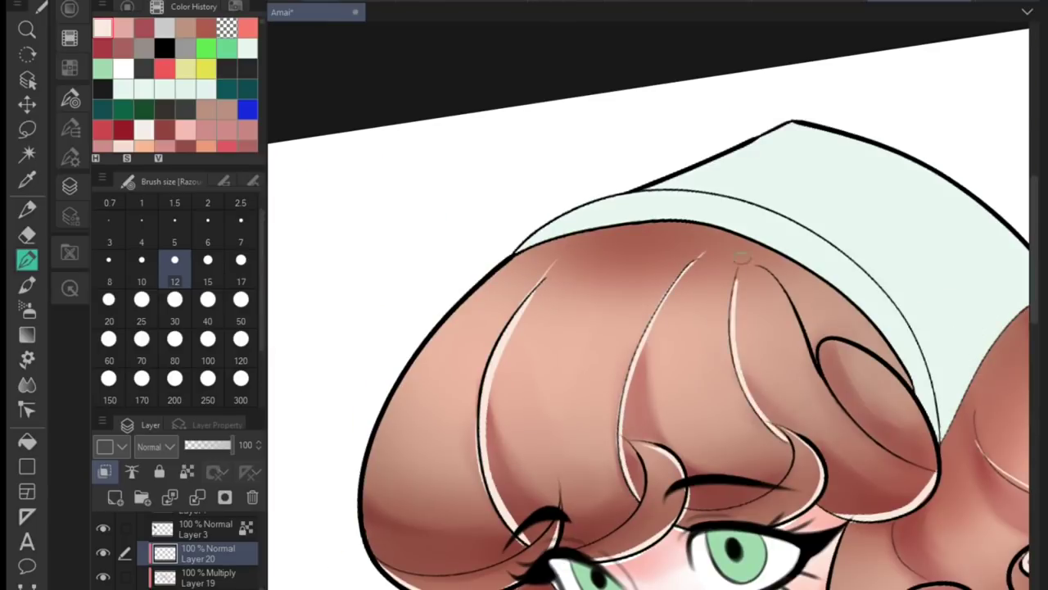
scroll(732, 339, "down", 3)
scroll(790, 350, "up", 4)
key("ctrl+z")
left_click_drag(749, 249, 774, 393)
Add thin pale highlight lines along the full-body figure's fringe strands.
scroll(774, 394, "down", 3)
scroll(631, 310, "up", 4)
left_click_drag(585, 203, 616, 307)
left_click_drag(565, 184, 521, 323)
left_click_drag(665, 208, 719, 315)
scroll(719, 315, "down", 4)
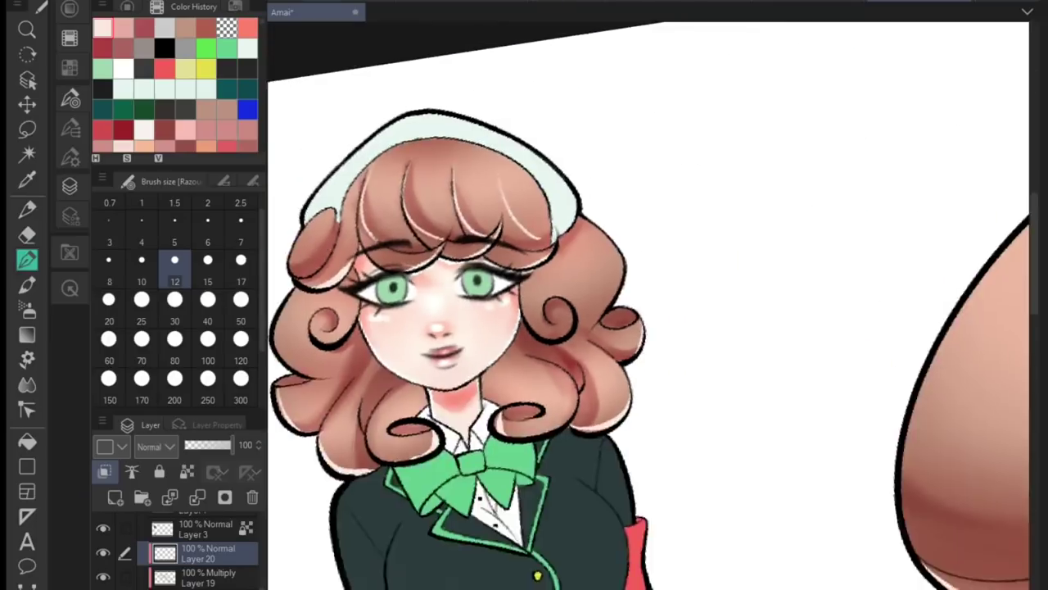
Create a clipped layer above Layer 3, apply a grey foreground-to-background gradient over the jacket and shoes, and open its blending mode choices.
scroll(706, 242, "up", 4)
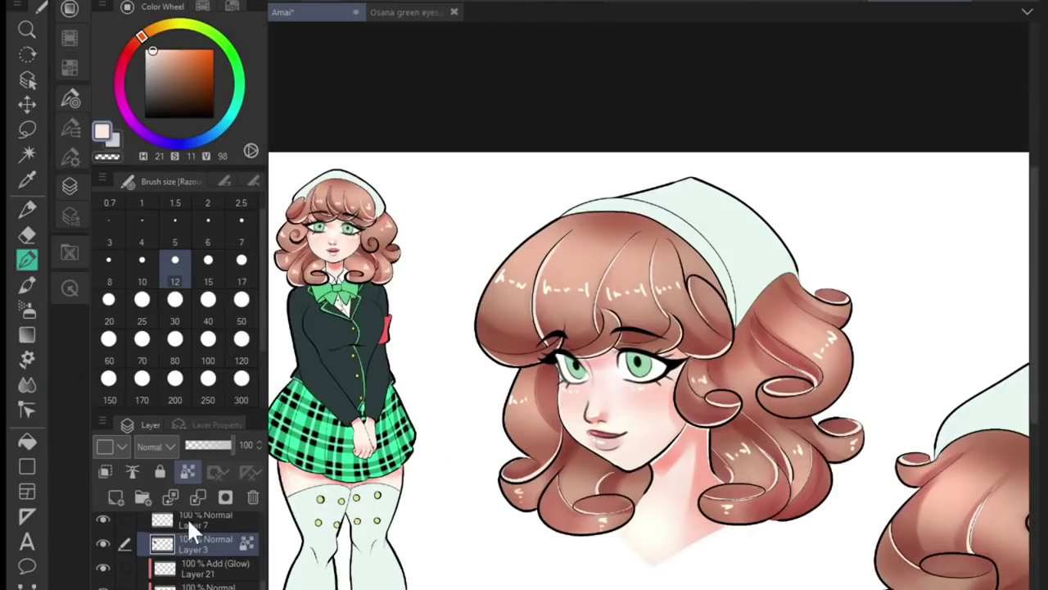
left_click(116, 497)
left_click(147, 13)
scroll(300, 219, "down", 4)
left_click(27, 335)
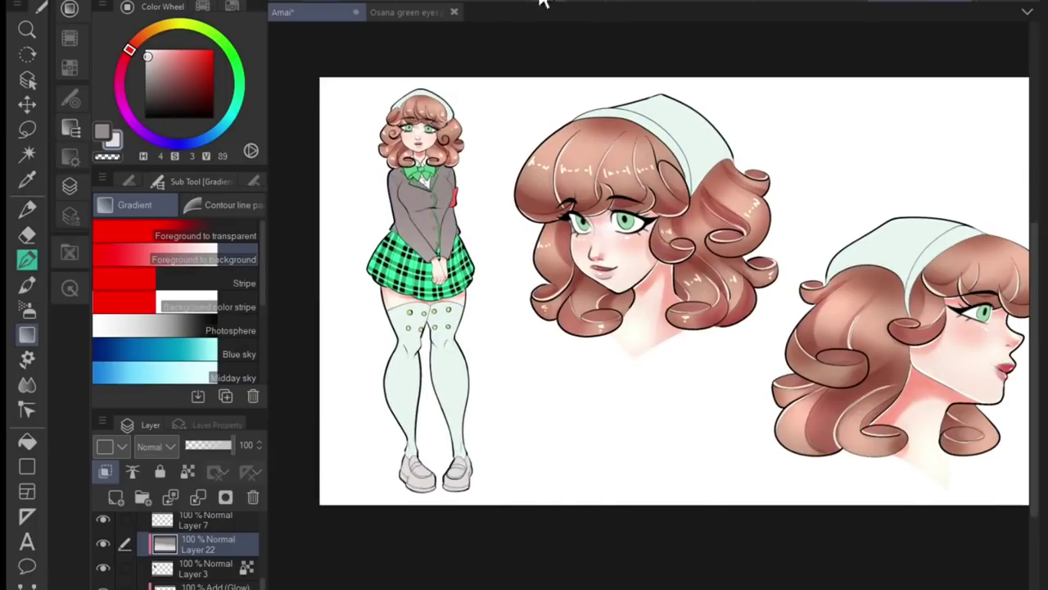
left_click(156, 447)
scroll(100, 540, "up", 2)
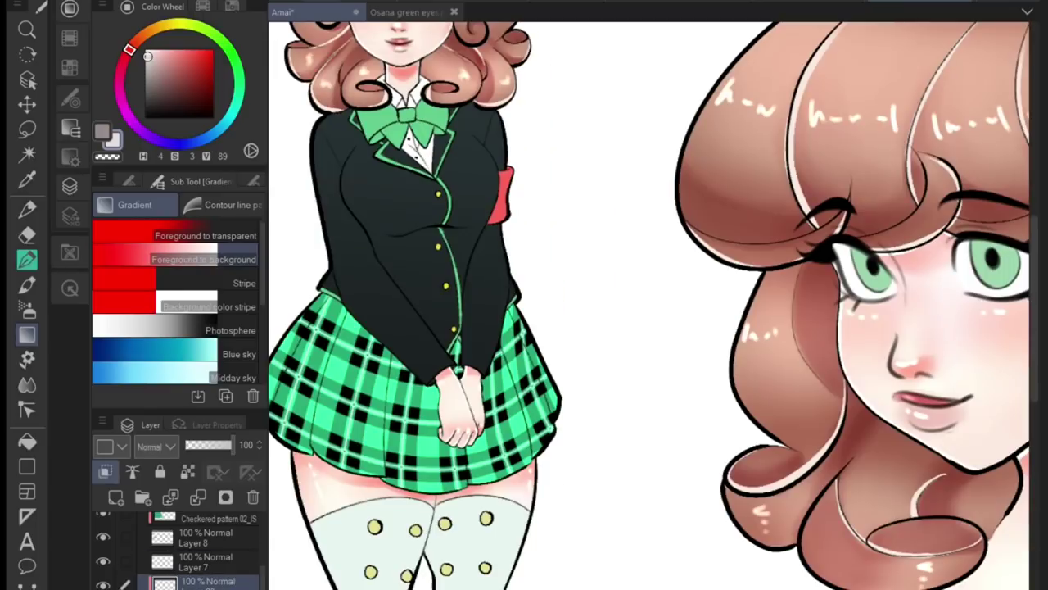
Shade the jacket beneath the bust in near-black green with the blending brush, raising its size to 25.
key("p")
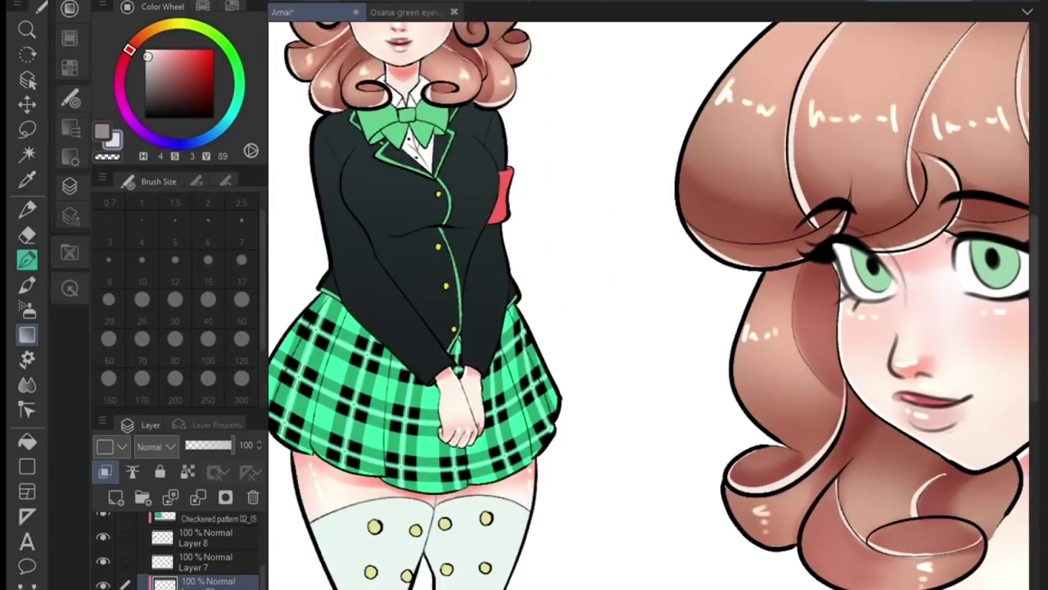
left_click_drag(573, 295, 688, 332)
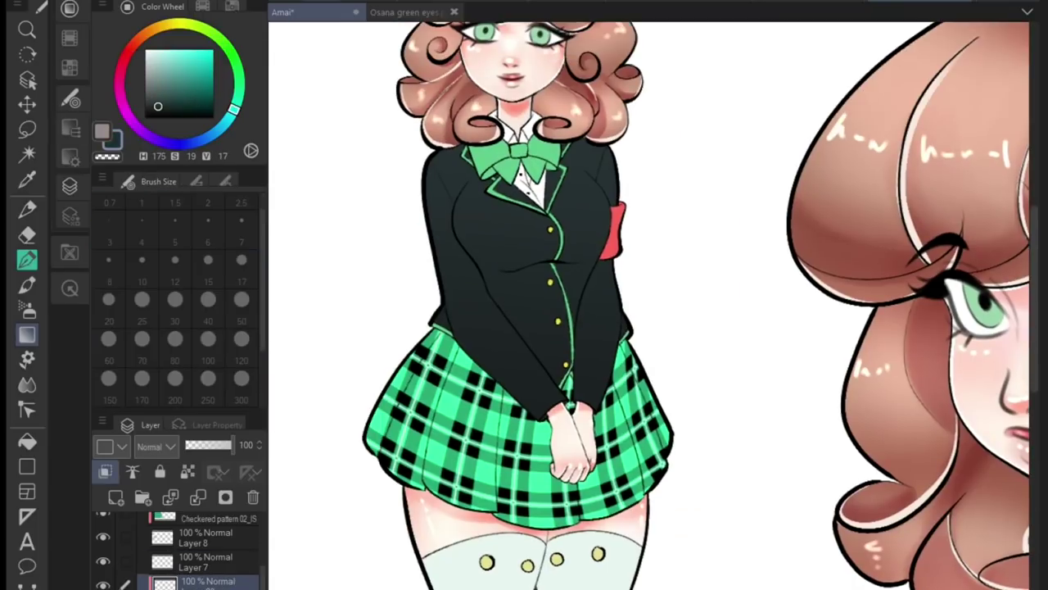
key("b")
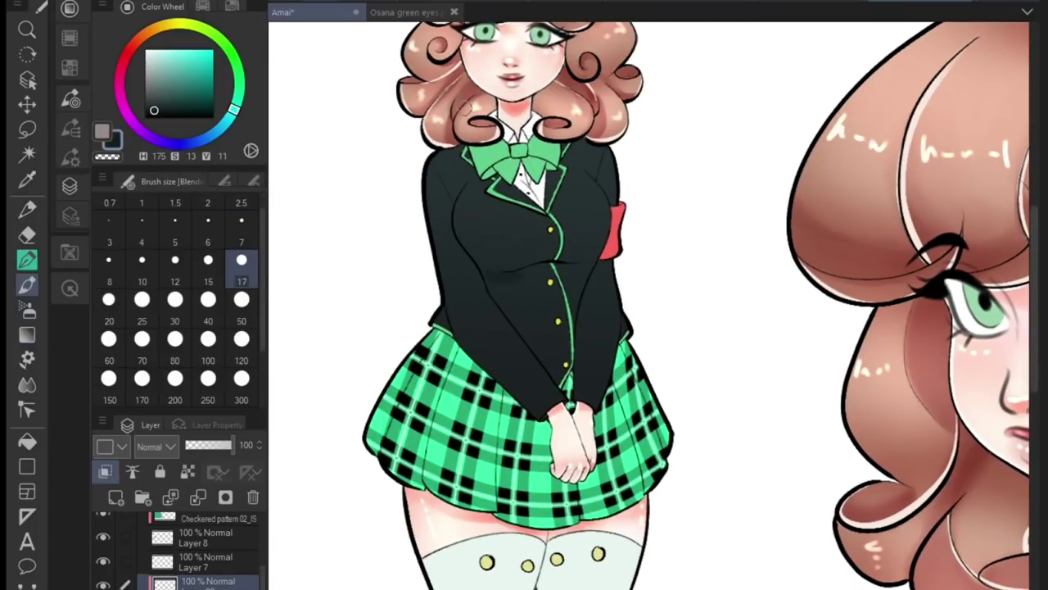
left_click(142, 299)
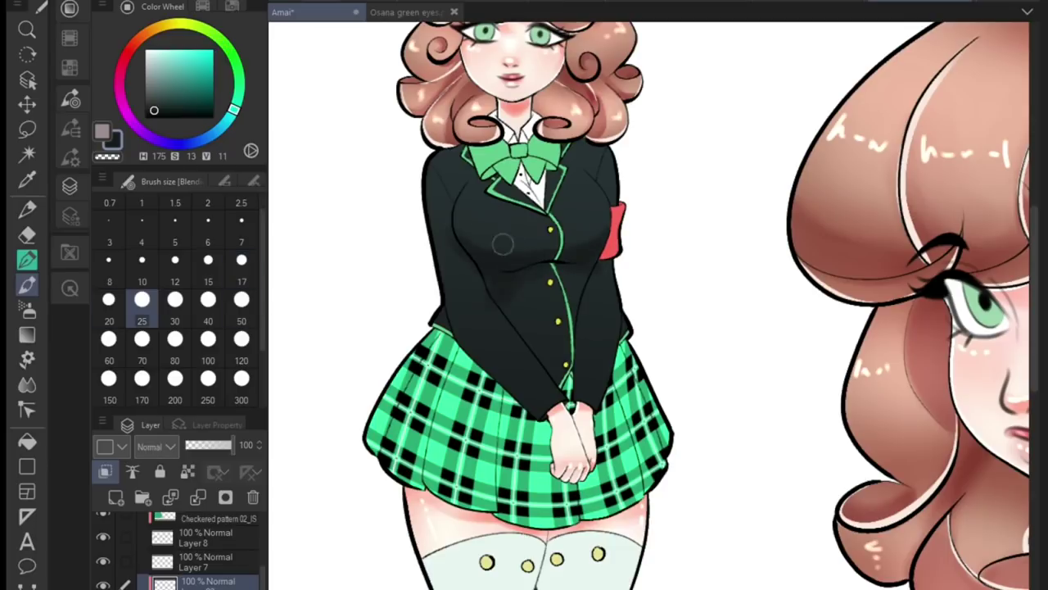